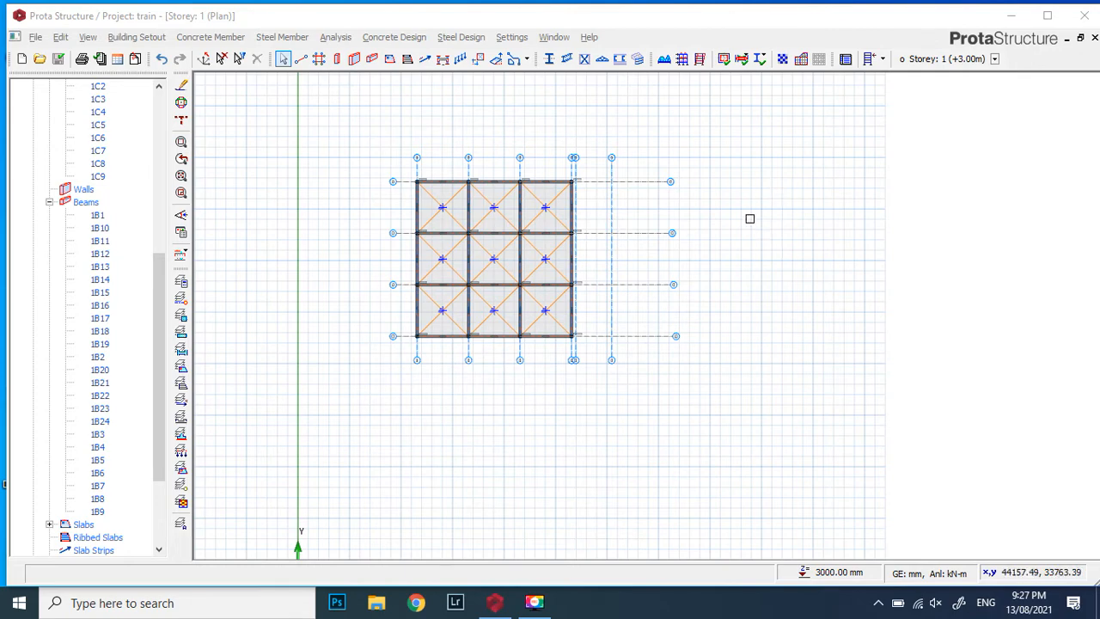
Examine the Storey 1 plan, especially the slab bay and edge beam along axis D between axes 2 and 3
{"action": "scroll", "coordinate": [489, 163], "scroll_direction": "up", "scroll_amount": 3}
{"action": "scroll", "coordinate": [595, 172], "scroll_direction": "down", "scroll_amount": 1}
{"action": "scroll", "coordinate": [491, 207], "scroll_direction": "up", "scroll_amount": 4}
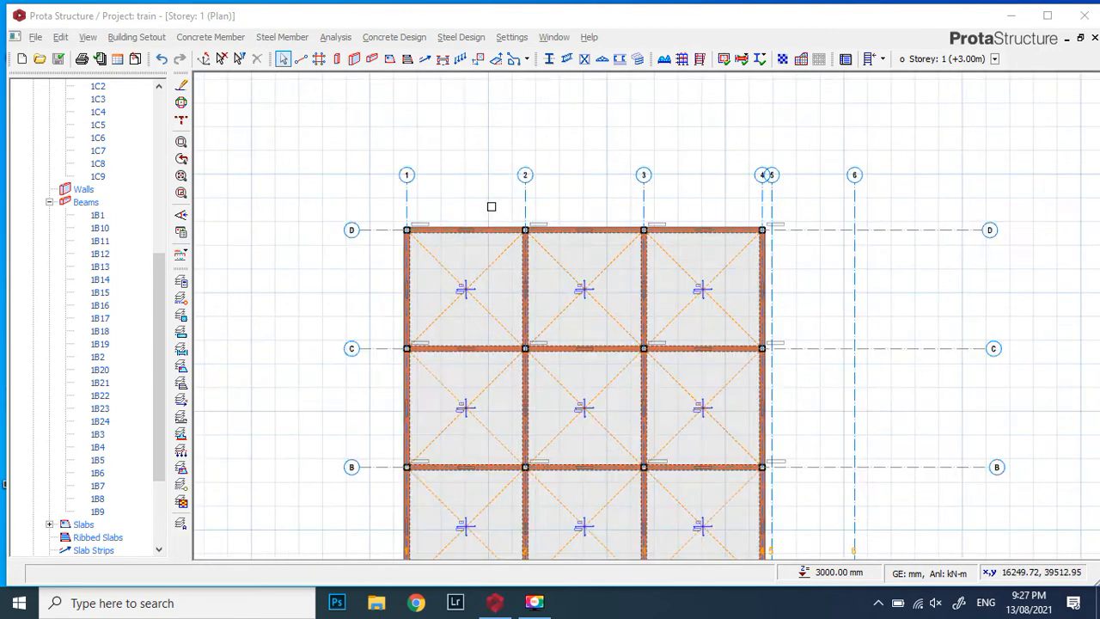
{"action": "scroll", "coordinate": [467, 175], "scroll_direction": "down", "scroll_amount": 1}
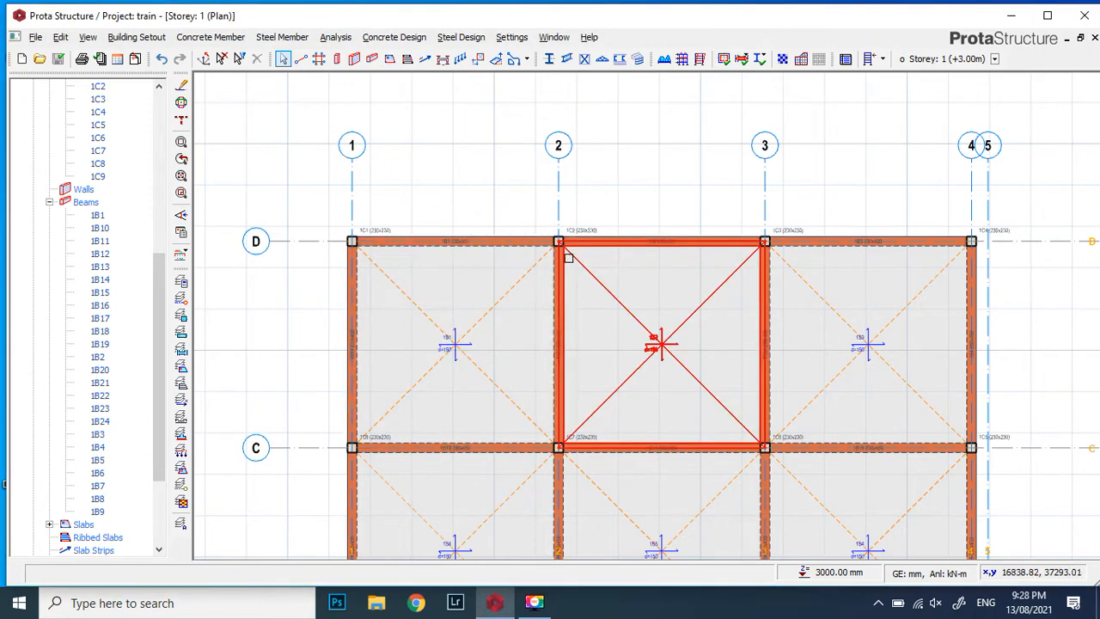
{"action": "mouse_move", "coordinate": [576, 260]}
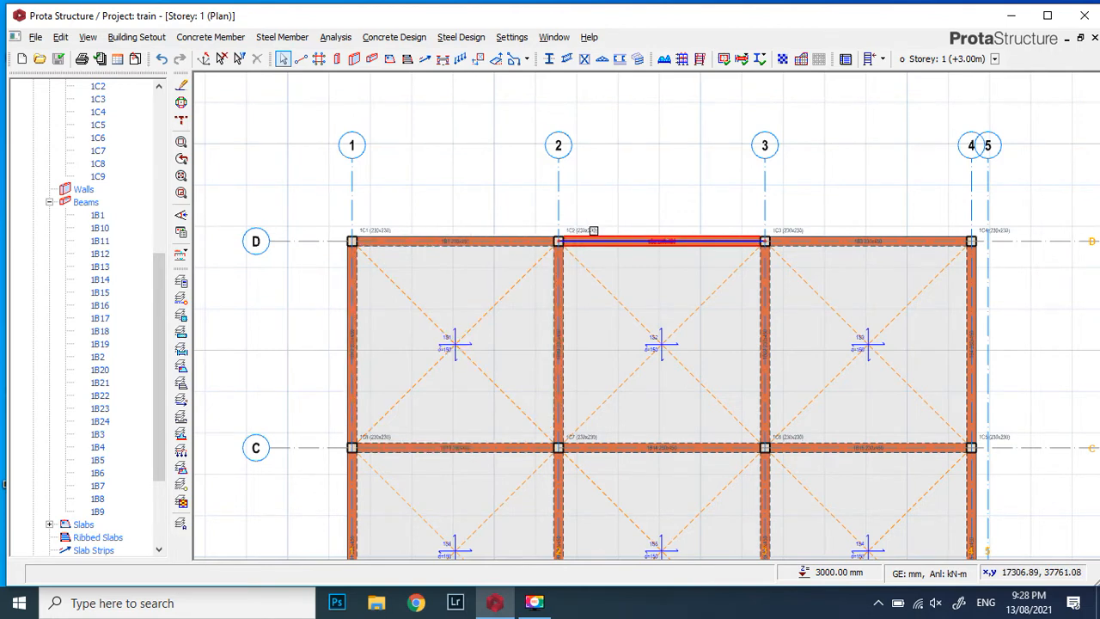
{"action": "scroll", "coordinate": [593, 231], "scroll_direction": "up", "scroll_amount": 4}
{"action": "scroll", "coordinate": [499, 255], "scroll_direction": "down", "scroll_amount": 8}
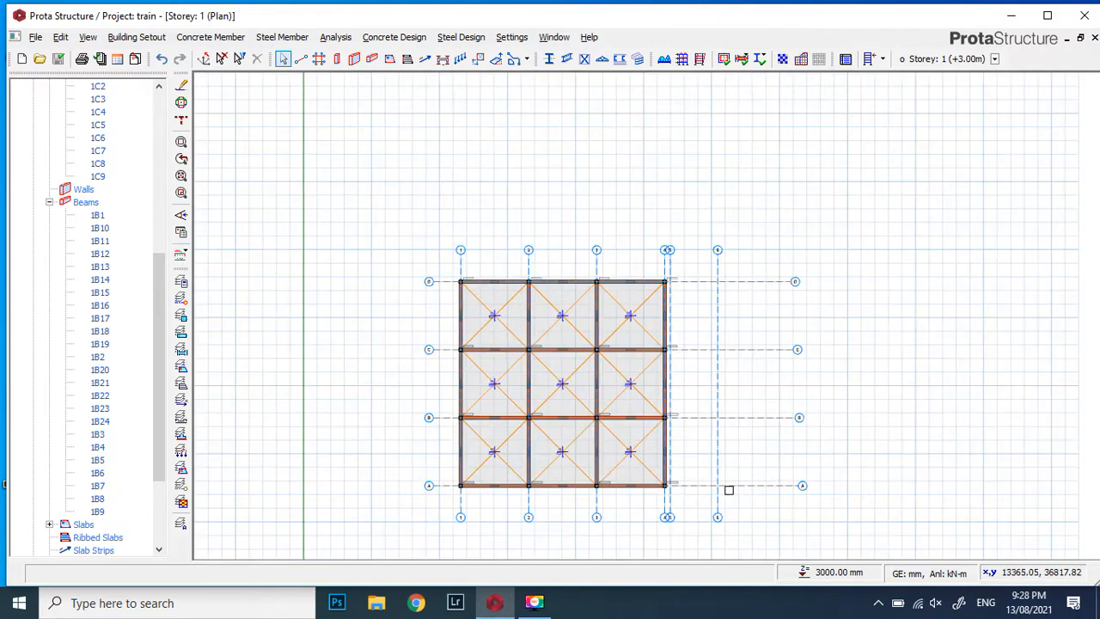
{"action": "scroll", "coordinate": [622, 272], "scroll_direction": "up", "scroll_amount": 3}
{"action": "scroll", "coordinate": [404, 271], "scroll_direction": "down", "scroll_amount": 4}
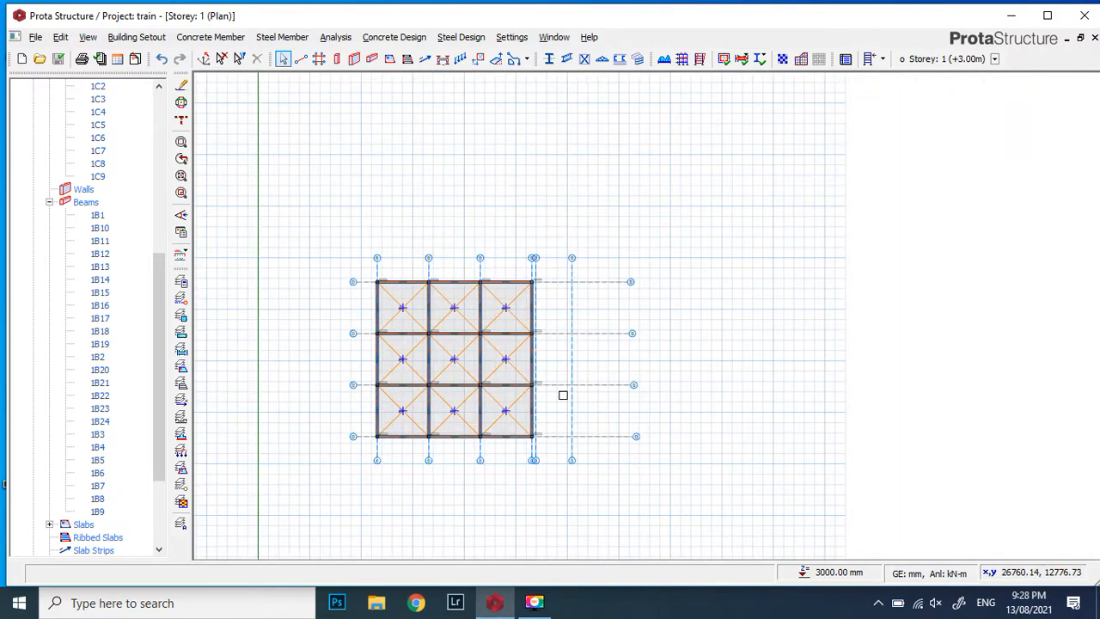
Offset axis D outward by 1200 mm to create a parallel axis beyond the building edge
{"action": "scroll", "coordinate": [444, 322], "scroll_direction": "up", "scroll_amount": 4}
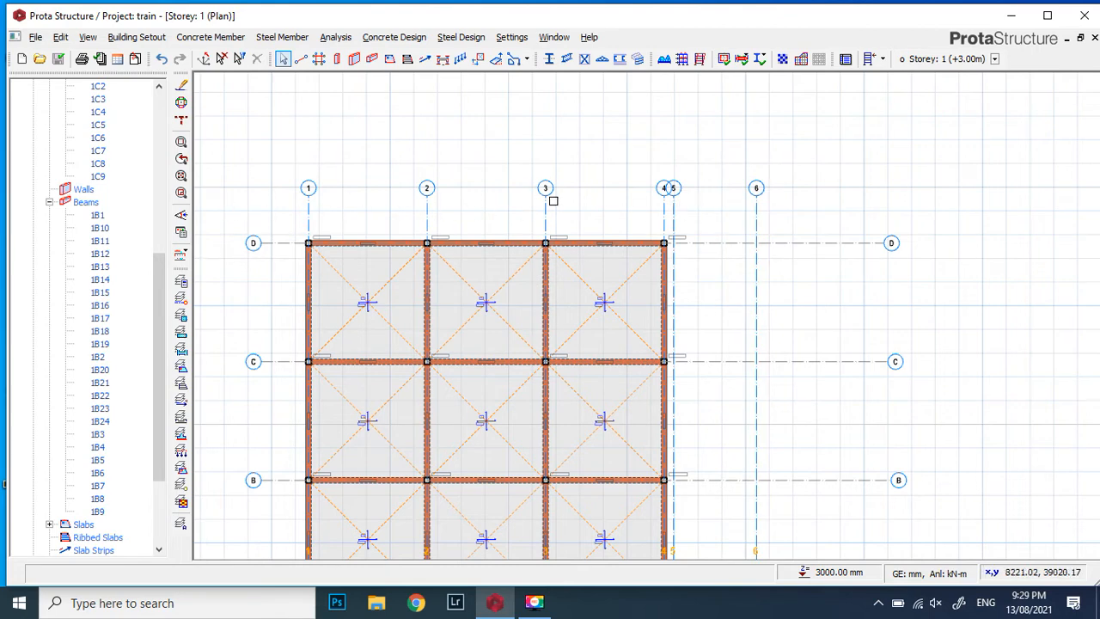
{"action": "left_click", "coordinate": [290, 243]}
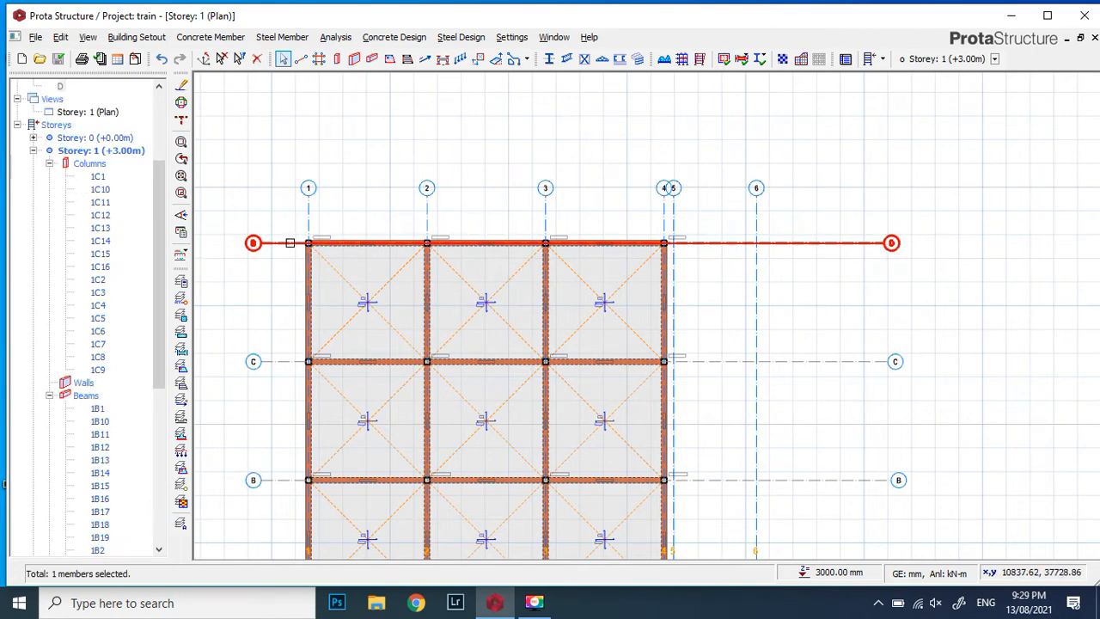
{"action": "right_click", "coordinate": [292, 243]}
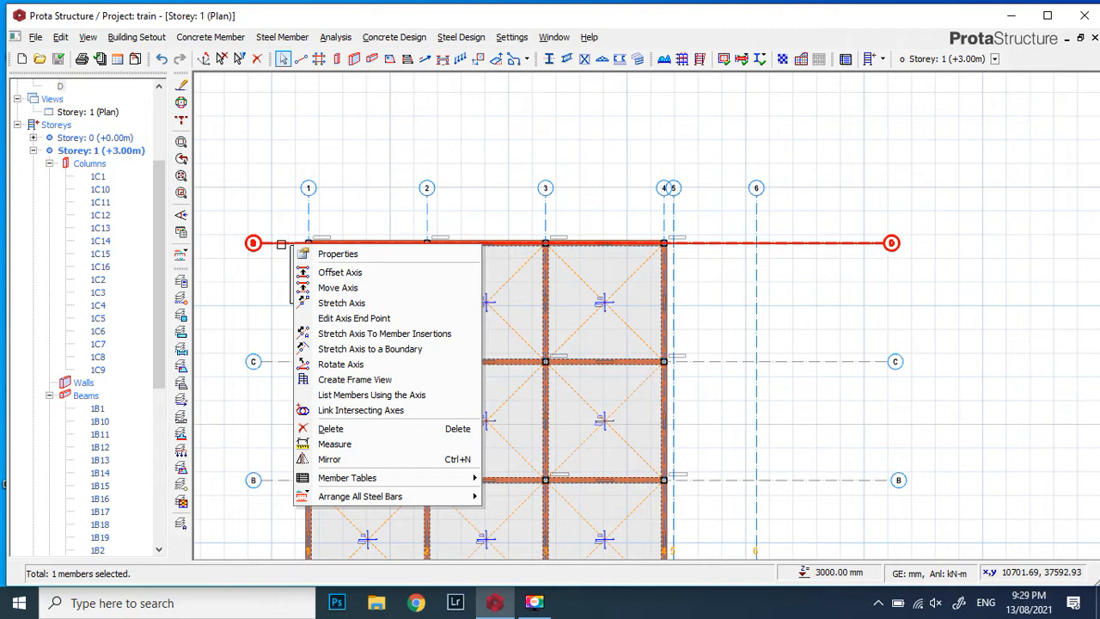
{"action": "left_click", "coordinate": [282, 244]}
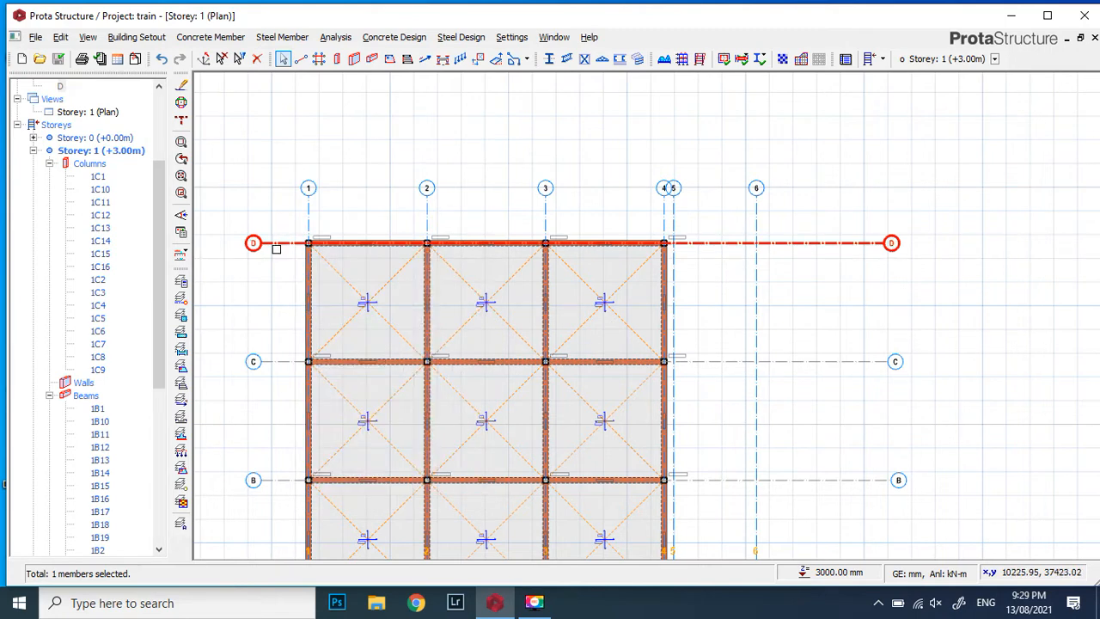
{"action": "right_click", "coordinate": [278, 243]}
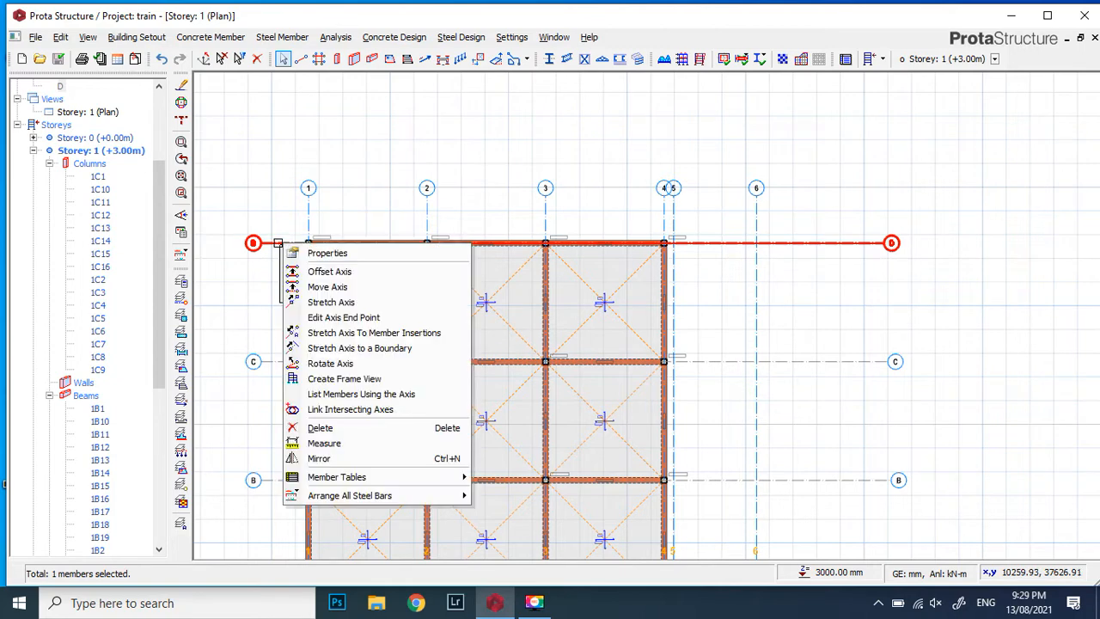
{"action": "left_click", "coordinate": [314, 270]}
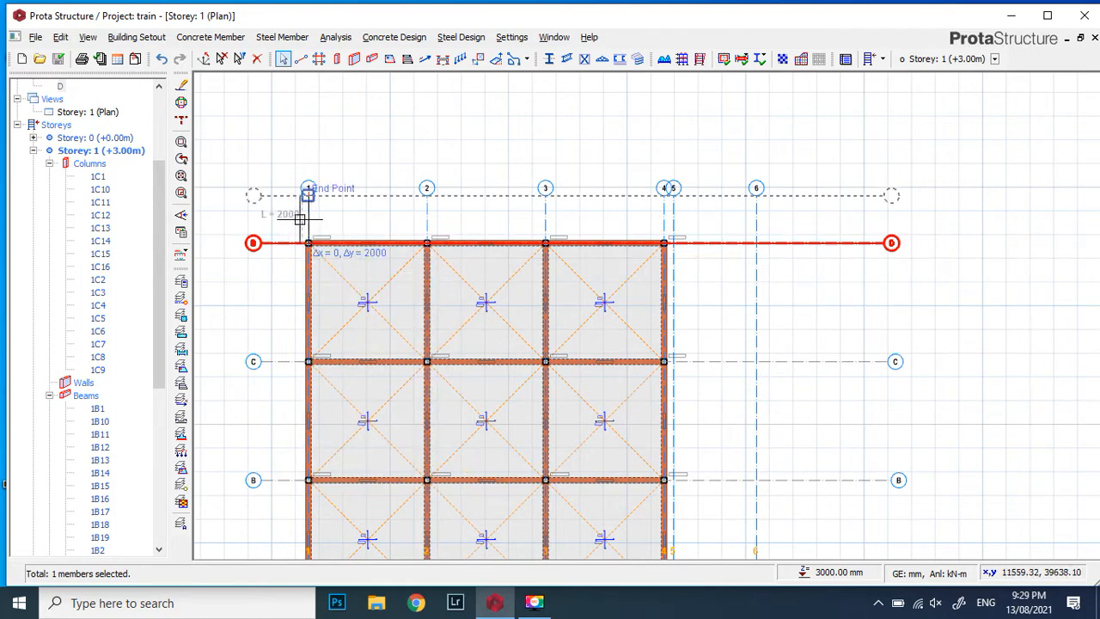
{"action": "scroll", "coordinate": [284, 209], "scroll_direction": "up", "scroll_amount": 4}
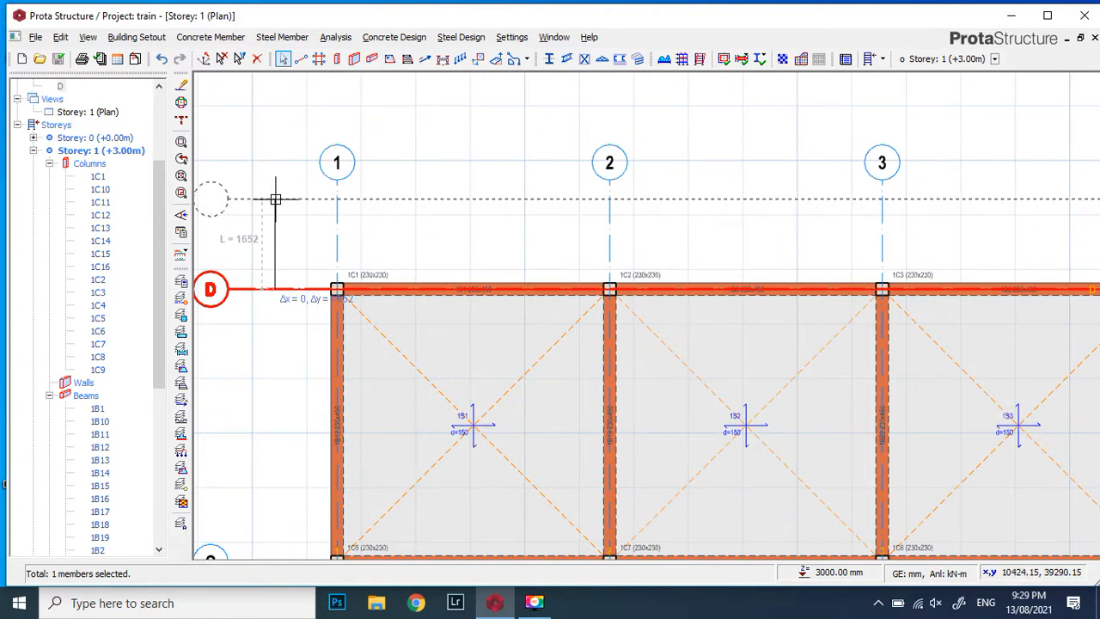
{"action": "key", "text": "Tab"}
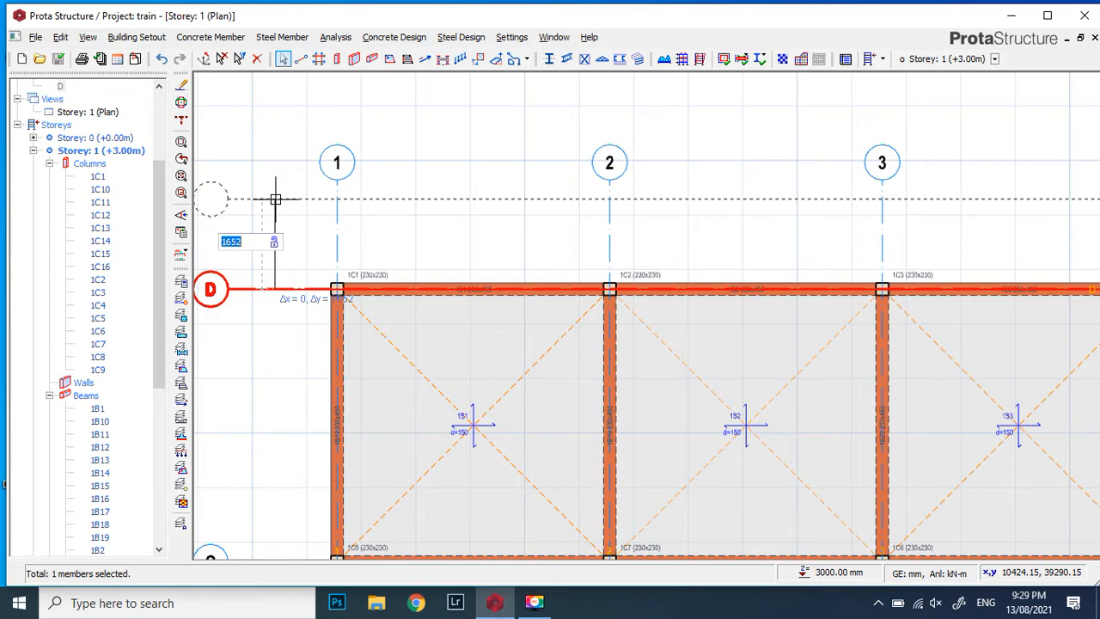
{"action": "type", "text": "1200"}
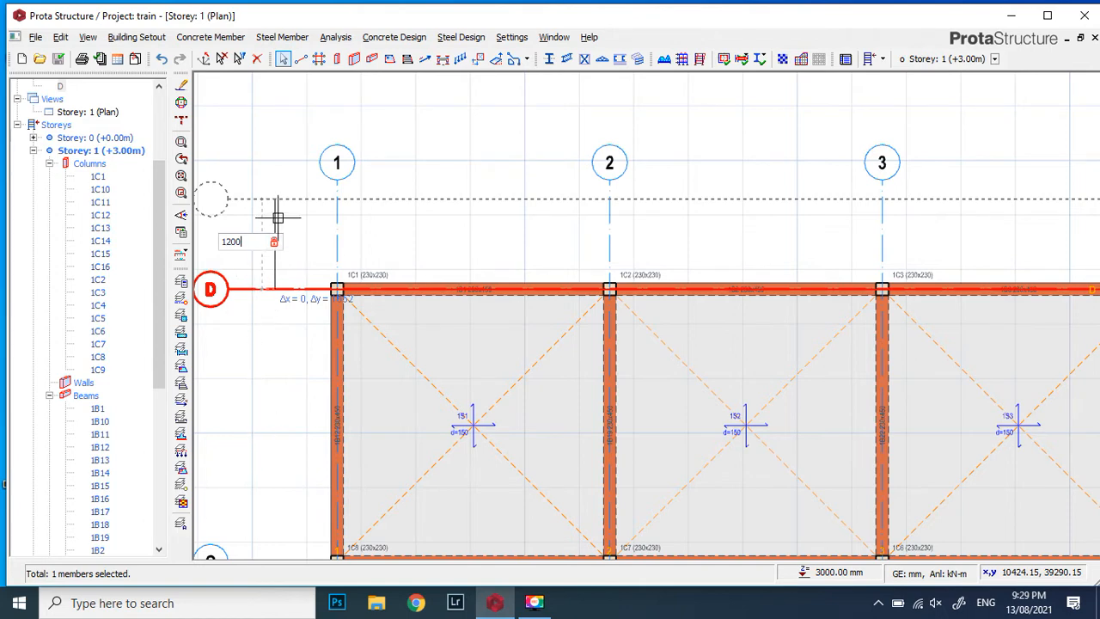
{"action": "key", "text": "Return"}
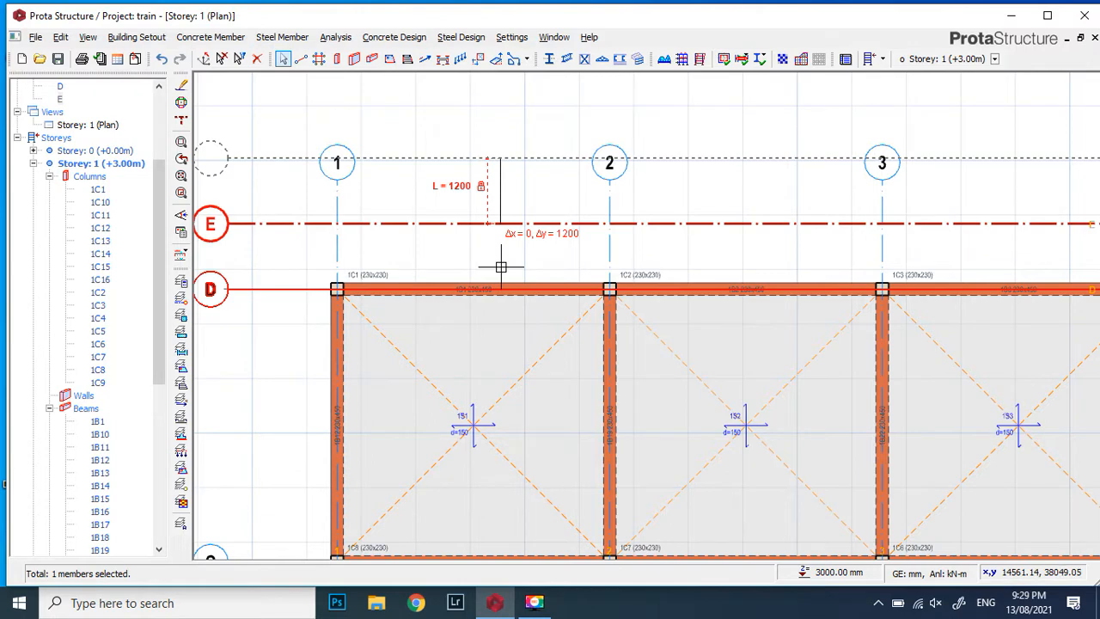
{"action": "key", "text": "Escape"}
{"action": "key", "text": "Escape"}
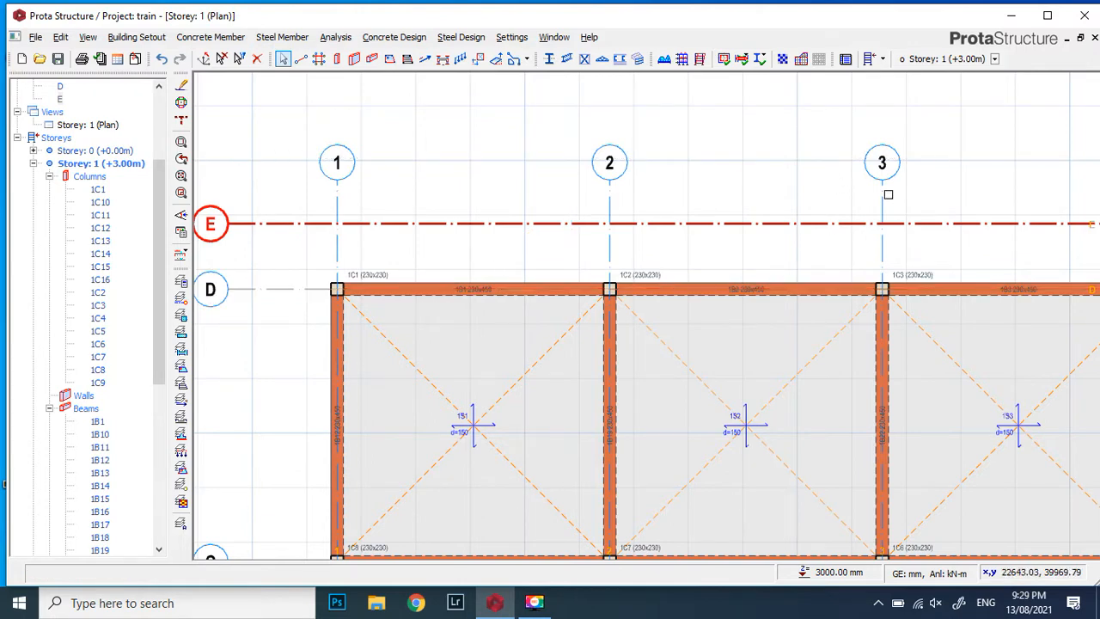
Examine the offset axis E in relation to axis D and the numbered axes on the plan
{"action": "scroll", "coordinate": [754, 209], "scroll_direction": "down", "scroll_amount": 1}
{"action": "scroll", "coordinate": [754, 208], "scroll_direction": "down", "scroll_amount": 2}
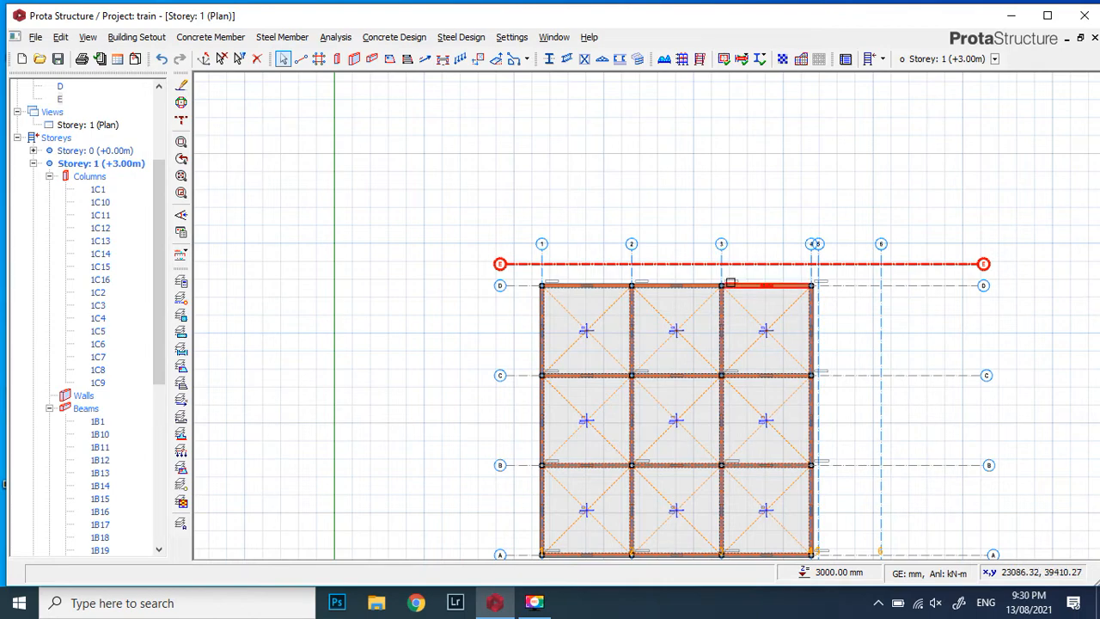
{"action": "scroll", "coordinate": [684, 275], "scroll_direction": "up", "scroll_amount": 2}
{"action": "scroll", "coordinate": [668, 283], "scroll_direction": "down", "scroll_amount": 3}
{"action": "scroll", "coordinate": [711, 286], "scroll_direction": "up", "scroll_amount": 2}
{"action": "scroll", "coordinate": [711, 286], "scroll_direction": "up", "scroll_amount": 2}
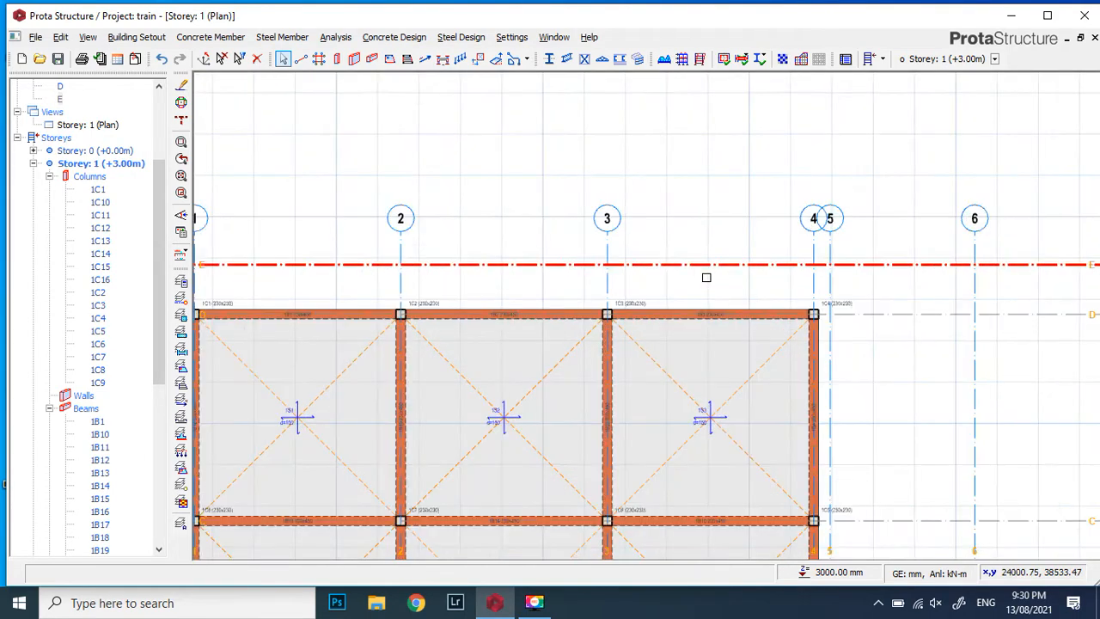
{"action": "scroll", "coordinate": [677, 260], "scroll_direction": "down", "scroll_amount": 1}
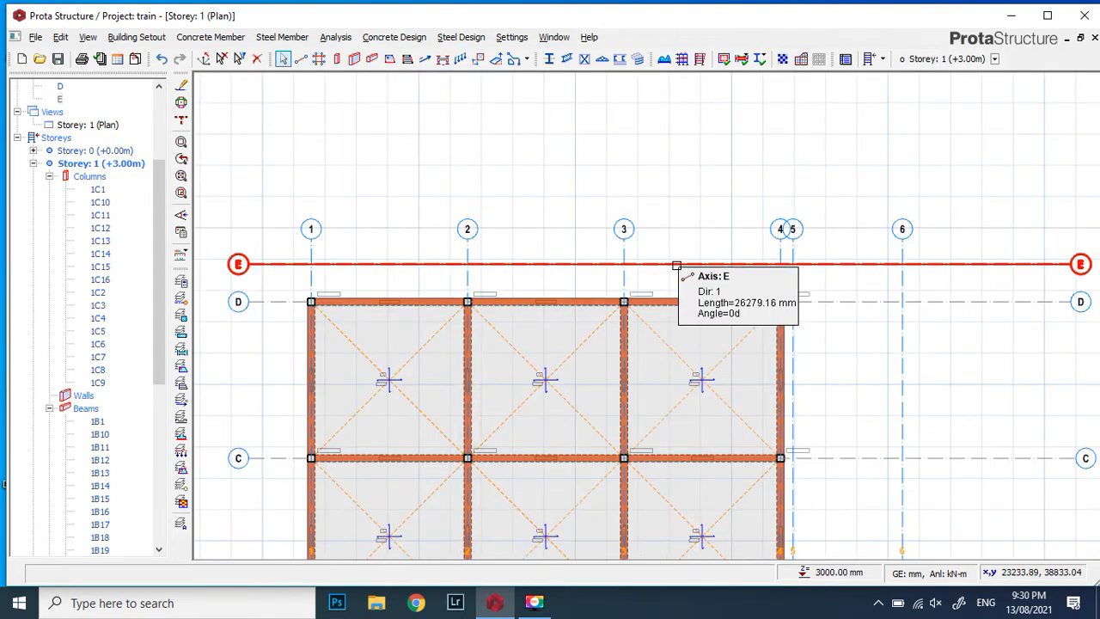
{"action": "scroll", "coordinate": [677, 266], "scroll_direction": "down", "scroll_amount": 1}
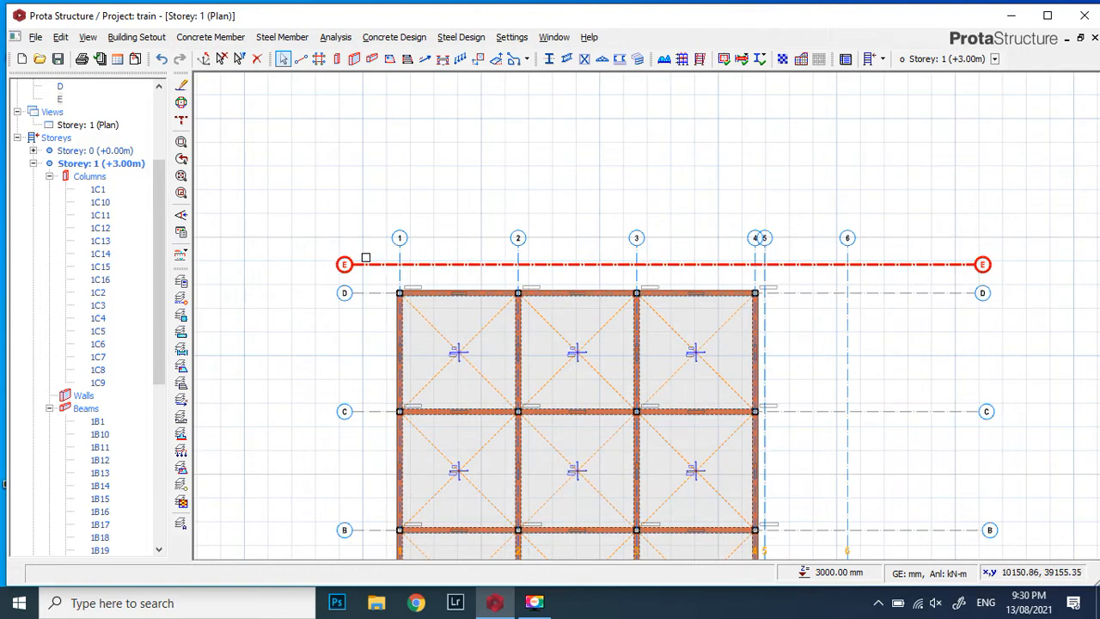
{"action": "scroll", "coordinate": [608, 277], "scroll_direction": "up", "scroll_amount": 1}
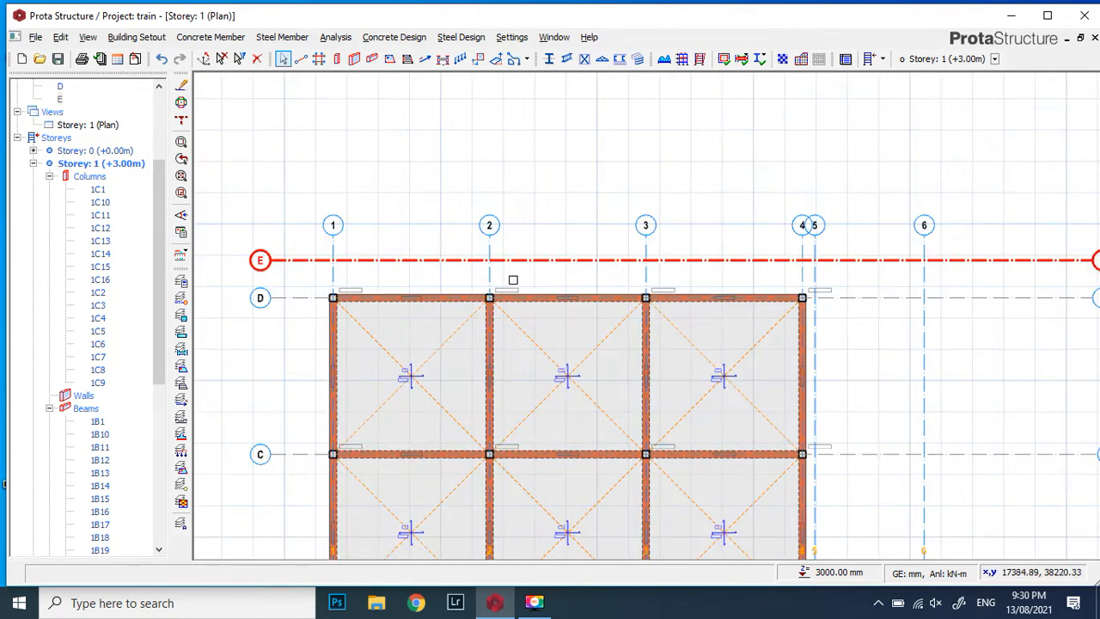
{"action": "scroll", "coordinate": [514, 278], "scroll_direction": "up", "scroll_amount": 1}
{"action": "scroll", "coordinate": [530, 232], "scroll_direction": "down", "scroll_amount": 1}
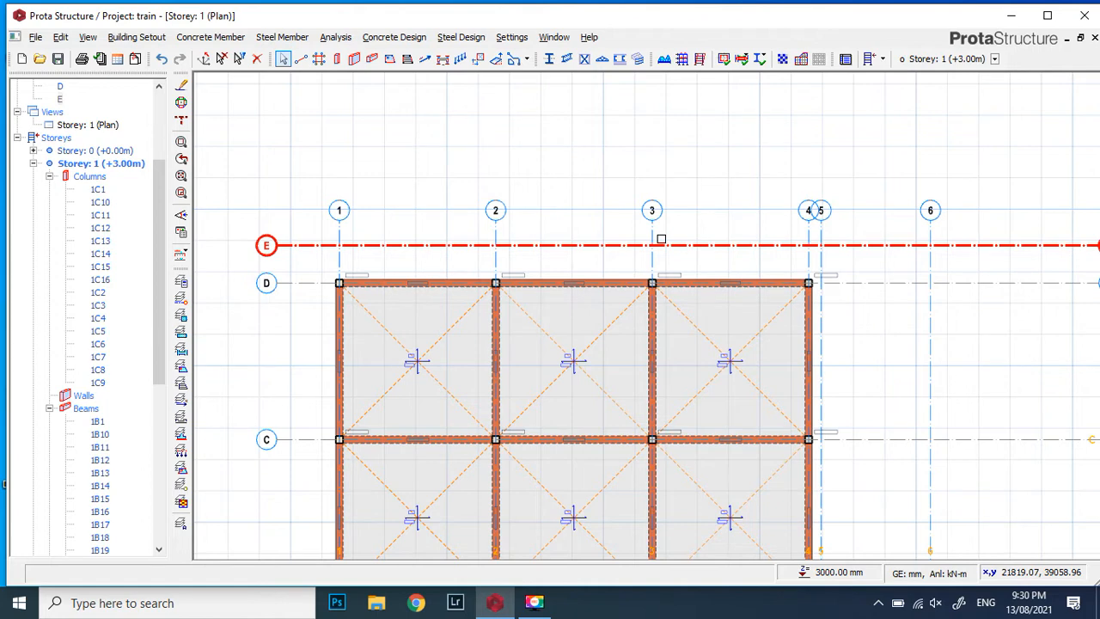
{"action": "scroll", "coordinate": [565, 224], "scroll_direction": "up", "scroll_amount": 2}
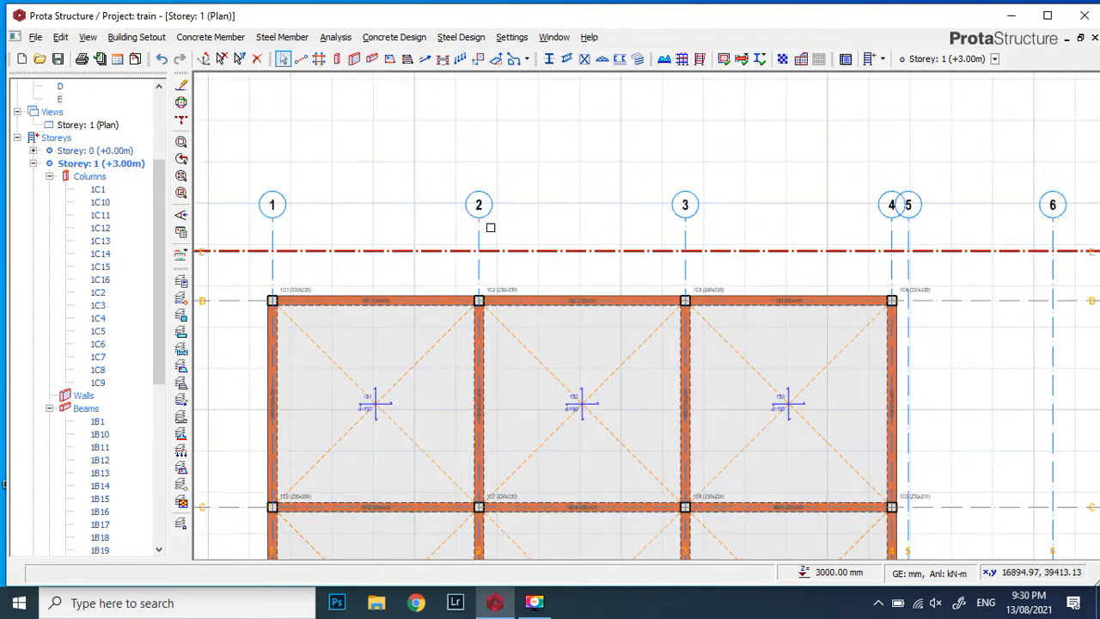
Try offsetting axis 2 by about 2637 mm towards axis 3, and remove the trial axis
{"action": "left_click", "coordinate": [480, 229]}
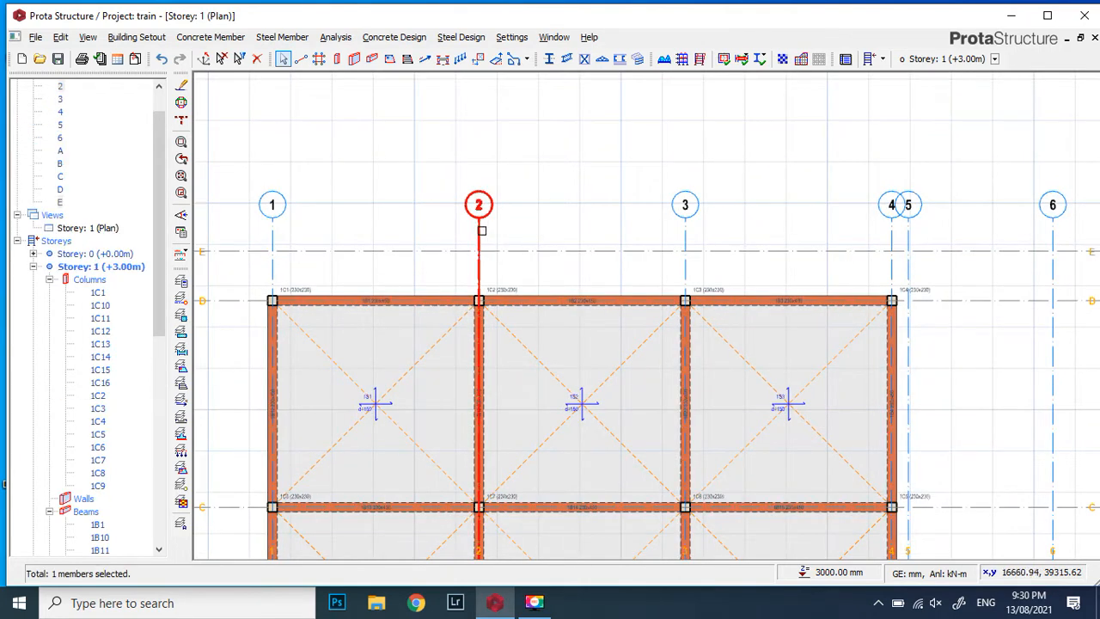
{"action": "right_click", "coordinate": [483, 230]}
{"action": "left_click", "coordinate": [536, 259]}
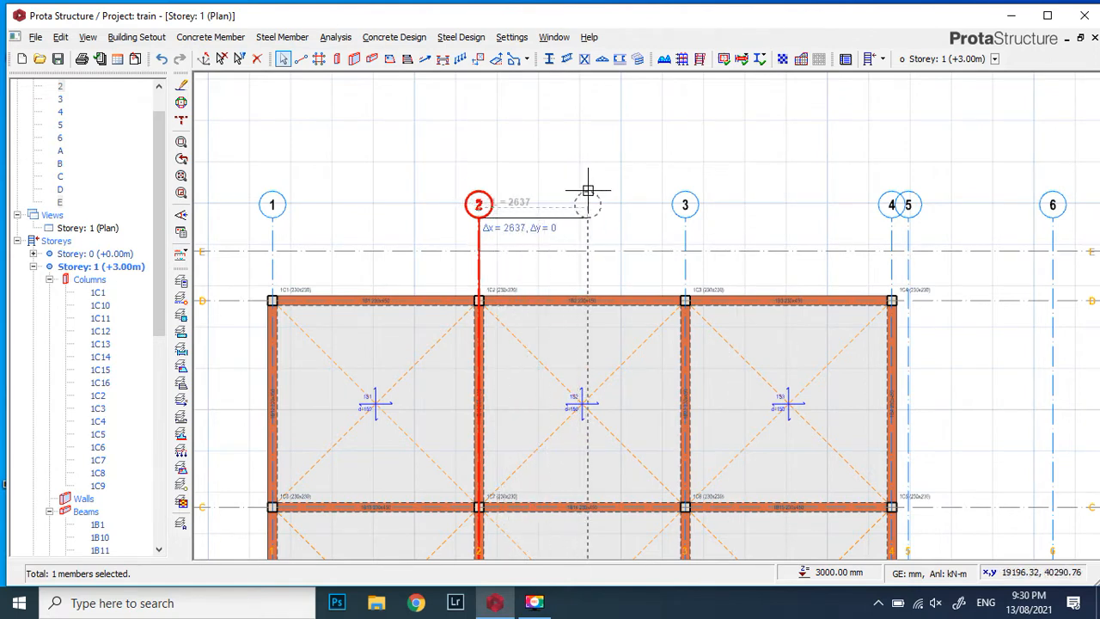
{"action": "left_click", "coordinate": [585, 211]}
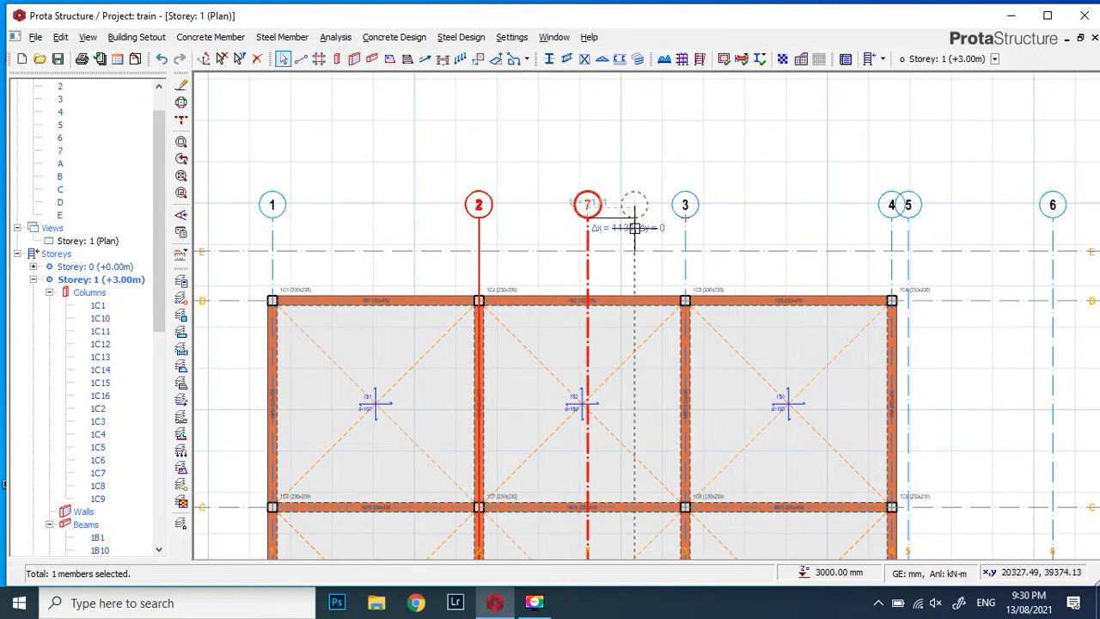
{"action": "key", "text": "Escape"}
{"action": "left_click", "coordinate": [584, 222]}
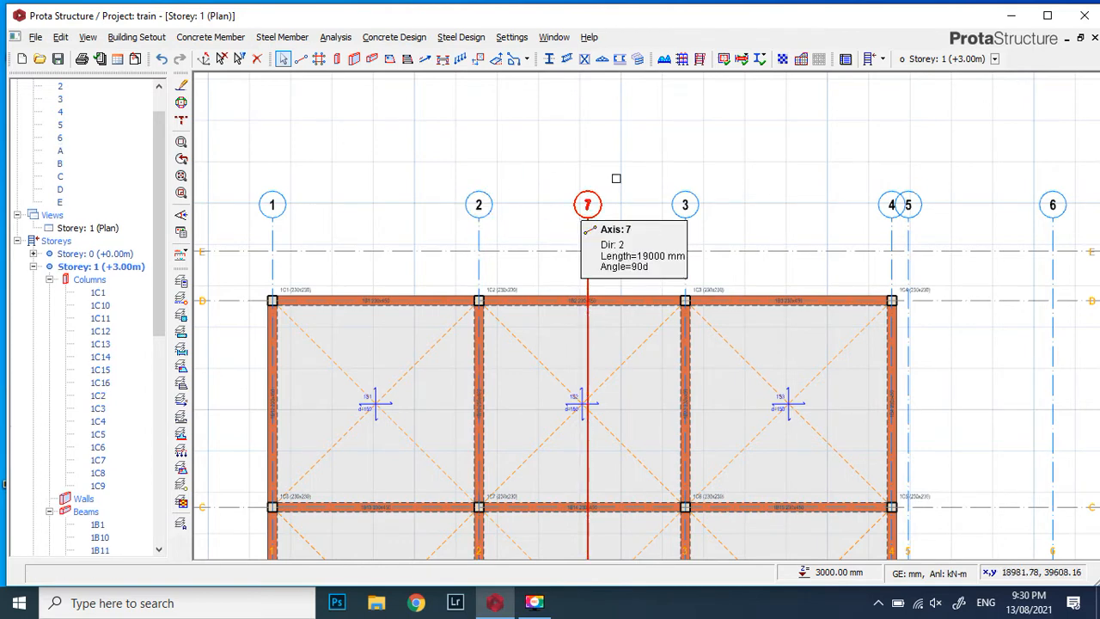
Draw an overhanging beam along axis 2 from column 1C2 to axis E, reusing the 230x450 mm section of beam 1B19
{"action": "scroll", "coordinate": [474, 297], "scroll_direction": "up", "scroll_amount": 2}
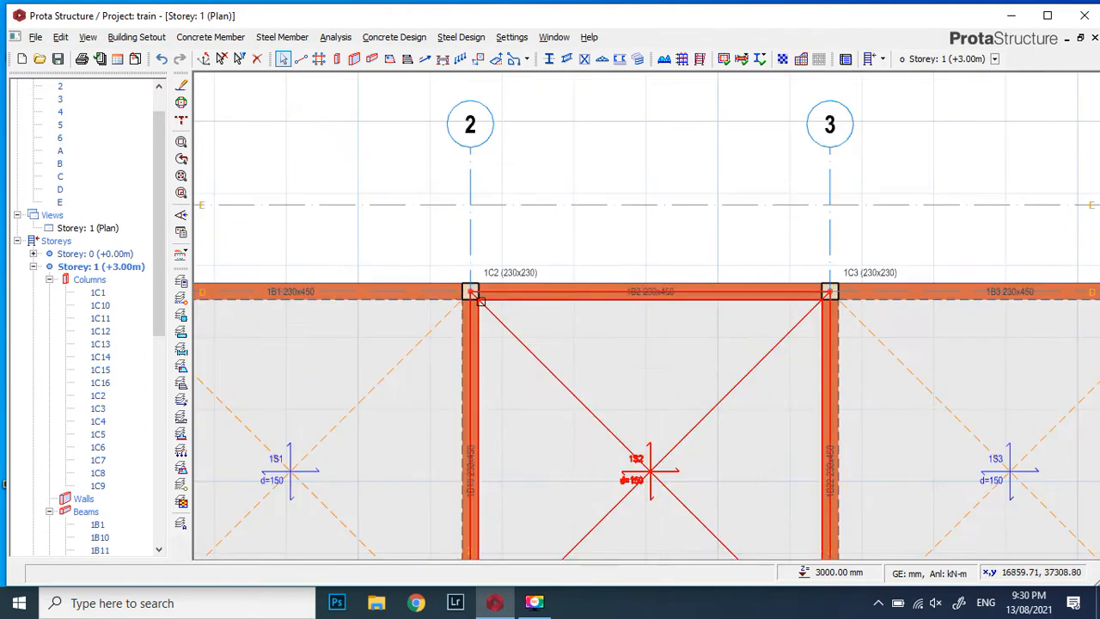
{"action": "scroll", "coordinate": [475, 298], "scroll_direction": "down", "scroll_amount": 1}
{"action": "scroll", "coordinate": [483, 294], "scroll_direction": "up", "scroll_amount": 1}
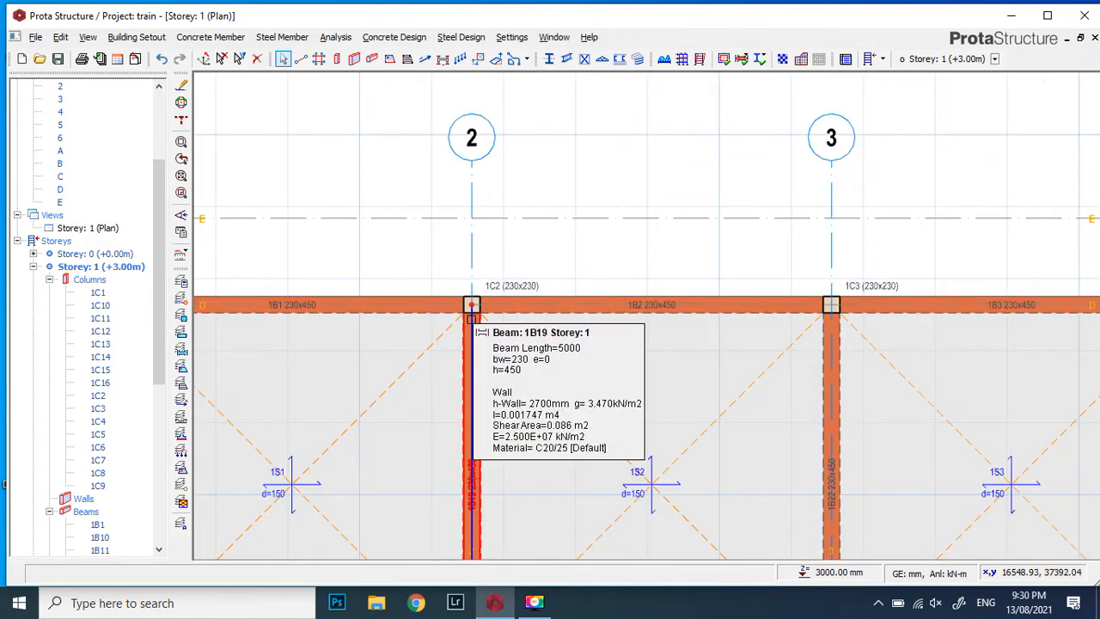
{"action": "left_click", "coordinate": [471, 321]}
{"action": "right_click", "coordinate": [471, 322]}
{"action": "mouse_move", "coordinate": [539, 32]}
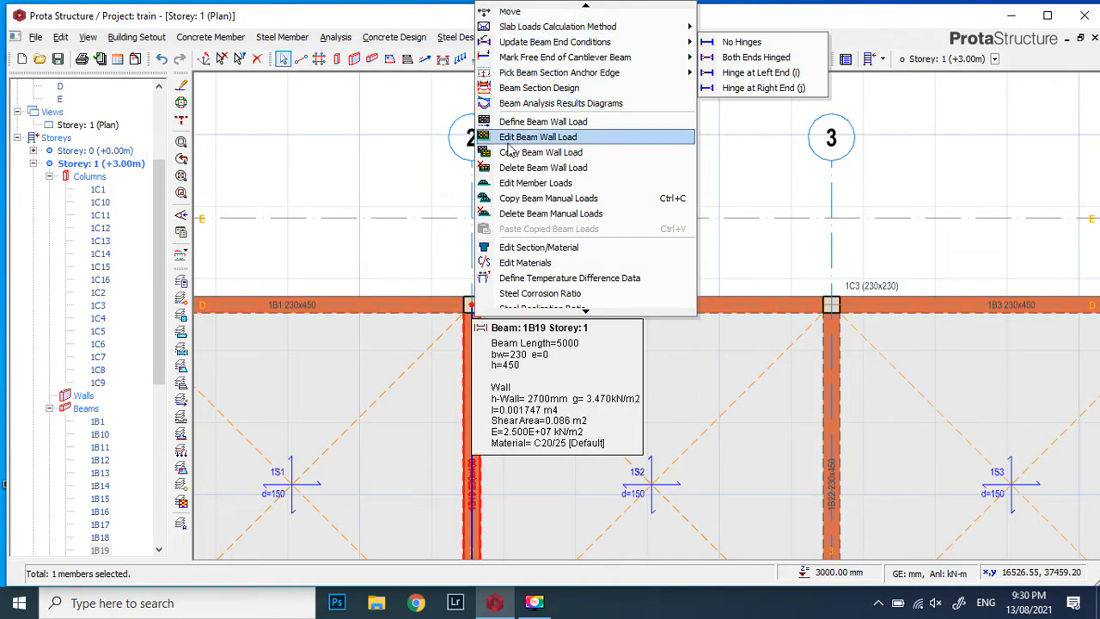
{"action": "left_click", "coordinate": [400, 221]}
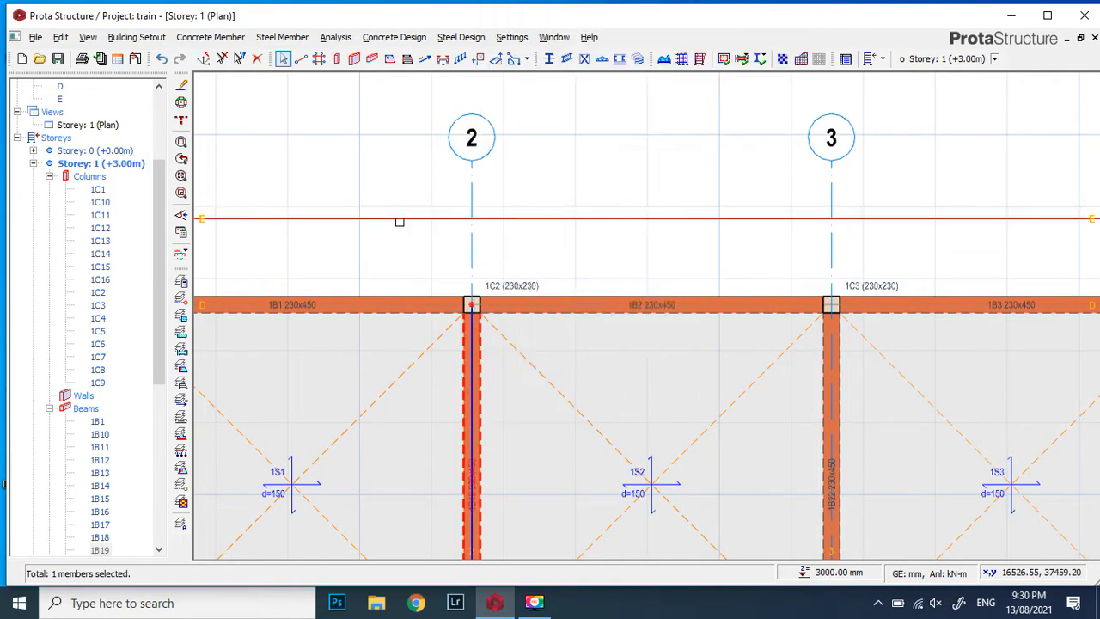
{"action": "right_click", "coordinate": [482, 331]}
{"action": "left_click", "coordinate": [581, 9]}
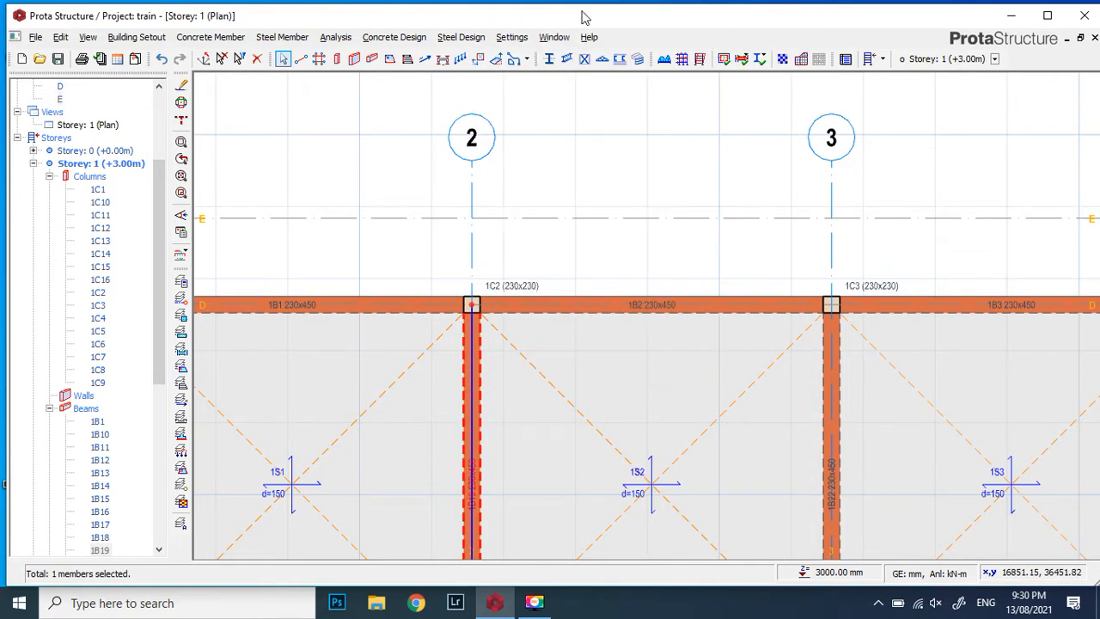
{"action": "left_click", "coordinate": [472, 306]}
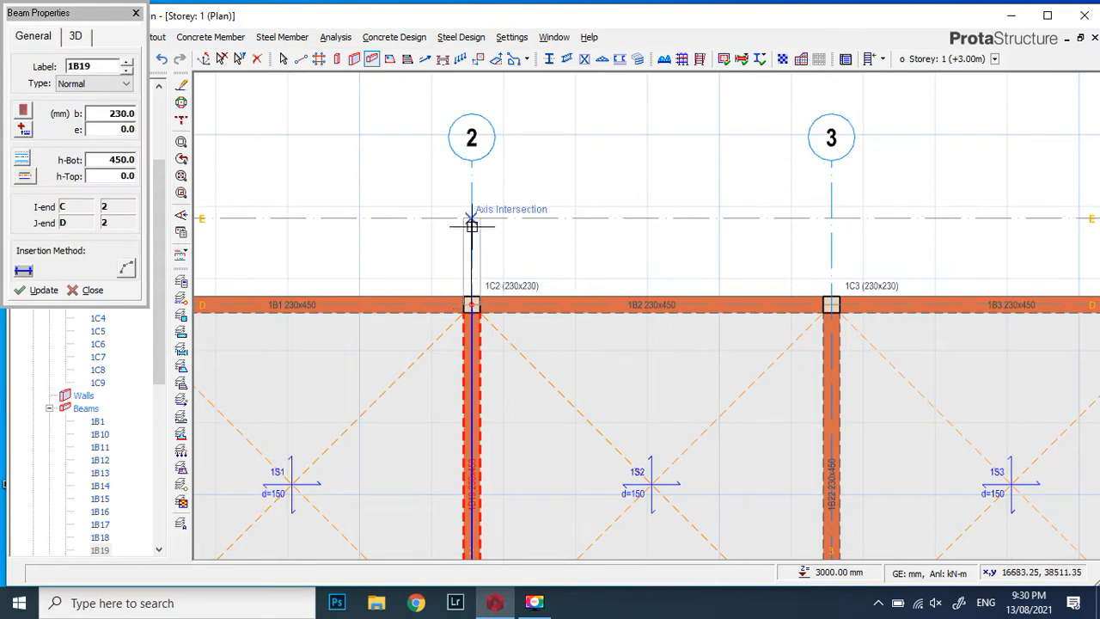
{"action": "left_click", "coordinate": [469, 217]}
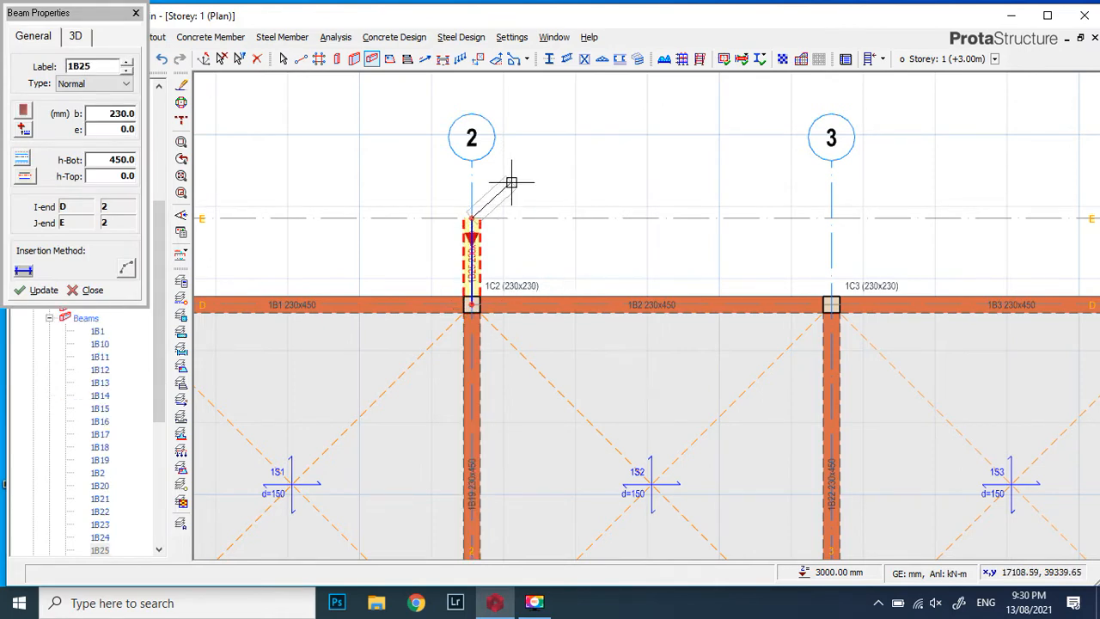
Draw a second 230x450 mm overhanging beam along axis 3 from column 1C3 to axis E
{"action": "left_click", "coordinate": [831, 306]}
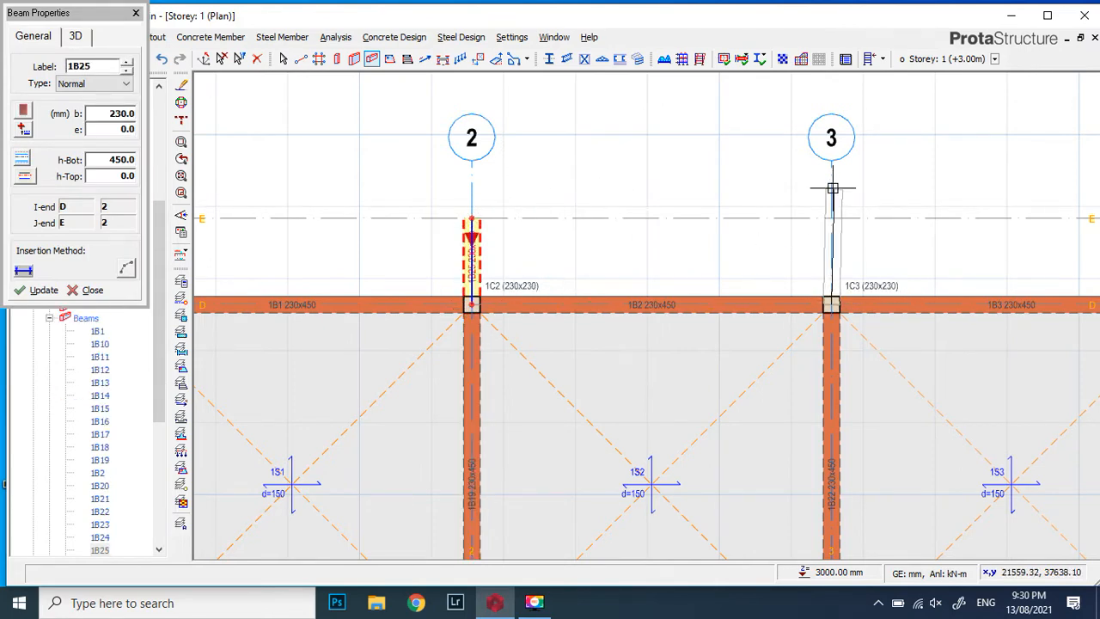
{"action": "left_click", "coordinate": [831, 217]}
{"action": "scroll", "coordinate": [471, 250], "scroll_direction": "up", "scroll_amount": 5}
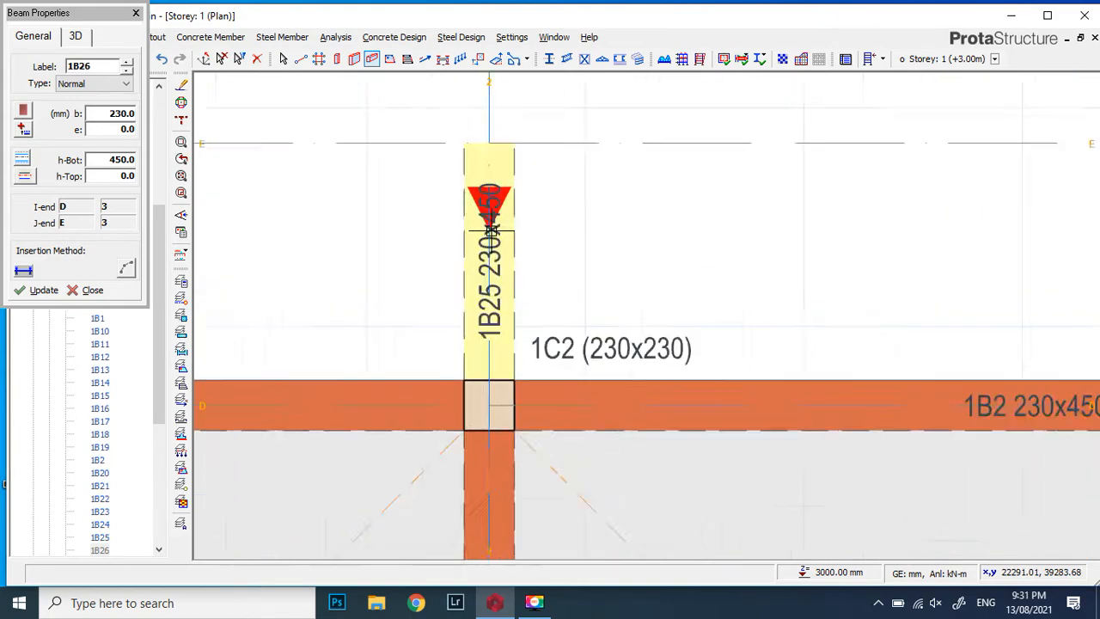
{"action": "scroll", "coordinate": [521, 220], "scroll_direction": "down", "scroll_amount": 6}
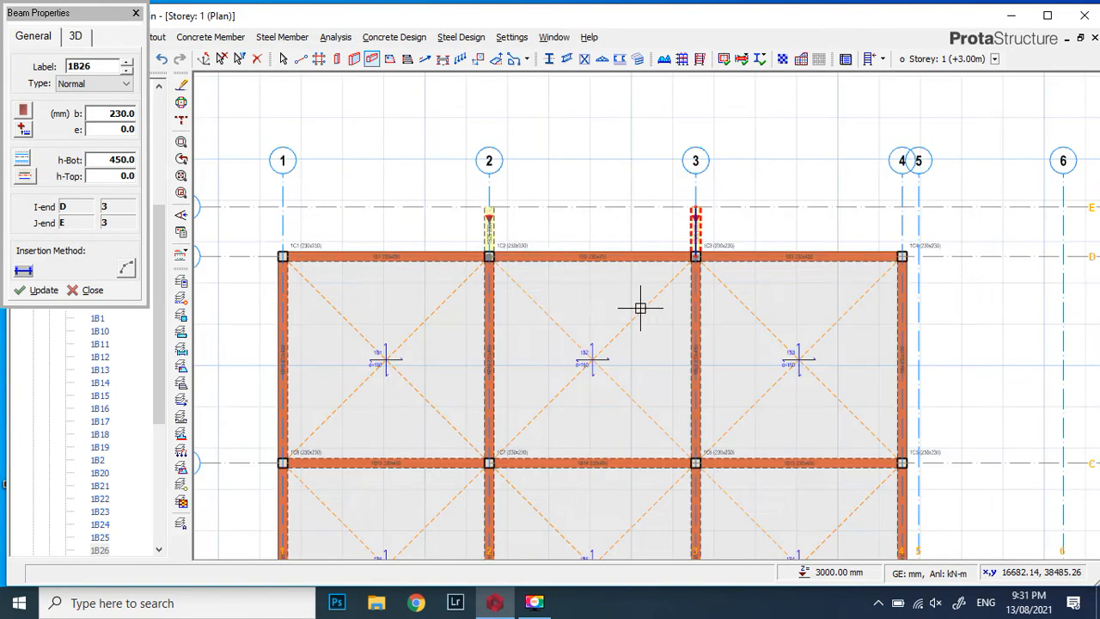
Examine the two overhanging beams on axes 2 and 3 in plan, including their end points, and finish beam insertion
{"action": "scroll", "coordinate": [700, 206], "scroll_direction": "up", "scroll_amount": 4}
{"action": "scroll", "coordinate": [702, 196], "scroll_direction": "up", "scroll_amount": 3}
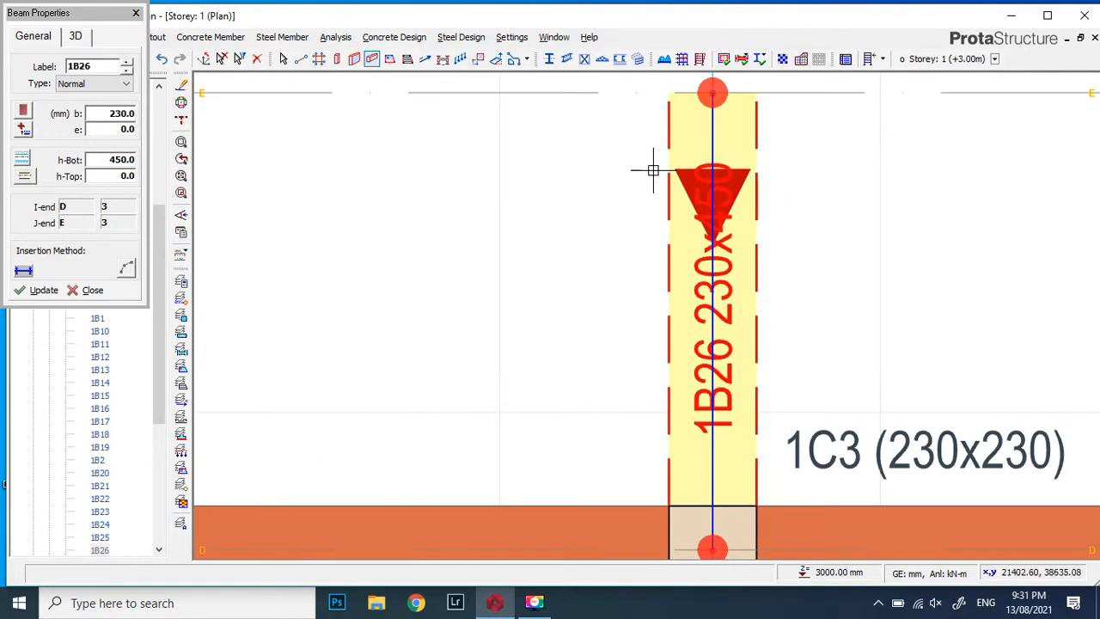
{"action": "scroll", "coordinate": [763, 172], "scroll_direction": "down", "scroll_amount": 2}
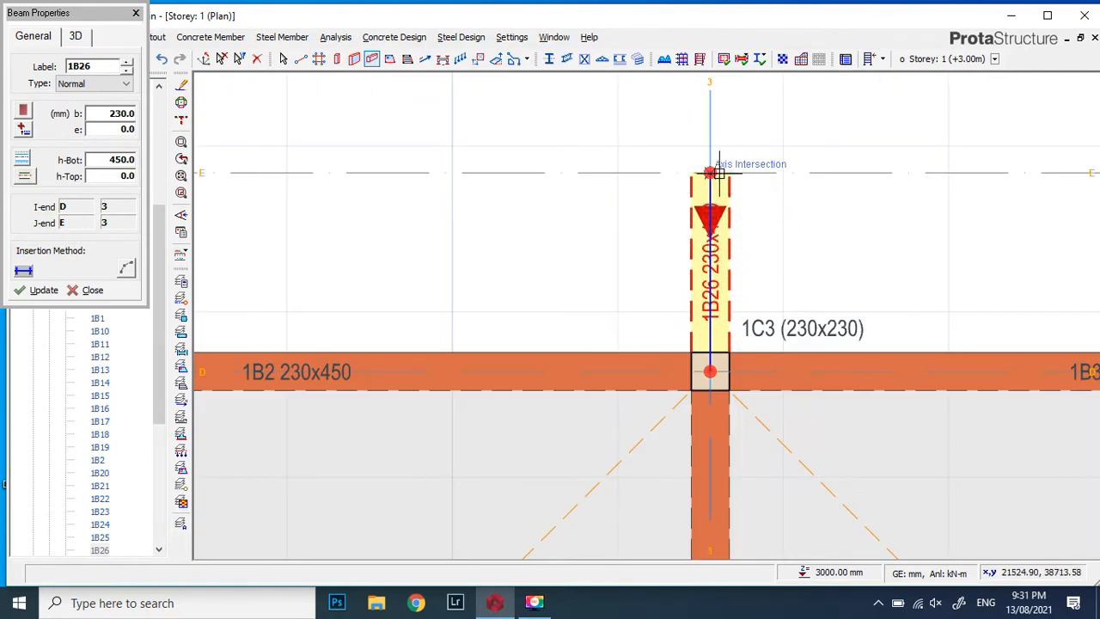
{"action": "scroll", "coordinate": [710, 226], "scroll_direction": "down", "scroll_amount": 1}
{"action": "scroll", "coordinate": [710, 226], "scroll_direction": "down", "scroll_amount": 1}
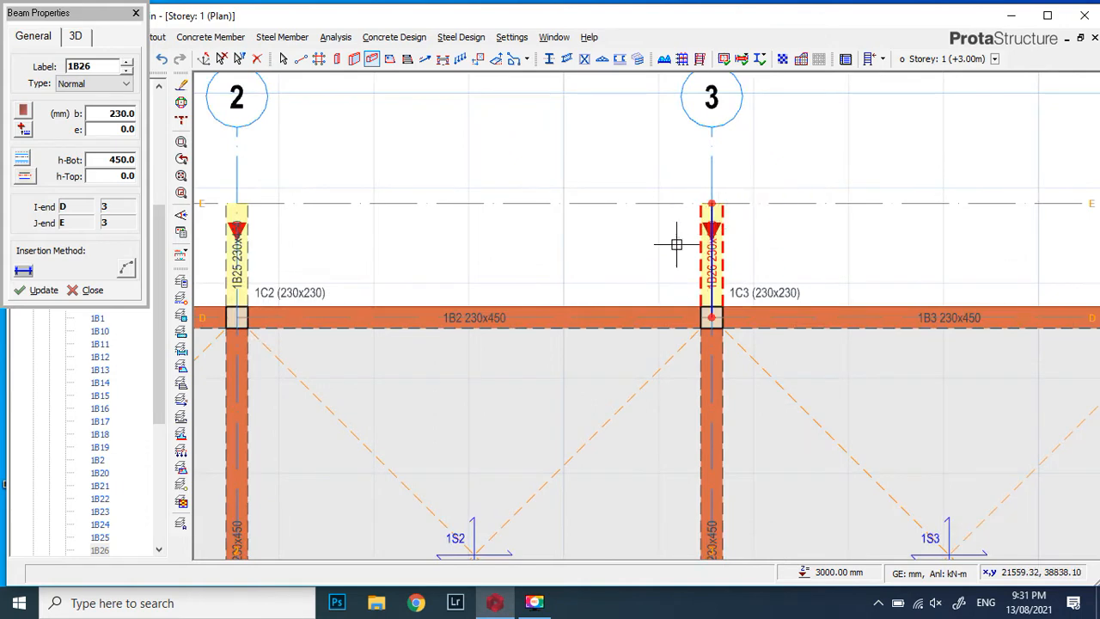
{"action": "scroll", "coordinate": [731, 204], "scroll_direction": "up", "scroll_amount": 1}
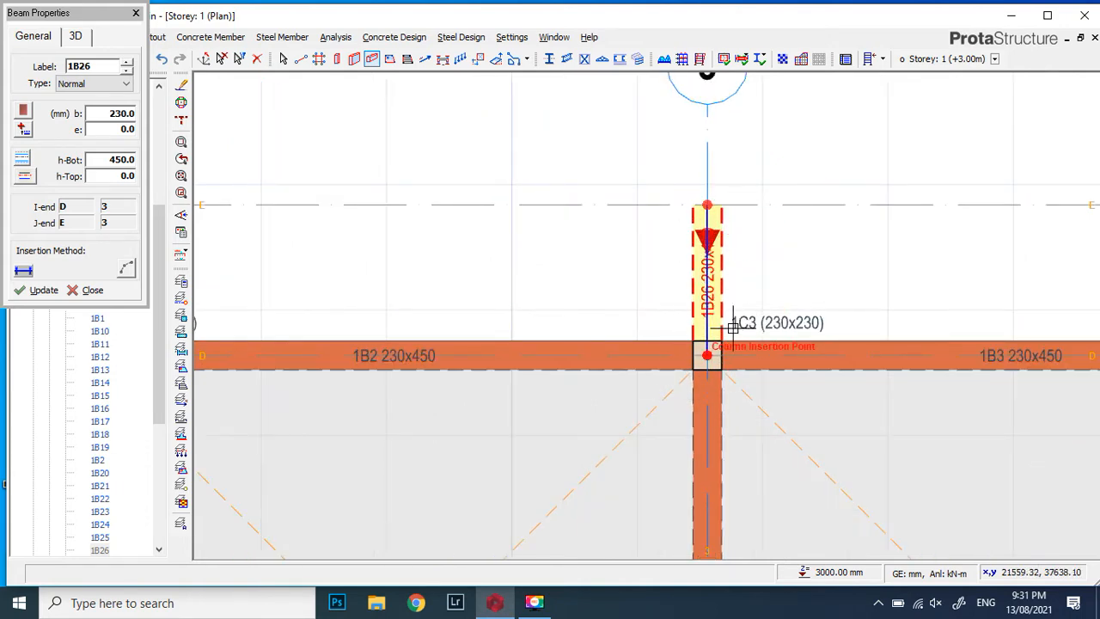
{"action": "scroll", "coordinate": [735, 331], "scroll_direction": "down", "scroll_amount": 2}
{"action": "scroll", "coordinate": [359, 307], "scroll_direction": "up", "scroll_amount": 2}
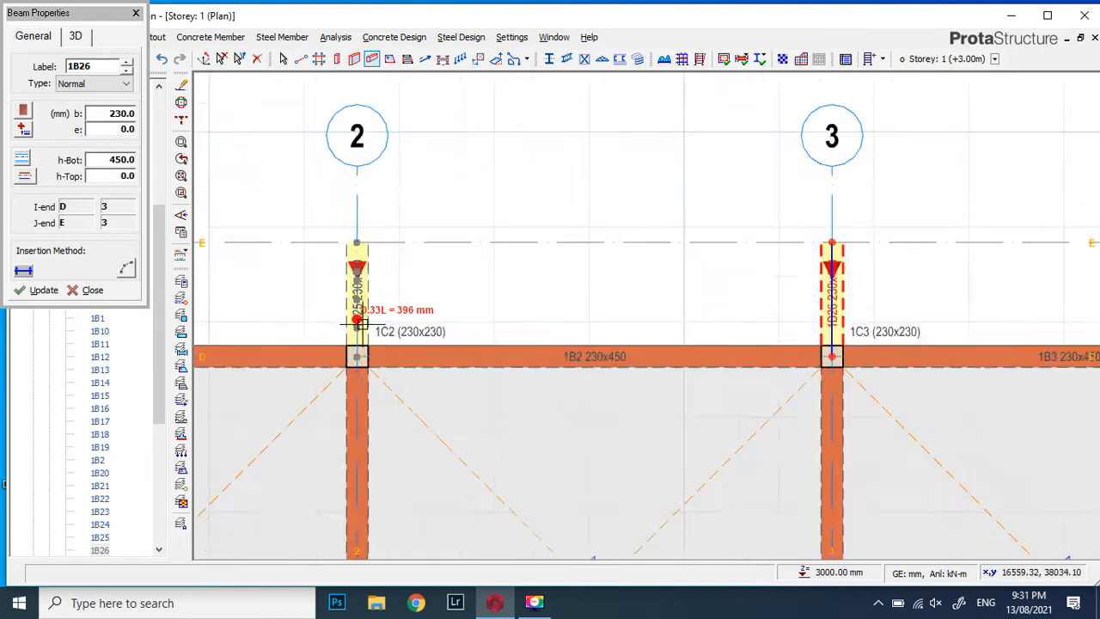
{"action": "scroll", "coordinate": [351, 326], "scroll_direction": "down", "scroll_amount": 3}
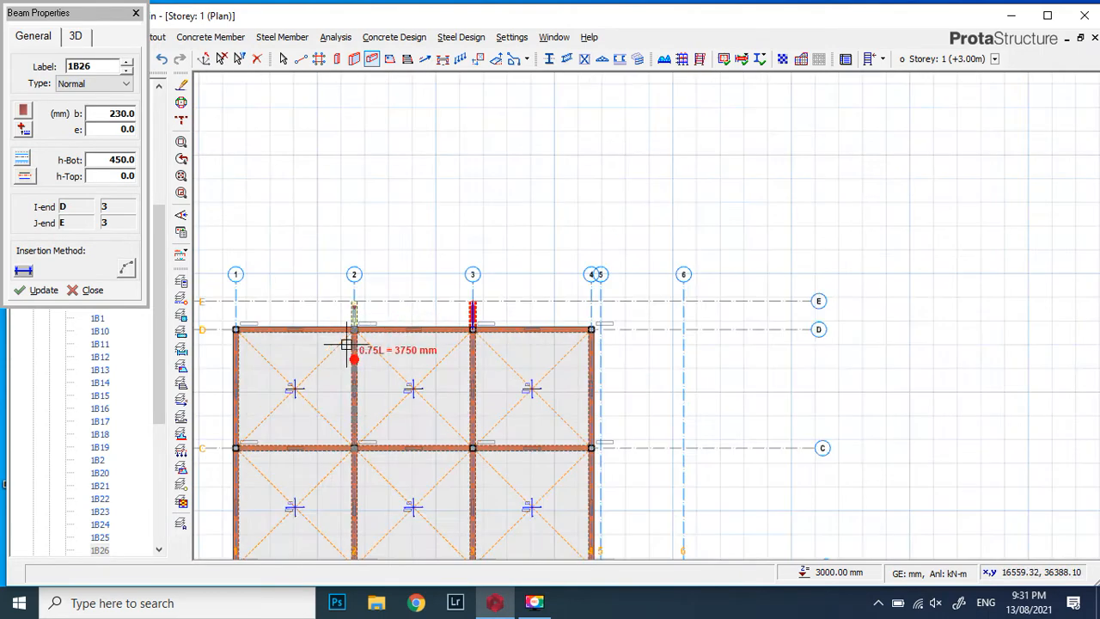
{"action": "scroll", "coordinate": [361, 325], "scroll_direction": "up", "scroll_amount": 2}
{"action": "scroll", "coordinate": [361, 325], "scroll_direction": "down", "scroll_amount": 1}
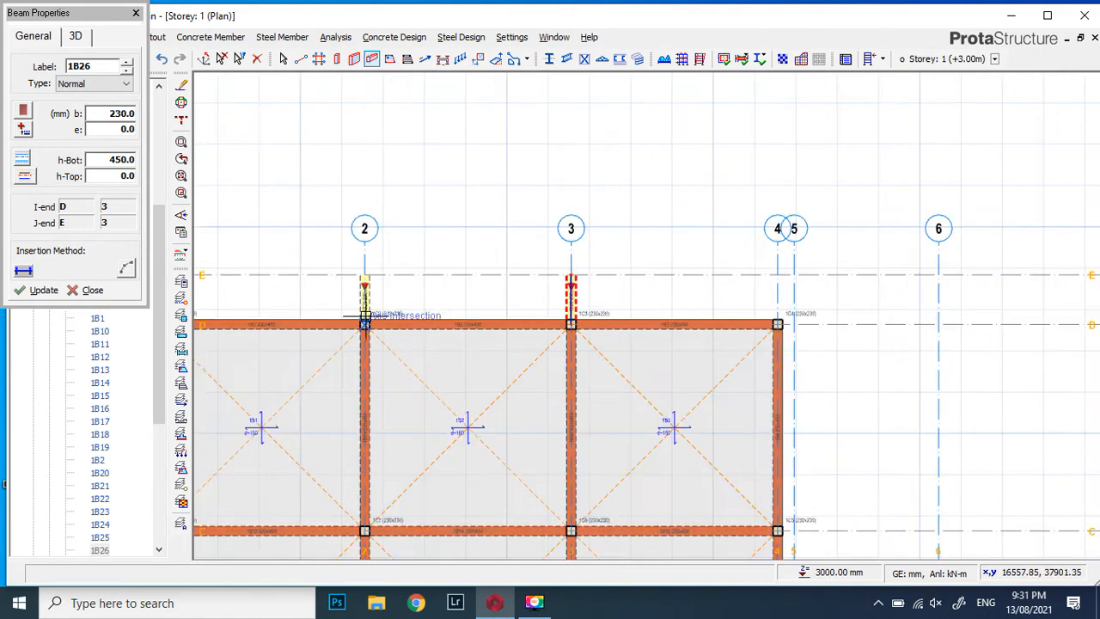
{"action": "left_click", "coordinate": [135, 15]}
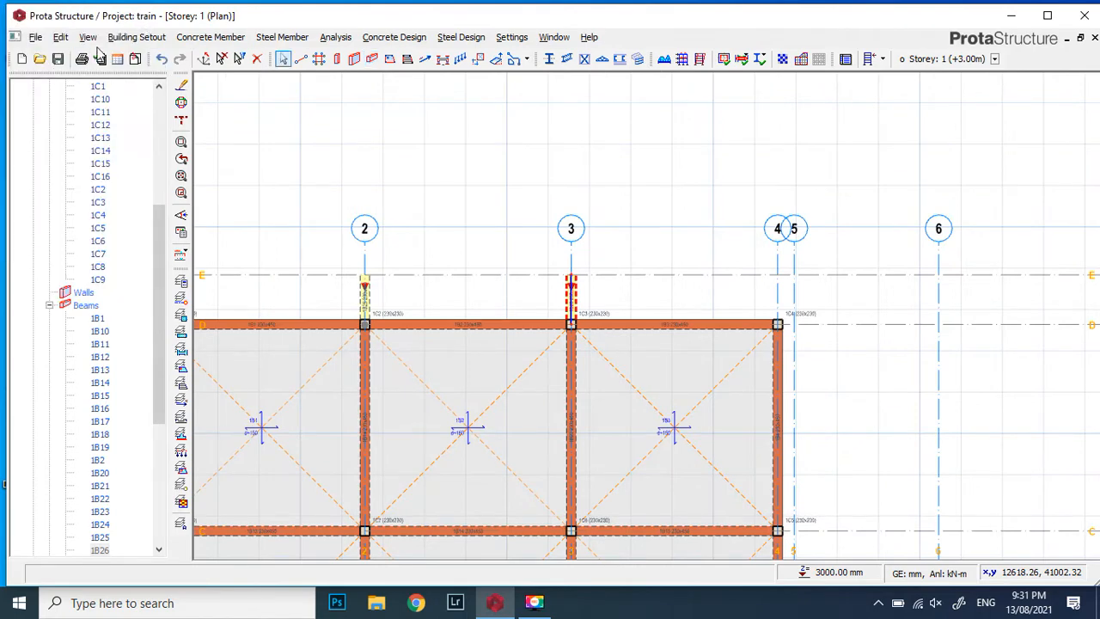
Open a new 3D view of the building model
{"action": "scroll", "coordinate": [129, 122], "scroll_direction": "up", "scroll_amount": 6}
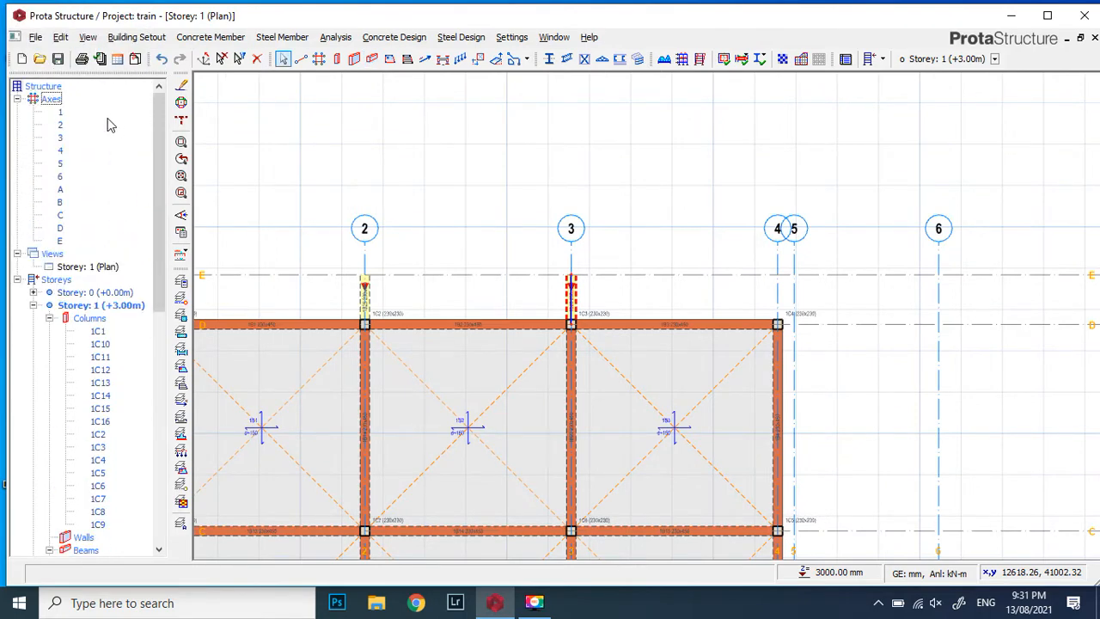
{"action": "right_click", "coordinate": [52, 256]}
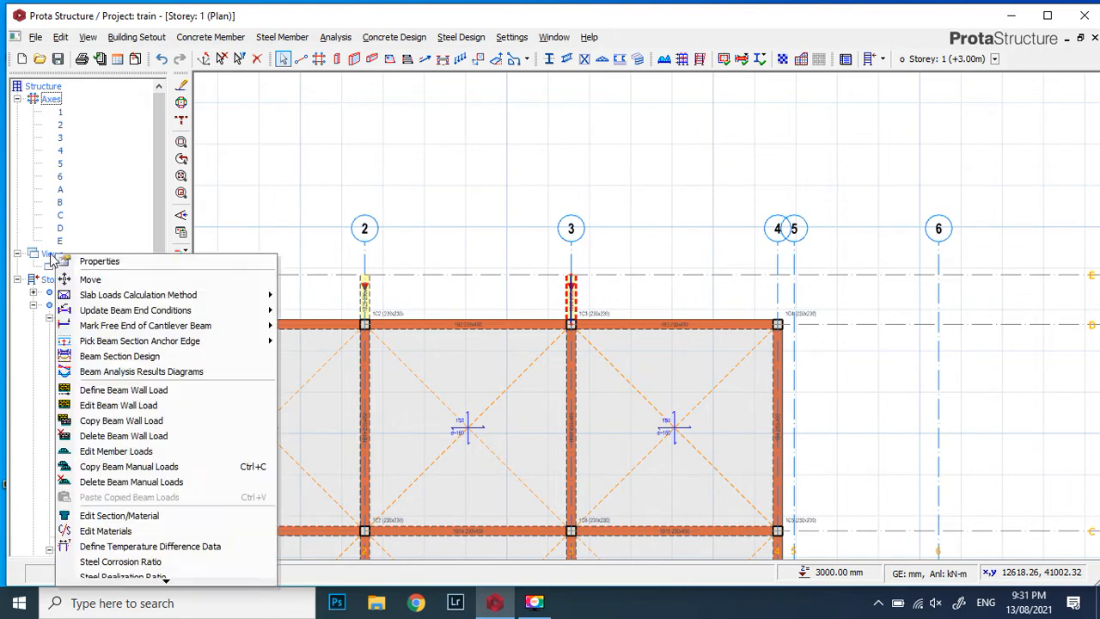
{"action": "left_click", "coordinate": [47, 257]}
{"action": "right_click", "coordinate": [53, 257]}
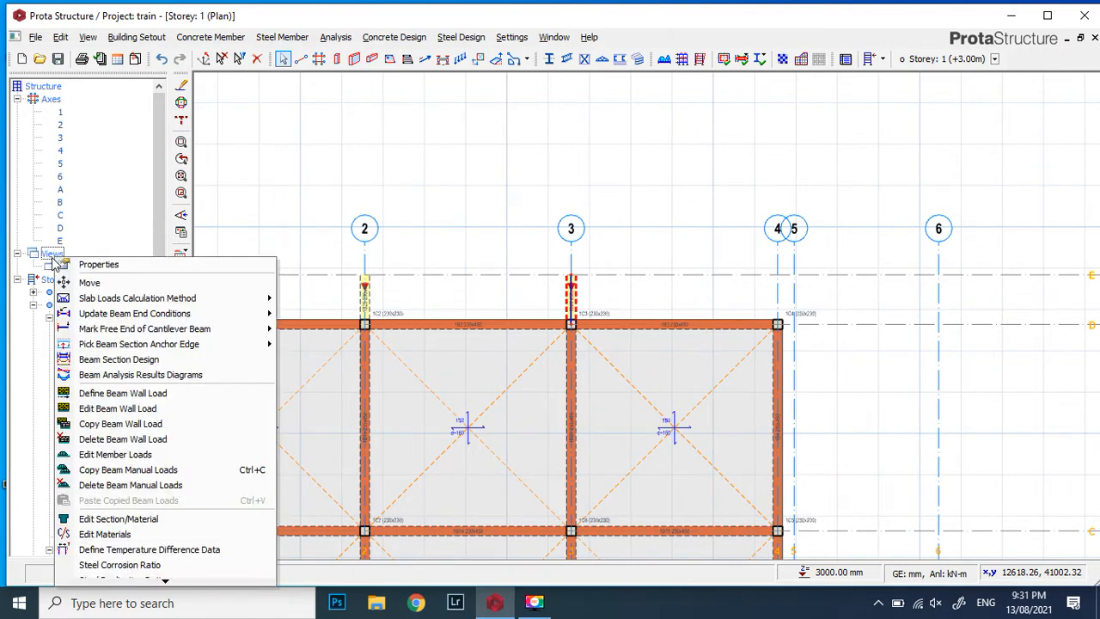
{"action": "left_click", "coordinate": [33, 256]}
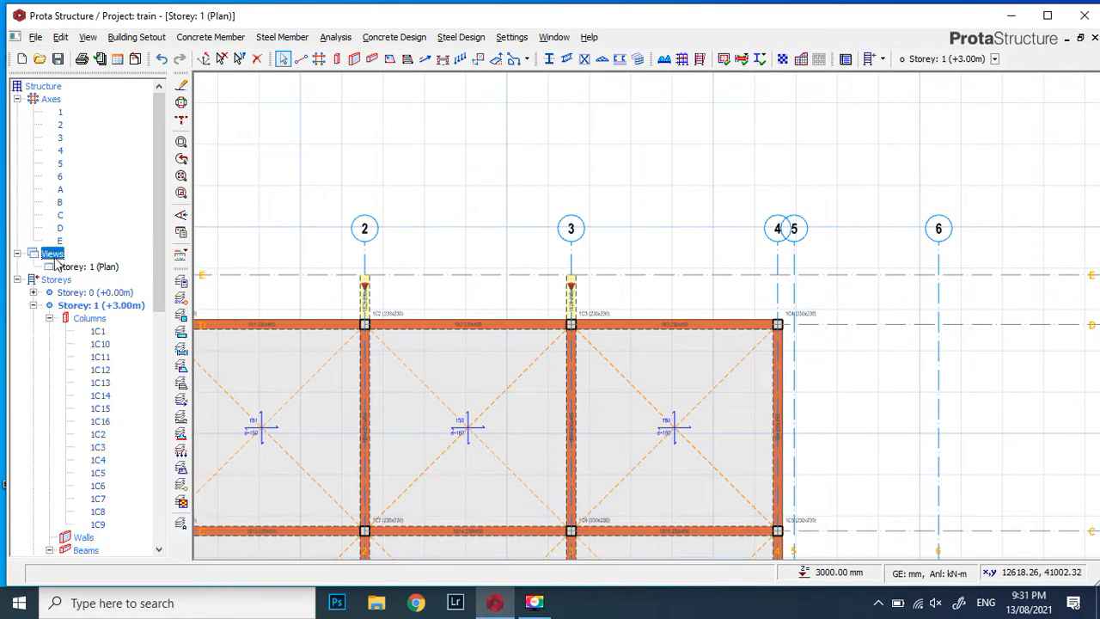
{"action": "right_click", "coordinate": [55, 255]}
{"action": "left_click", "coordinate": [93, 280]}
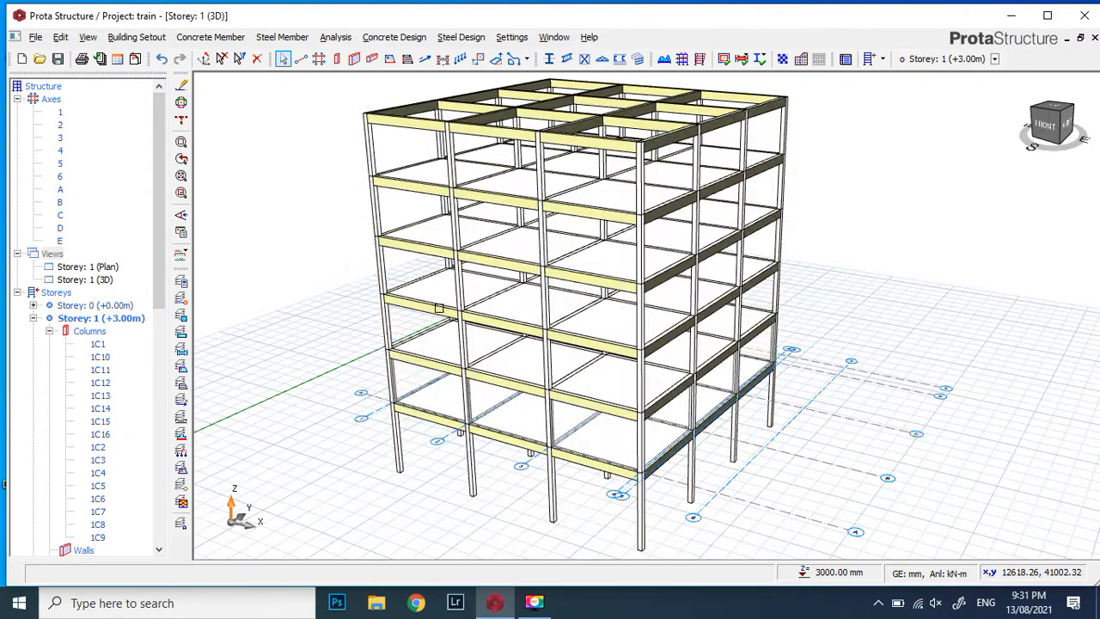
Examine the Storey 1 overhanging beams in 3D from the back and left sides of the building
{"action": "scroll", "coordinate": [596, 378], "scroll_direction": "up", "scroll_amount": 3}
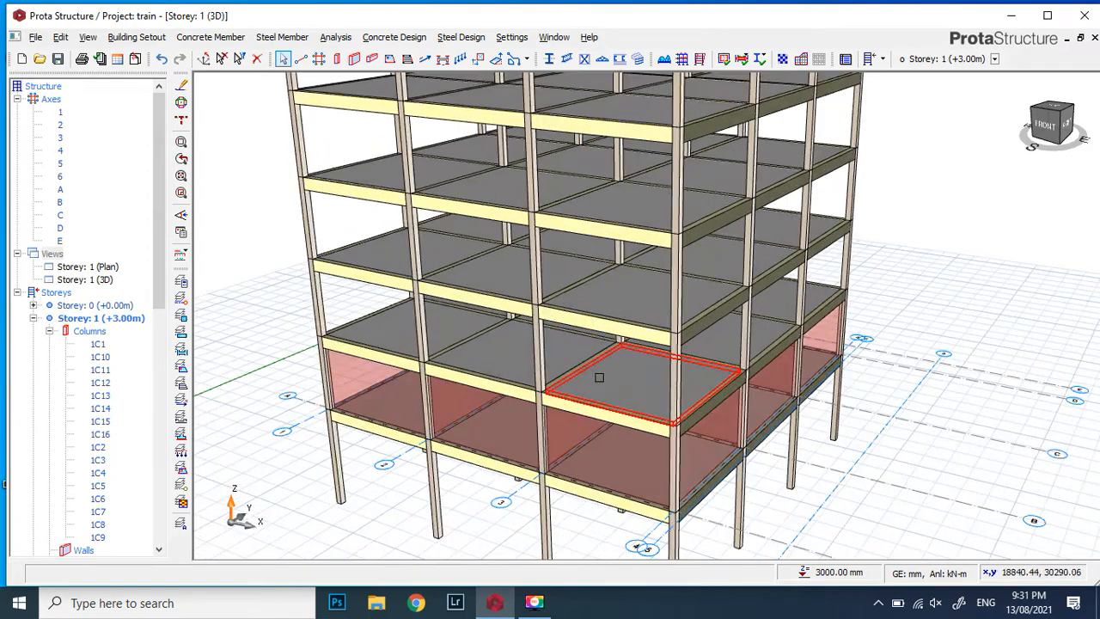
{"action": "scroll", "coordinate": [596, 378], "scroll_direction": "down", "scroll_amount": 3}
{"action": "left_click_drag", "start_coordinate": [1034, 146], "coordinate": [1099, 150]}
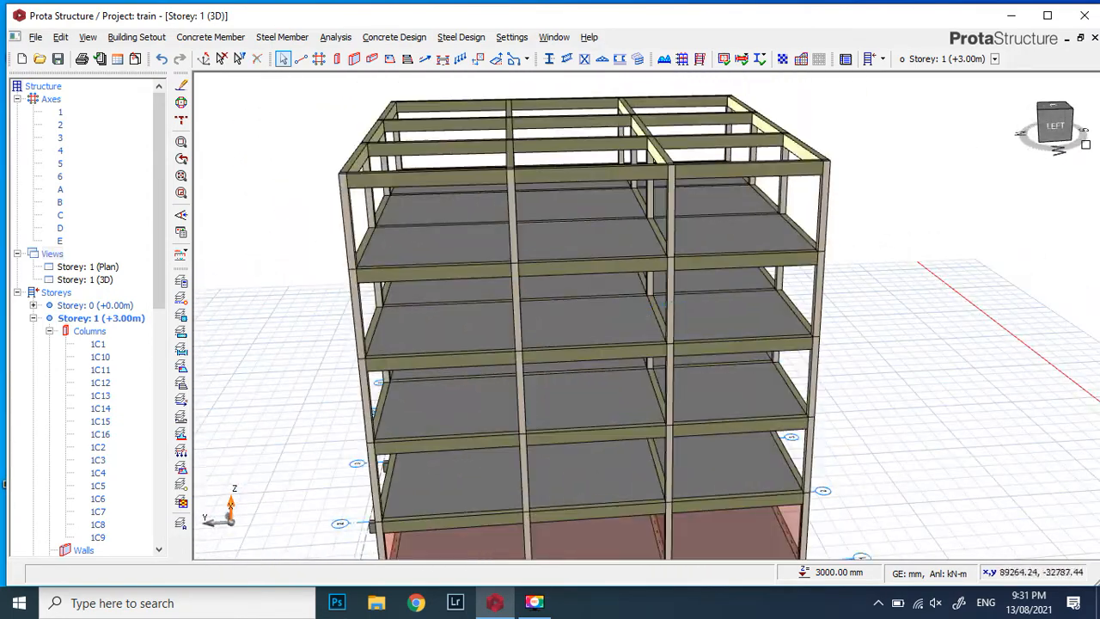
{"action": "left_click_drag", "start_coordinate": [1016, 137], "coordinate": [1028, 143]}
{"action": "scroll", "coordinate": [941, 180], "scroll_direction": "down", "scroll_amount": 3}
{"action": "scroll", "coordinate": [645, 465], "scroll_direction": "up", "scroll_amount": 5}
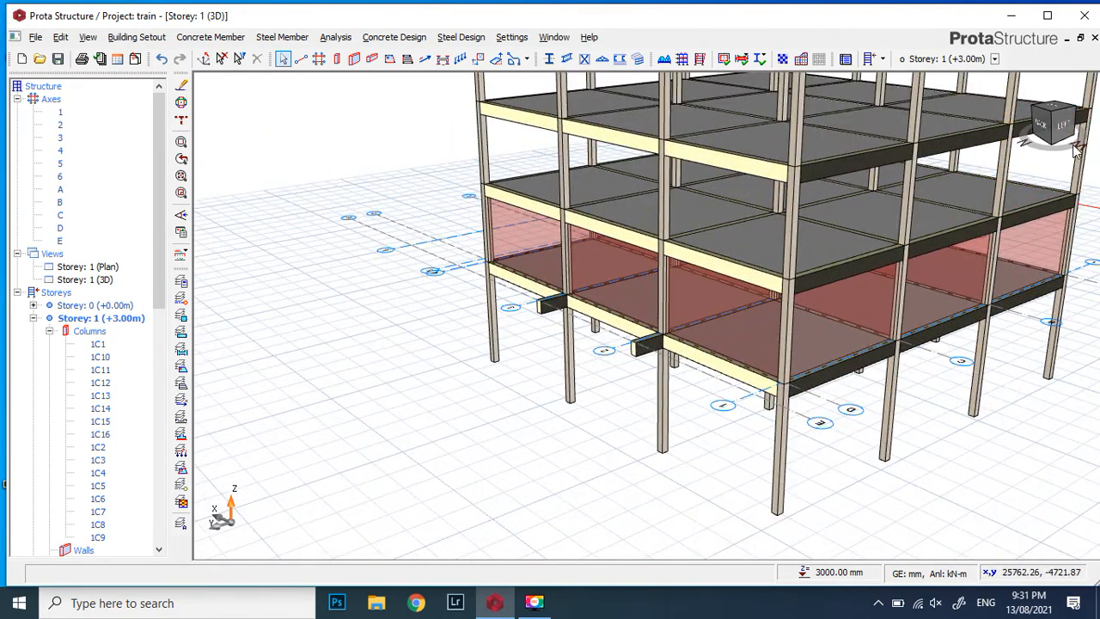
{"action": "mouse_move", "coordinate": [1066, 146]}
{"action": "left_mouse_down"}
{"action": "mouse_move", "coordinate": [1037, 174]}
{"action": "mouse_move", "coordinate": [1028, 157]}
{"action": "mouse_move", "coordinate": [1005, 160]}
{"action": "mouse_move", "coordinate": [1063, 166]}
{"action": "mouse_move", "coordinate": [1081, 150]}
{"action": "mouse_move", "coordinate": [1080, 168]}
{"action": "mouse_move", "coordinate": [1036, 186]}
{"action": "mouse_move", "coordinate": [972, 187]}
{"action": "mouse_move", "coordinate": [1010, 200]}
{"action": "left_mouse_up"}
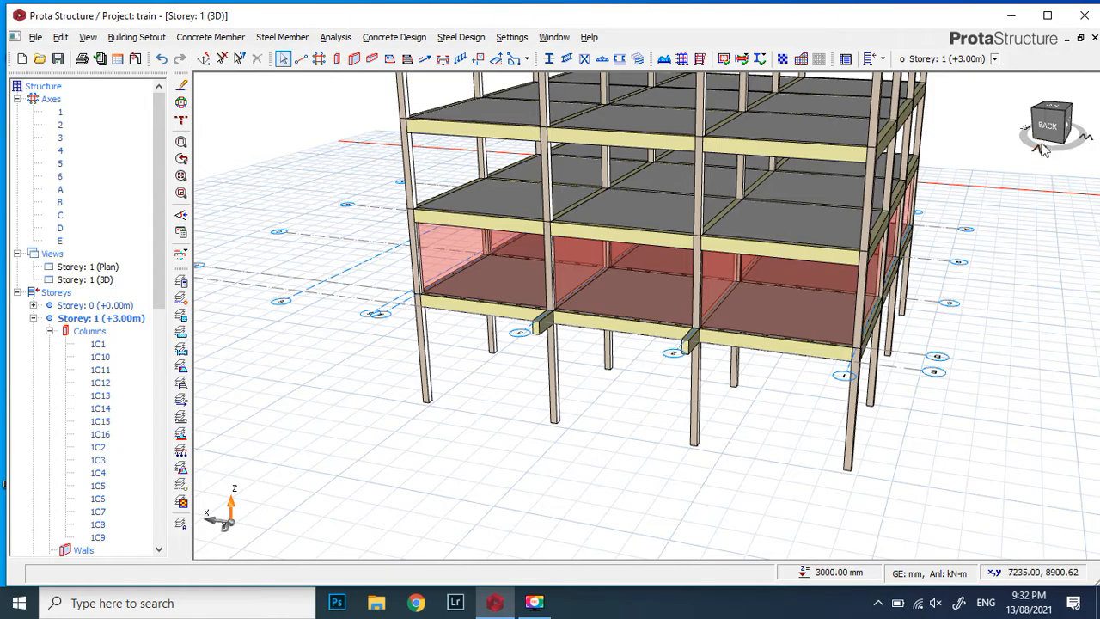
{"action": "mouse_move", "coordinate": [1043, 153]}
{"action": "left_mouse_down"}
{"action": "mouse_move", "coordinate": [1001, 156]}
{"action": "mouse_move", "coordinate": [1015, 171]}
{"action": "left_mouse_up"}
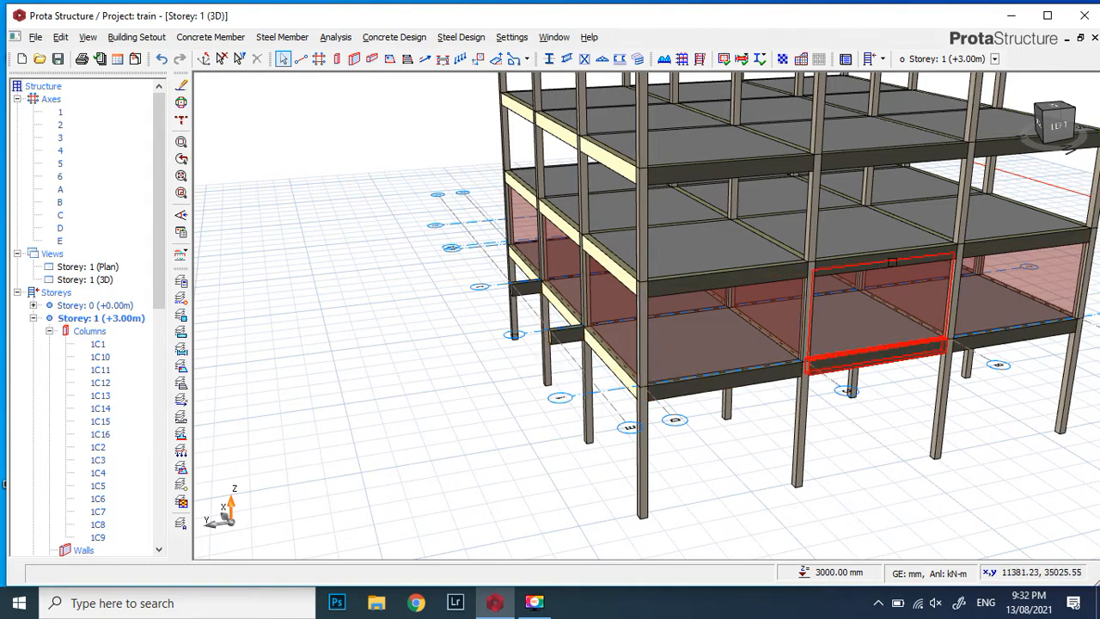
{"action": "mouse_move", "coordinate": [1071, 156]}
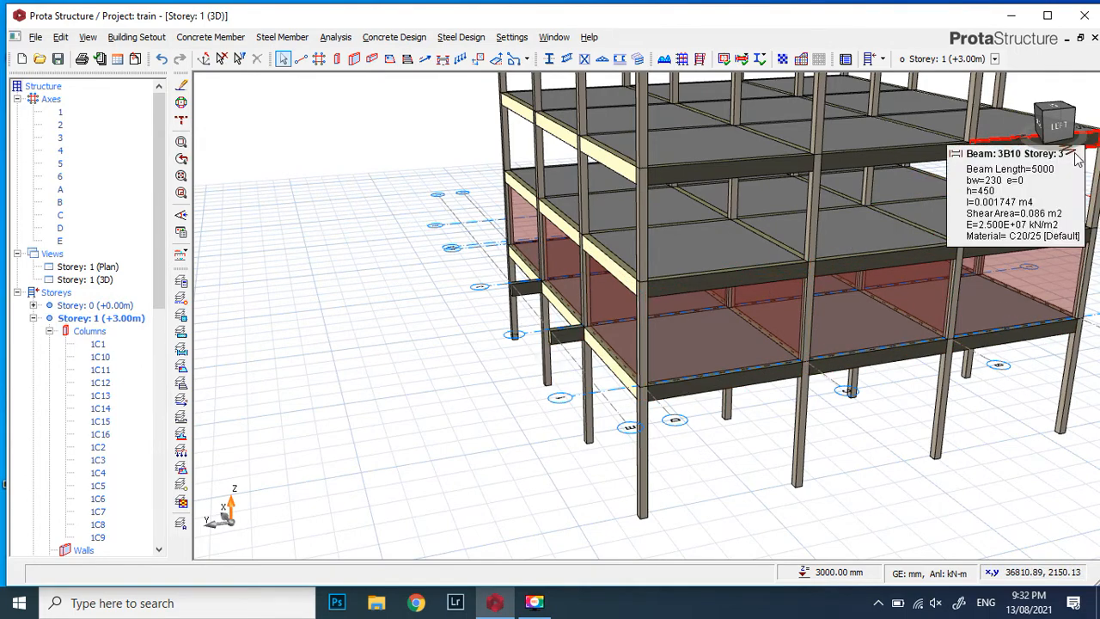
Open a new plan view of Storey 1
{"action": "left_click", "coordinate": [52, 255]}
{"action": "right_click", "coordinate": [52, 255]}
{"action": "left_click", "coordinate": [86, 274]}
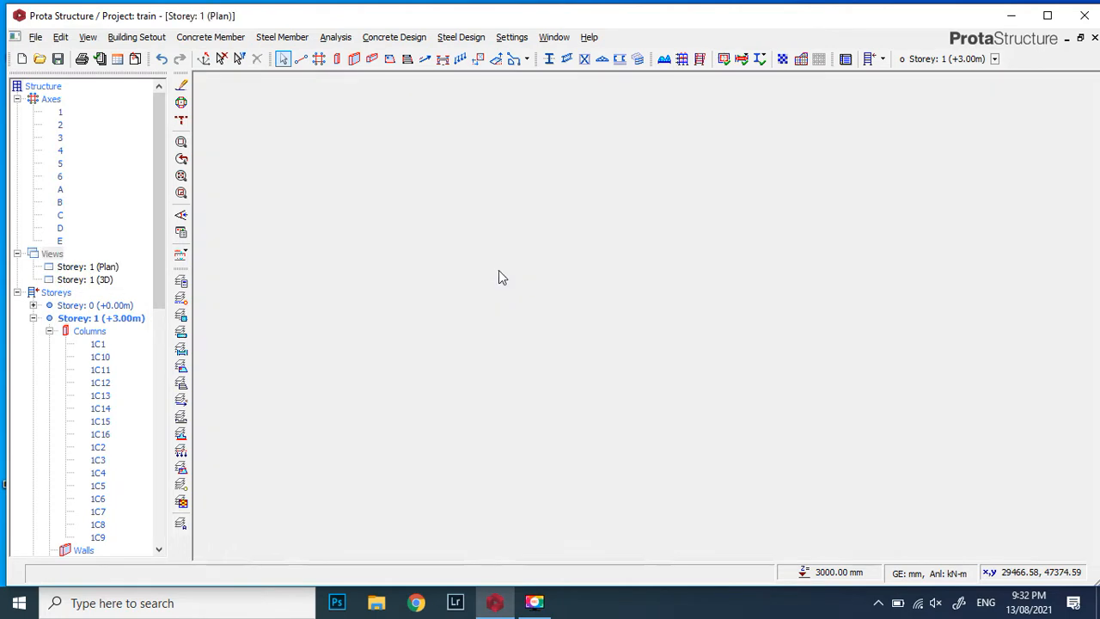
Insert a 150 mm thick slab with 20 mm concrete cover between the two overhanging beams, bounded by axes 2, 3, D and E
{"action": "scroll", "coordinate": [516, 121], "scroll_direction": "down", "scroll_amount": 1}
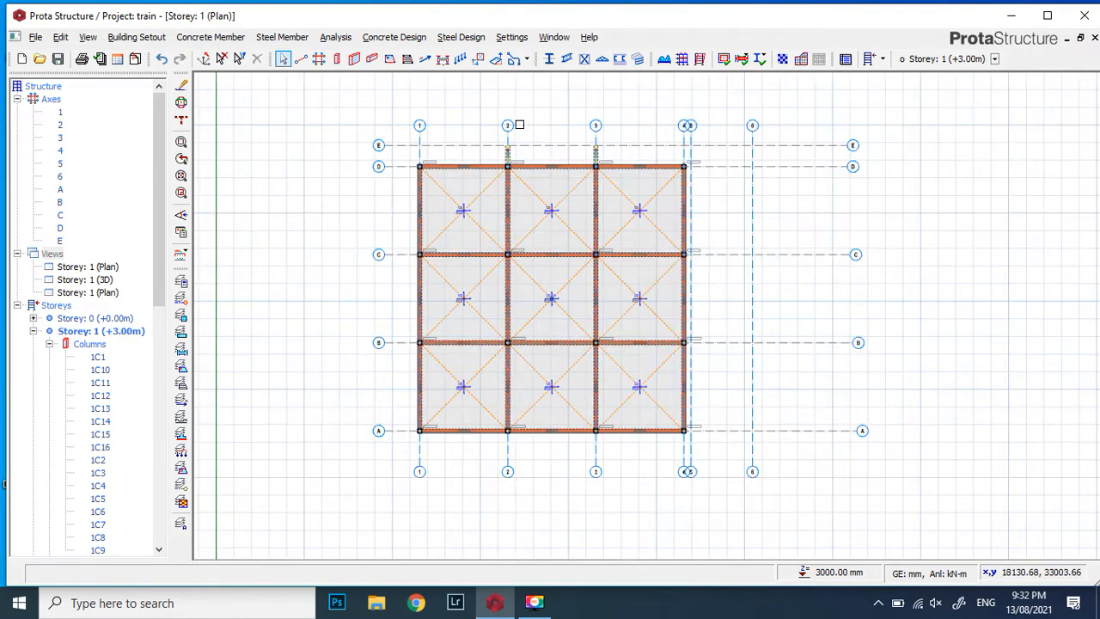
{"action": "scroll", "coordinate": [542, 187], "scroll_direction": "up", "scroll_amount": 4}
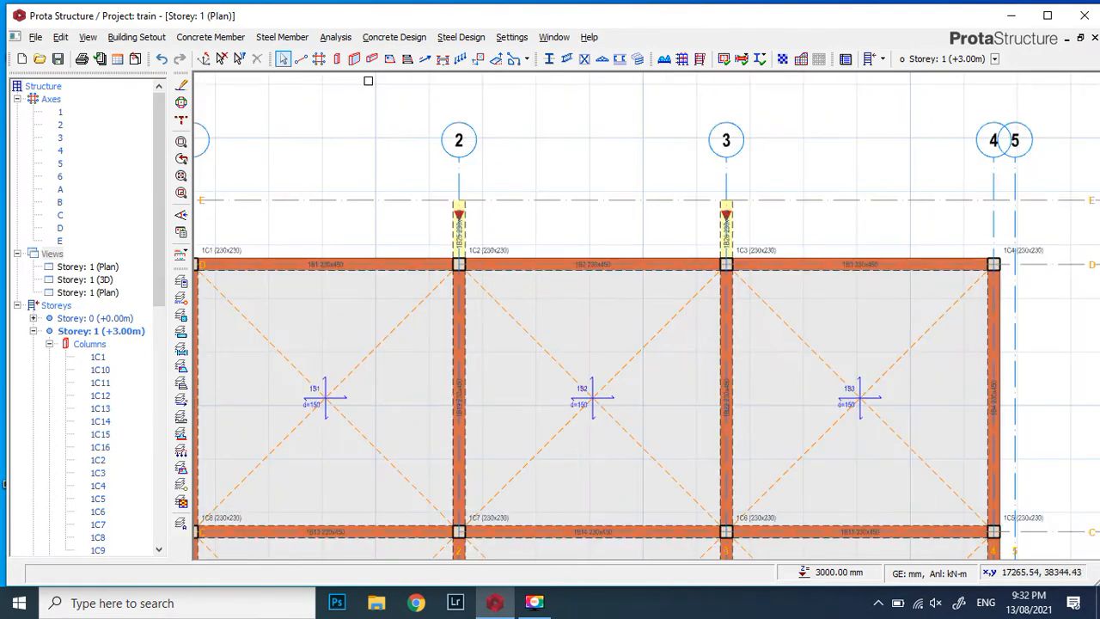
{"action": "left_click", "coordinate": [390, 59]}
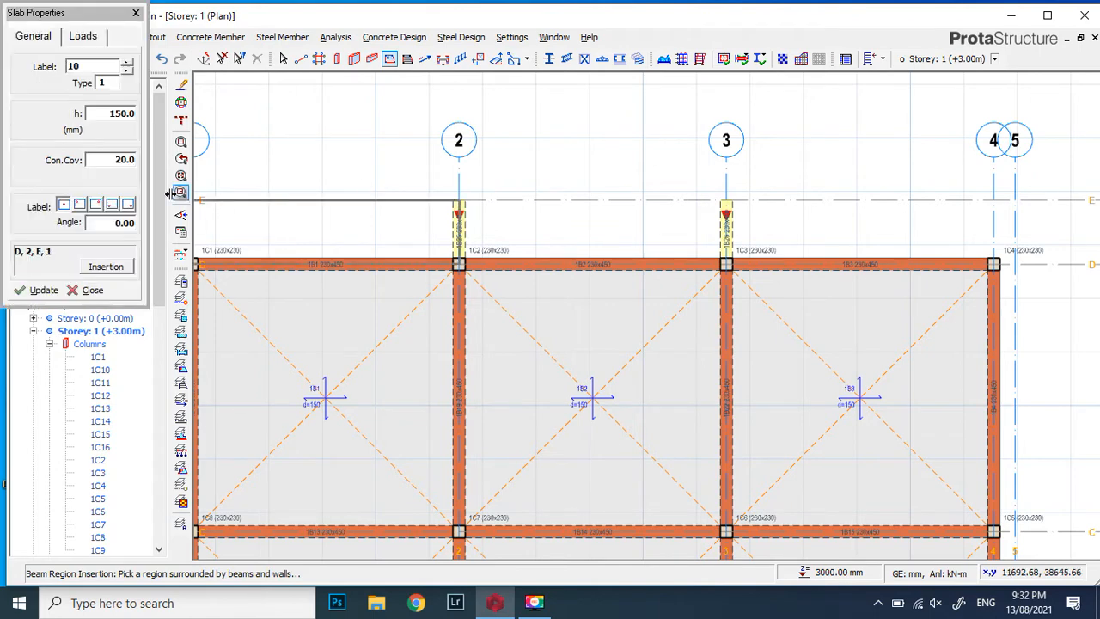
{"action": "left_click", "coordinate": [547, 222]}
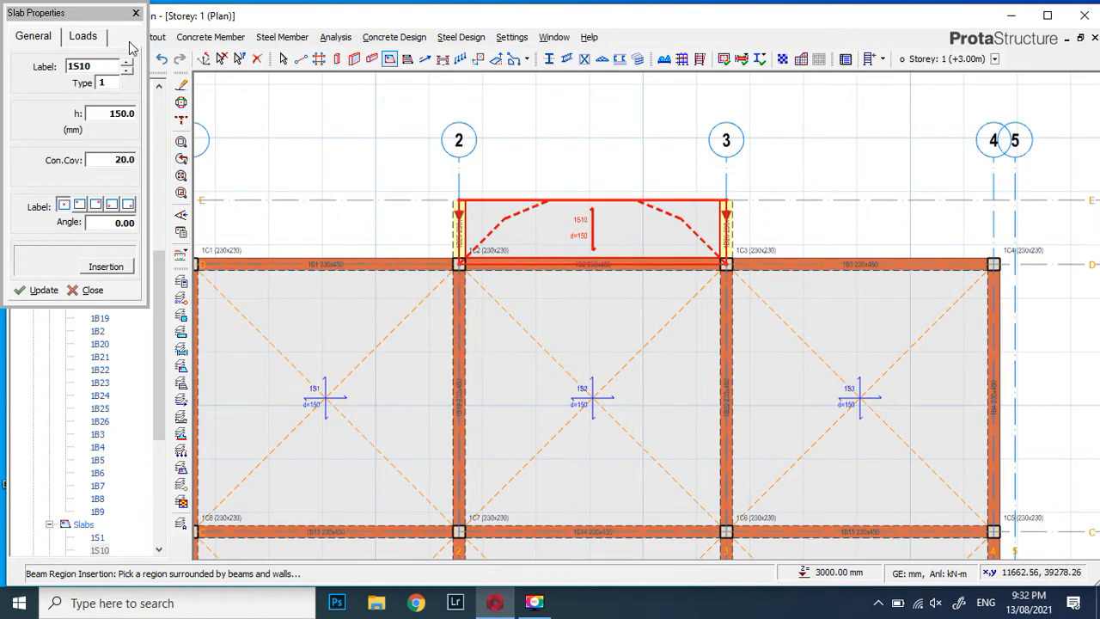
{"action": "left_click", "coordinate": [135, 14]}
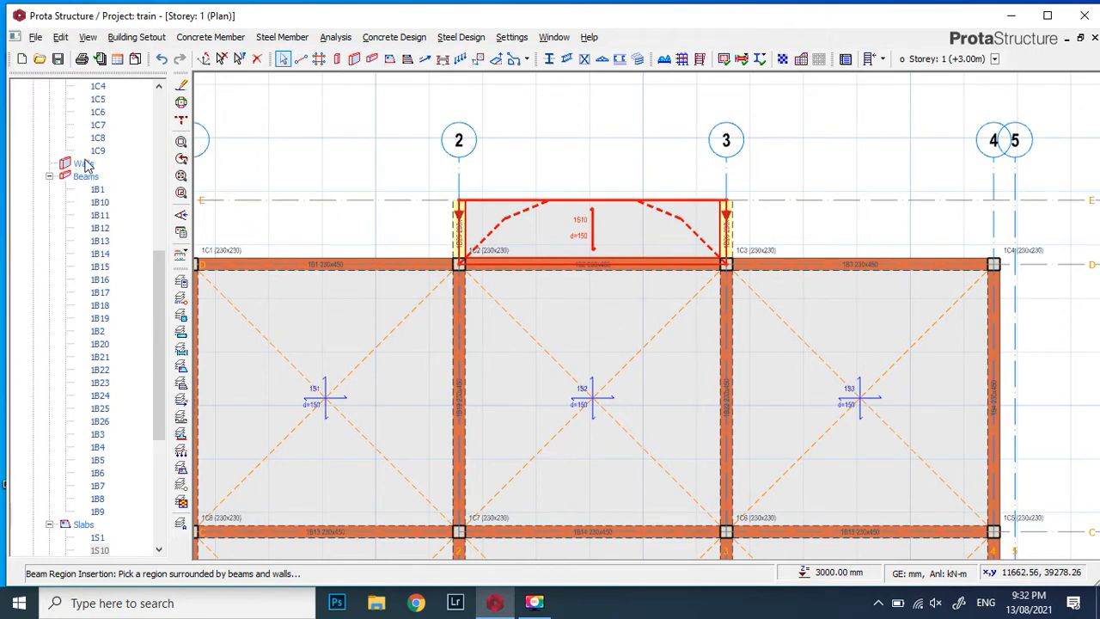
Open another 3D view of the model with the overhanging slab included
{"action": "scroll", "coordinate": [96, 172], "scroll_direction": "up", "scroll_amount": 10}
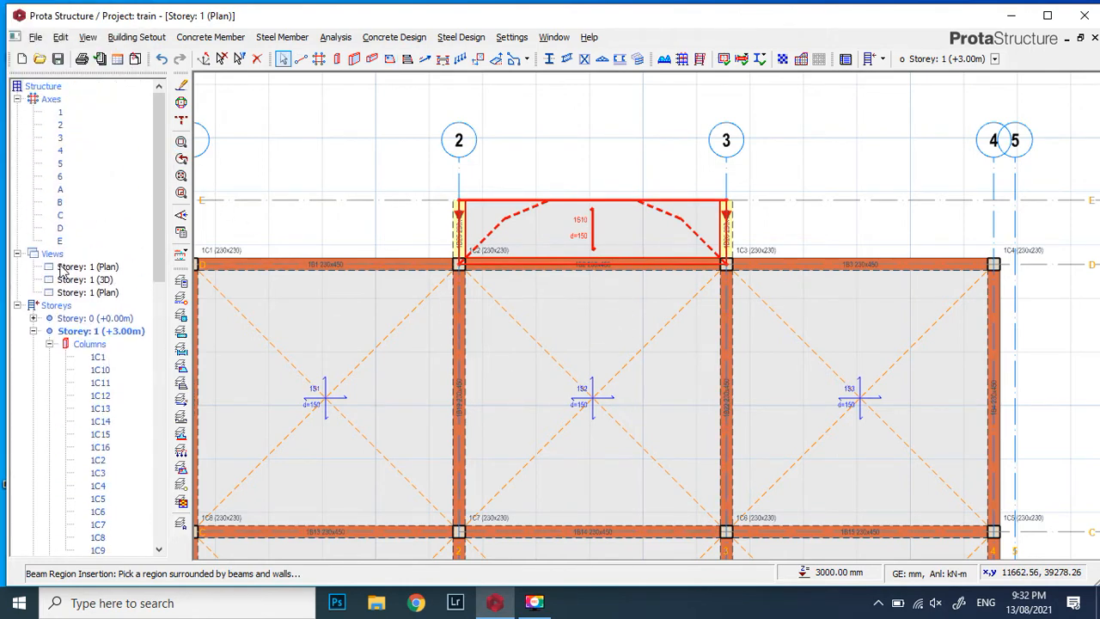
{"action": "left_click", "coordinate": [49, 257]}
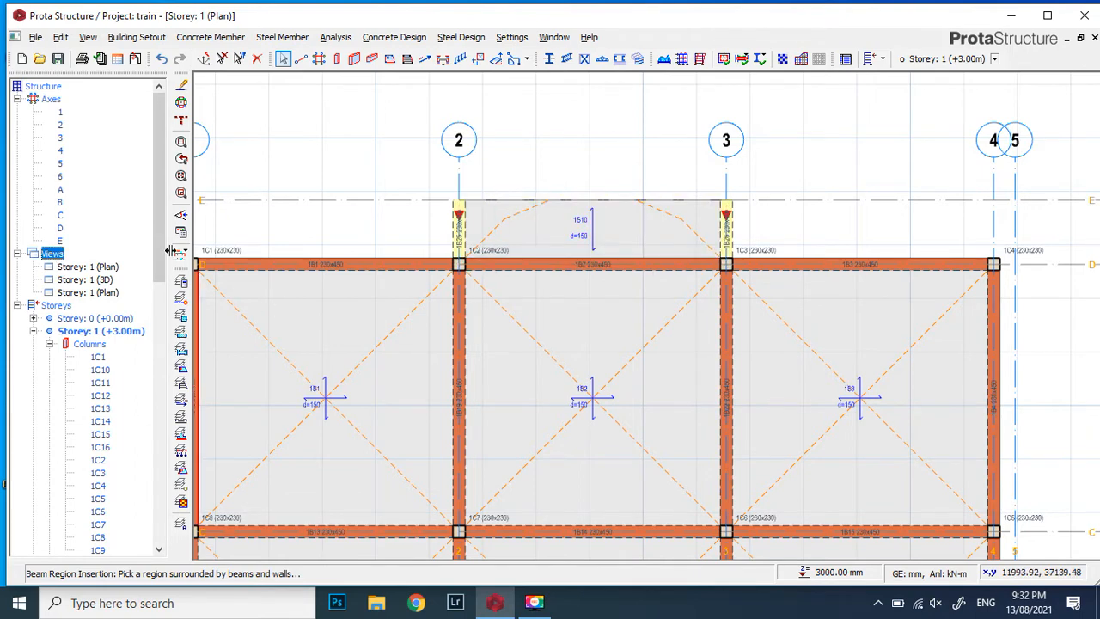
{"action": "right_click", "coordinate": [60, 255]}
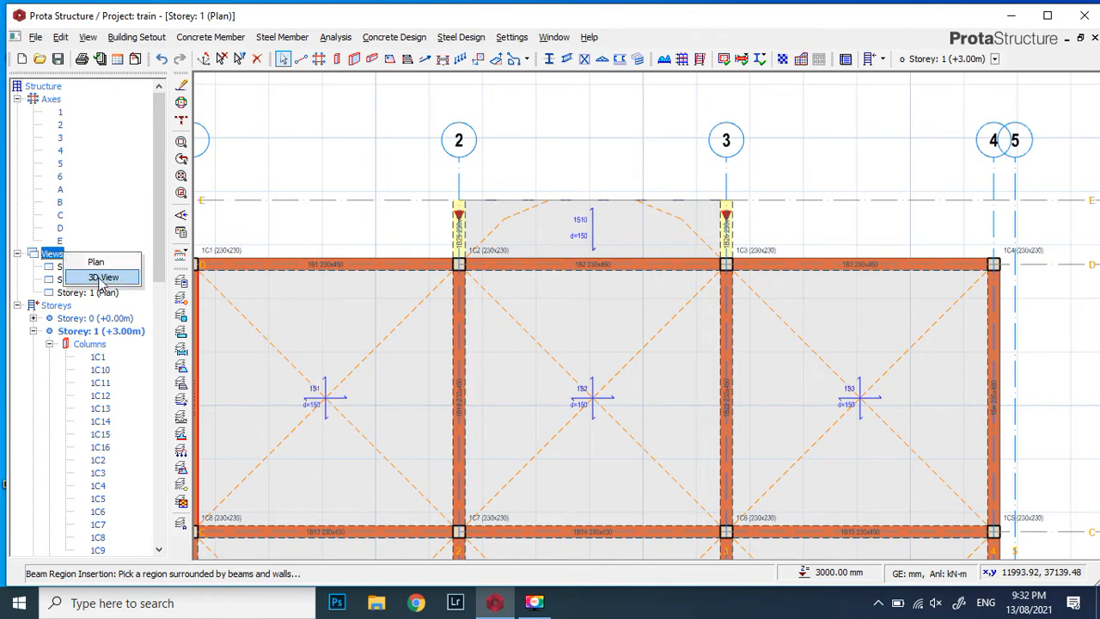
{"action": "left_click", "coordinate": [104, 277]}
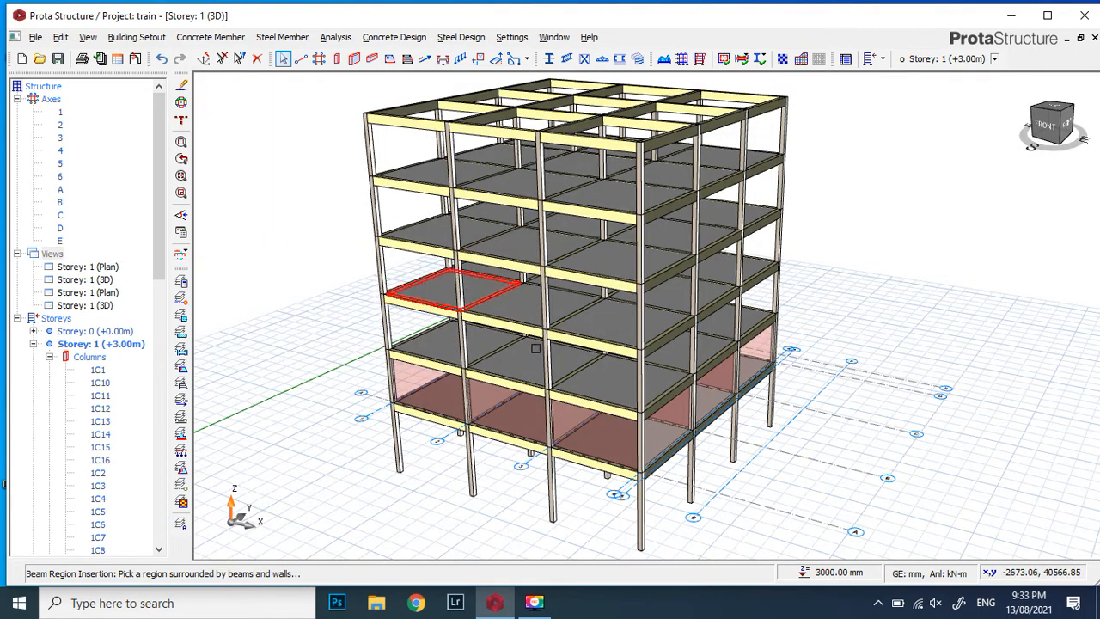
Examine the overhanging slab and its supporting beams on Storey 1 in 3D from the back and left sides
{"action": "left_click_drag", "start_coordinate": [1029, 144], "coordinate": [1074, 166]}
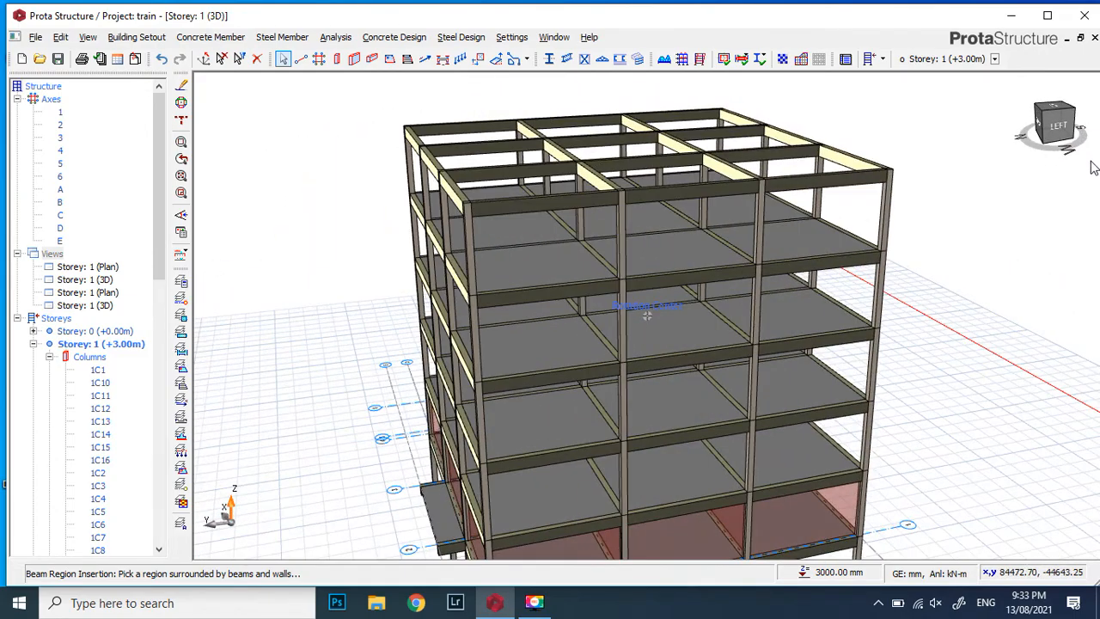
{"action": "scroll", "coordinate": [937, 195], "scroll_direction": "down", "scroll_amount": 3}
{"action": "scroll", "coordinate": [937, 195], "scroll_direction": "up", "scroll_amount": 8}
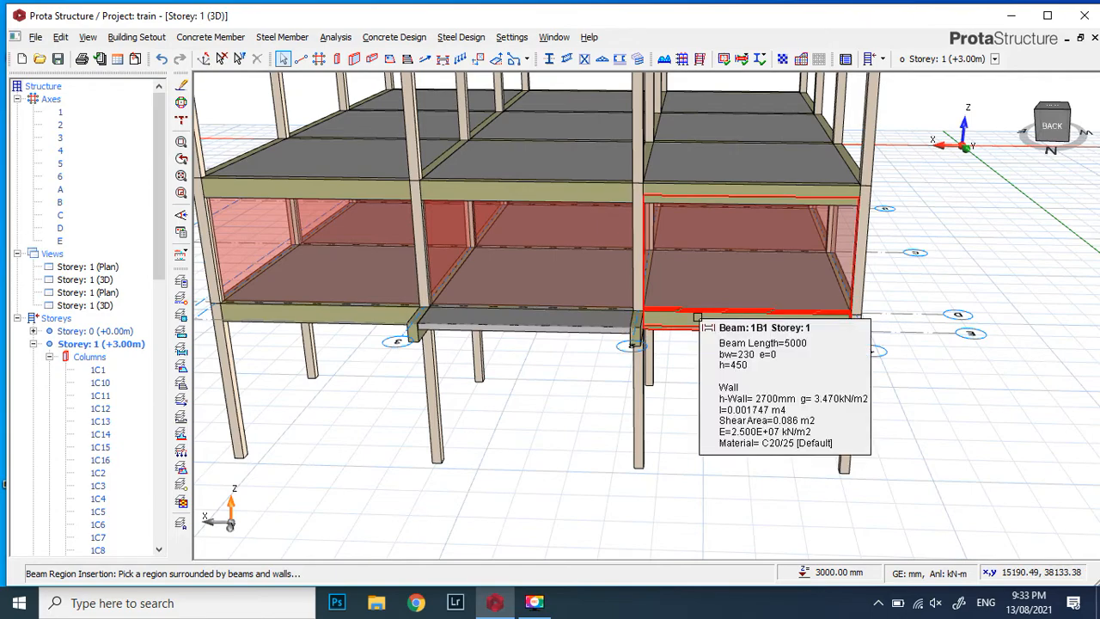
{"action": "left_click_drag", "start_coordinate": [1049, 153], "coordinate": [1006, 151]}
{"action": "key", "text": "Escape"}
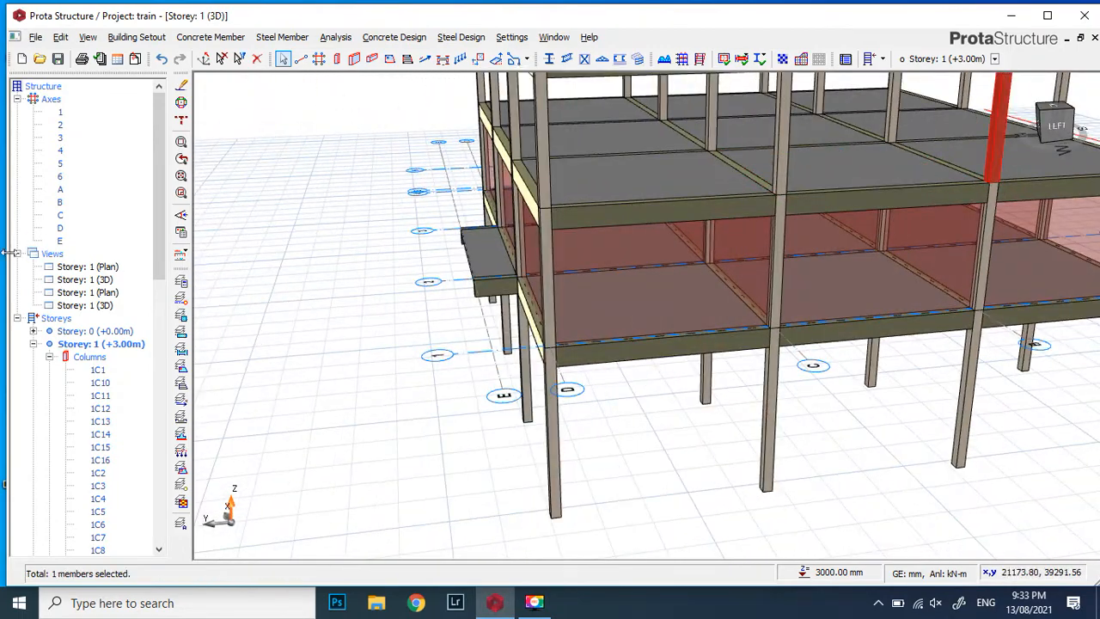
Open another plan view of Storey 1 and offset axis 2 to create a parallel axis about midway between axes 2 and 3
{"action": "left_click", "coordinate": [52, 254]}
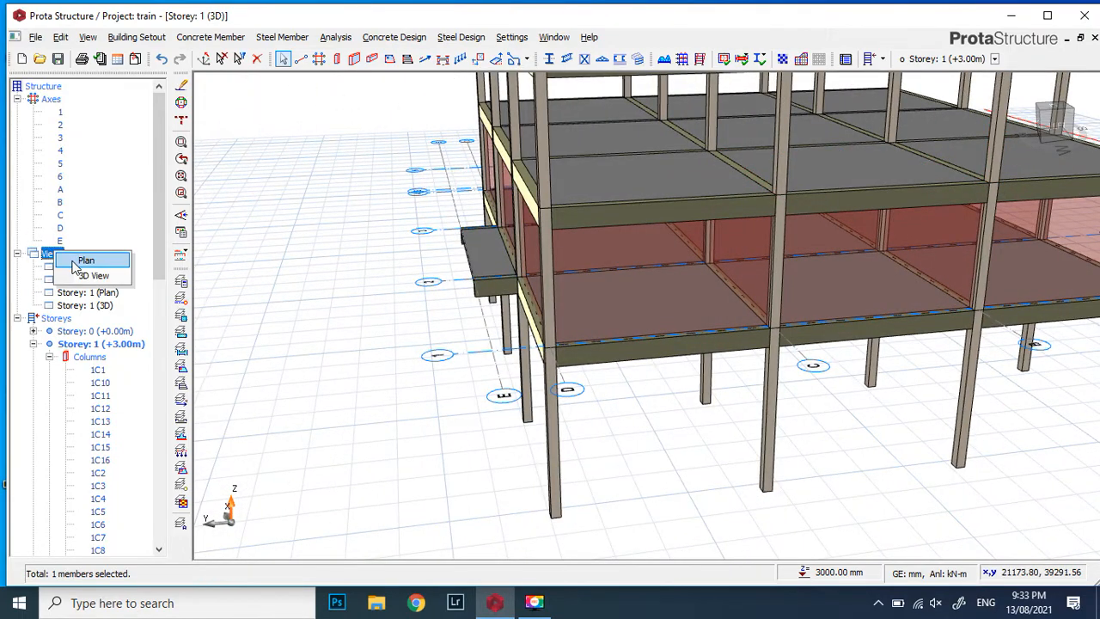
{"action": "double_click", "coordinate": [93, 267]}
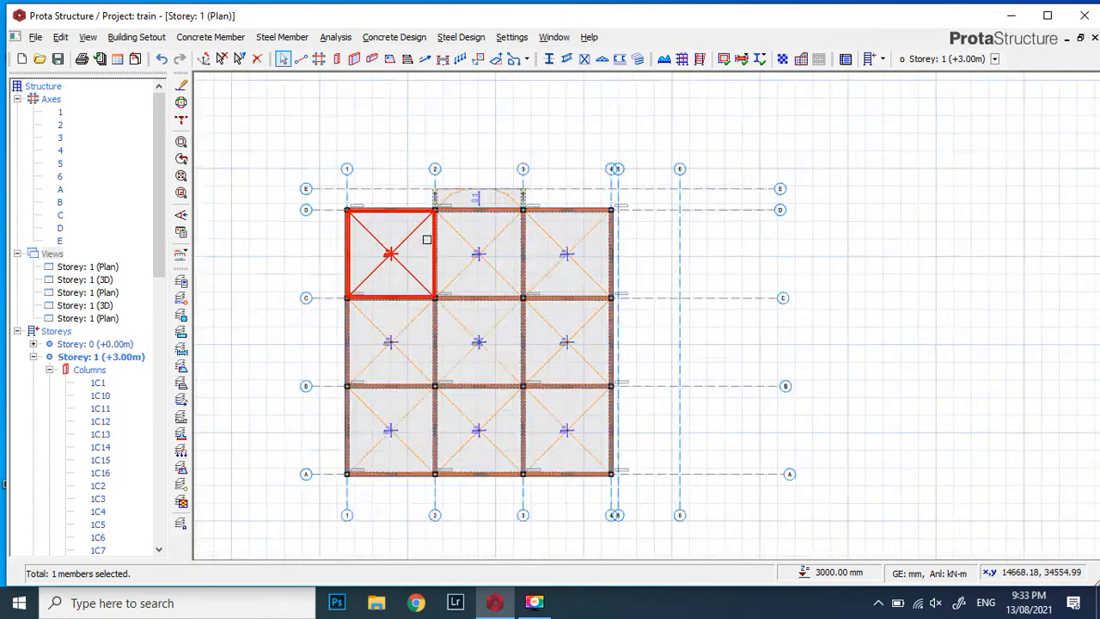
{"action": "scroll", "coordinate": [477, 179], "scroll_direction": "up", "scroll_amount": 3}
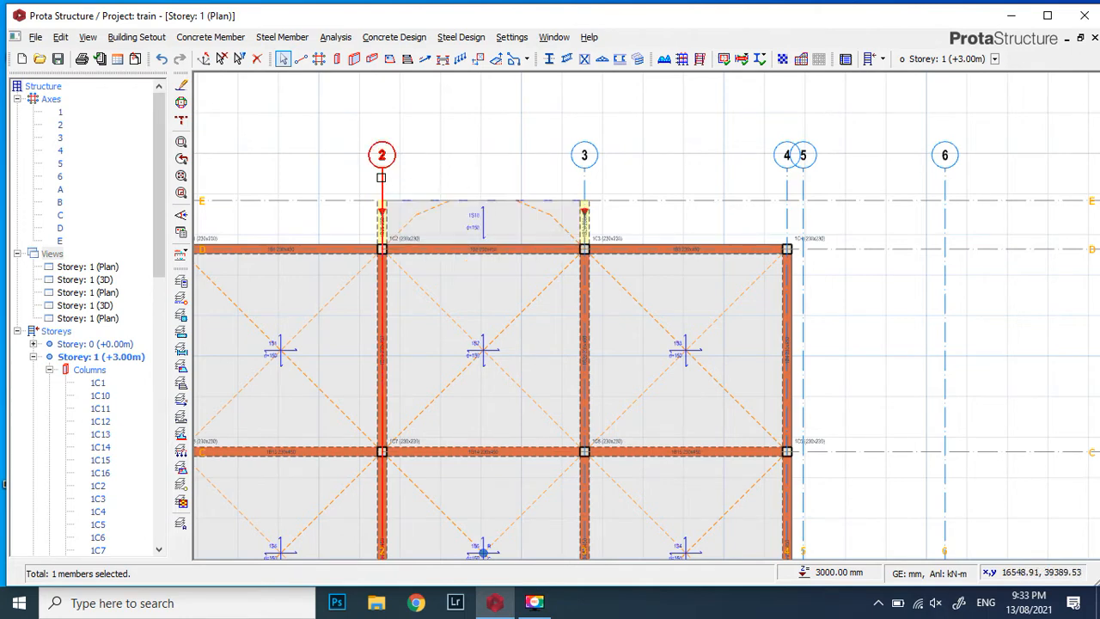
{"action": "right_click", "coordinate": [384, 177]}
{"action": "left_click", "coordinate": [415, 206]}
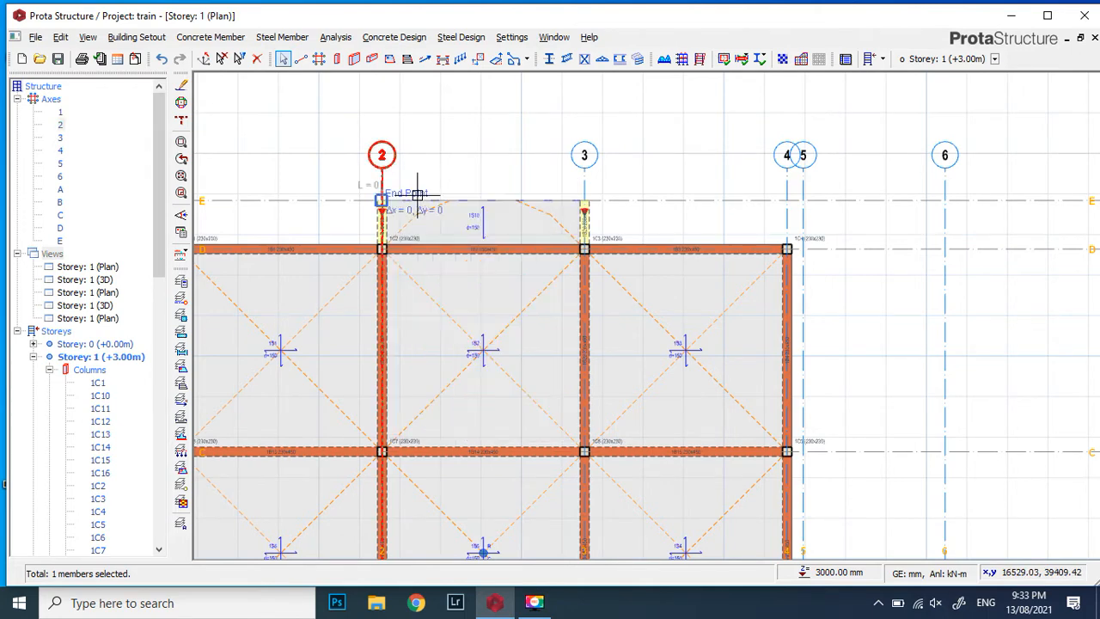
{"action": "left_click", "coordinate": [490, 180]}
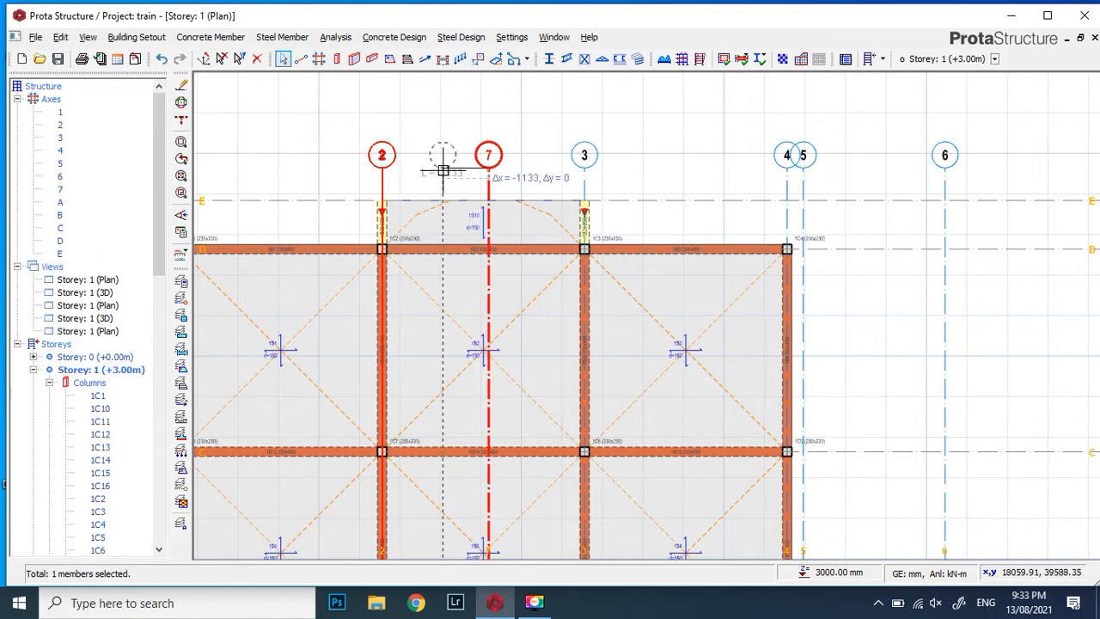
Replace the overhanging slab with two 150 mm thick slabs with 20 mm concrete cover, split along axis 7 between axes 2 and 3
{"action": "left_click", "coordinate": [445, 202]}
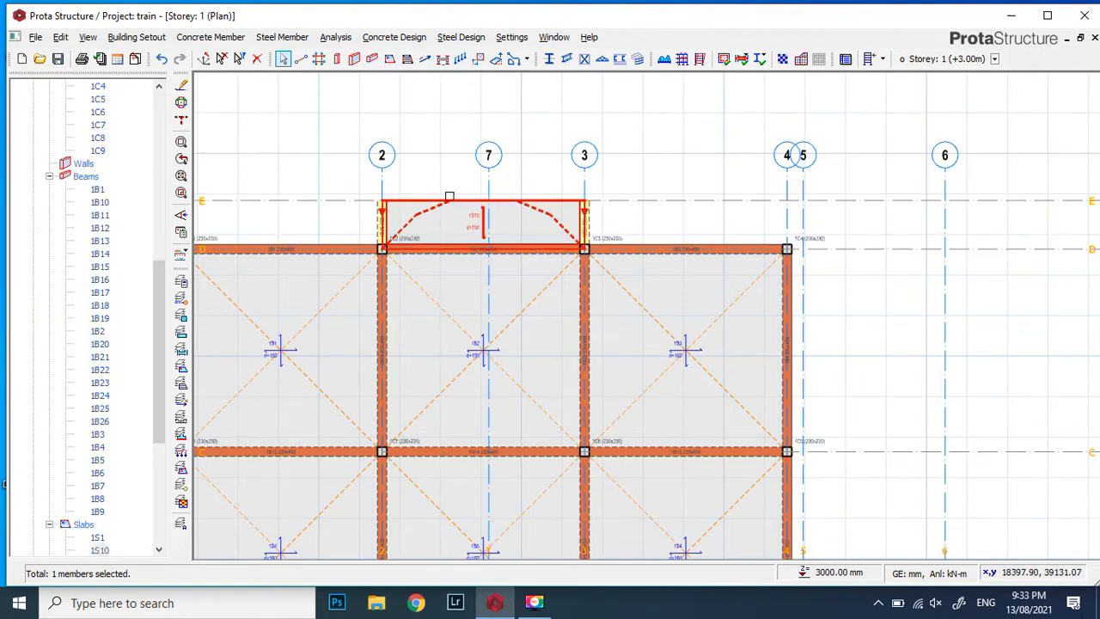
{"action": "key", "text": "Delete"}
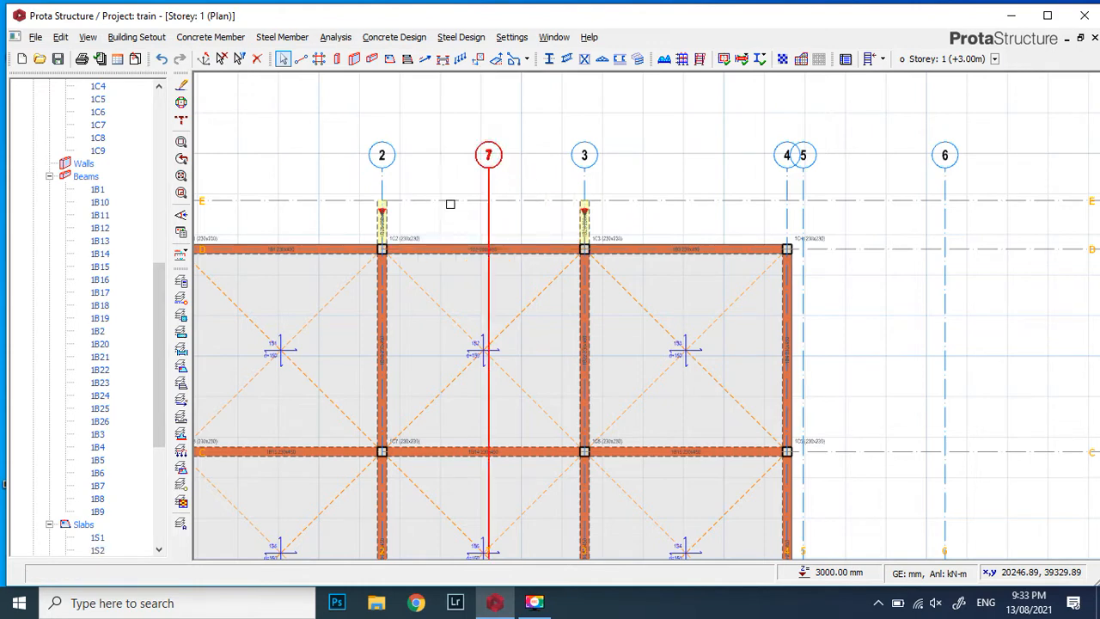
{"action": "left_click", "coordinate": [394, 63]}
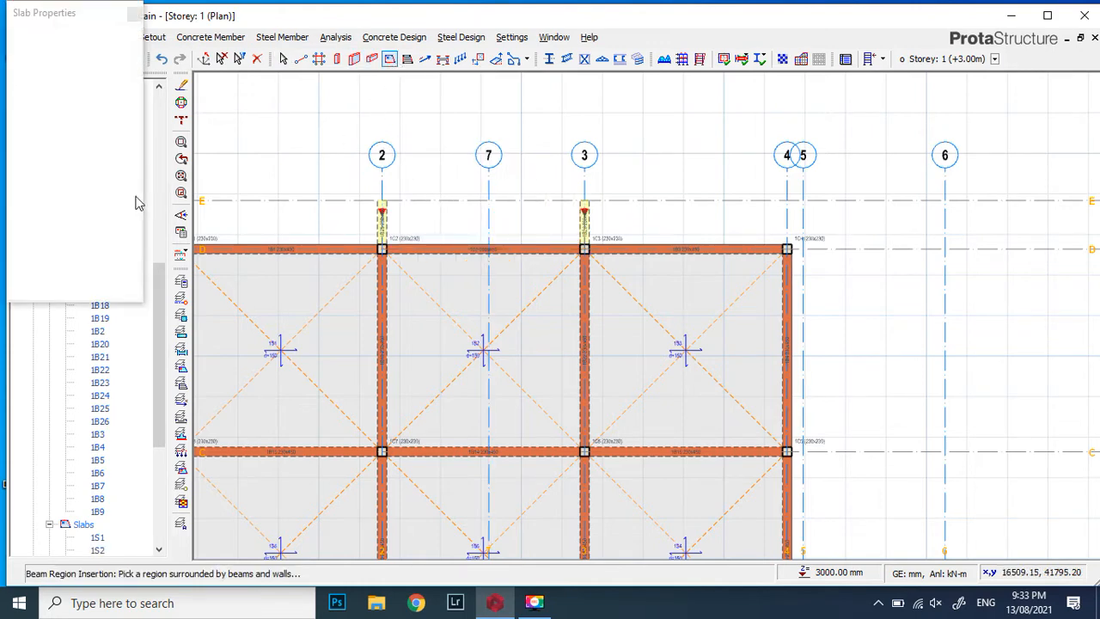
{"action": "left_click", "coordinate": [443, 217]}
{"action": "left_click", "coordinate": [516, 216]}
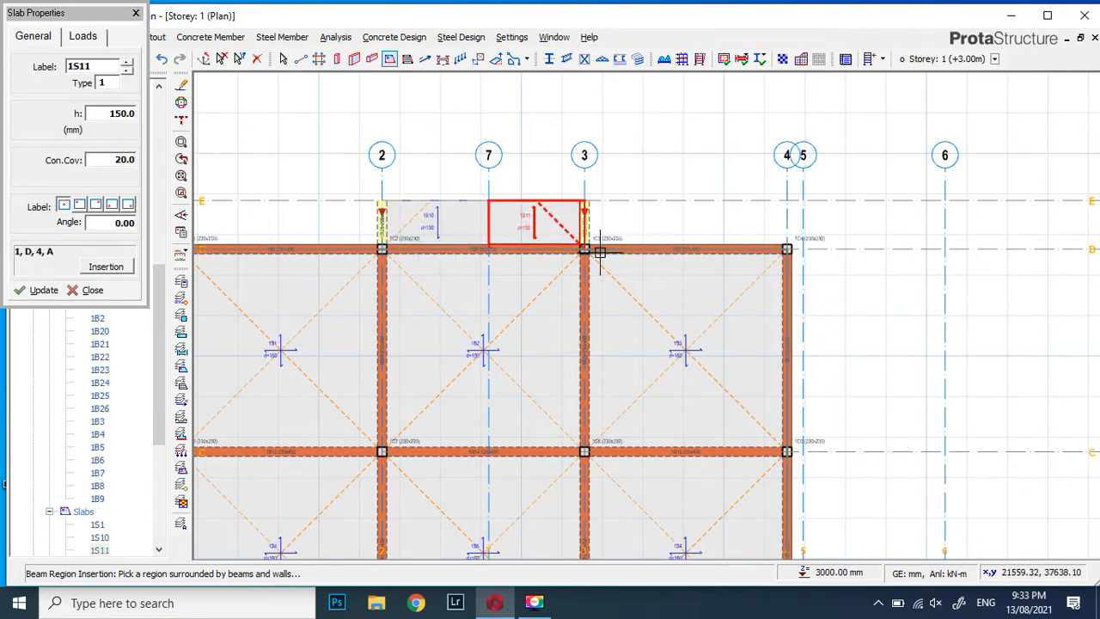
{"action": "left_click", "coordinate": [526, 221]}
Examine the two overhanging slabs on either side of axis 7 and their edges along axes D and E
{"action": "scroll", "coordinate": [528, 222], "scroll_direction": "up", "scroll_amount": 2}
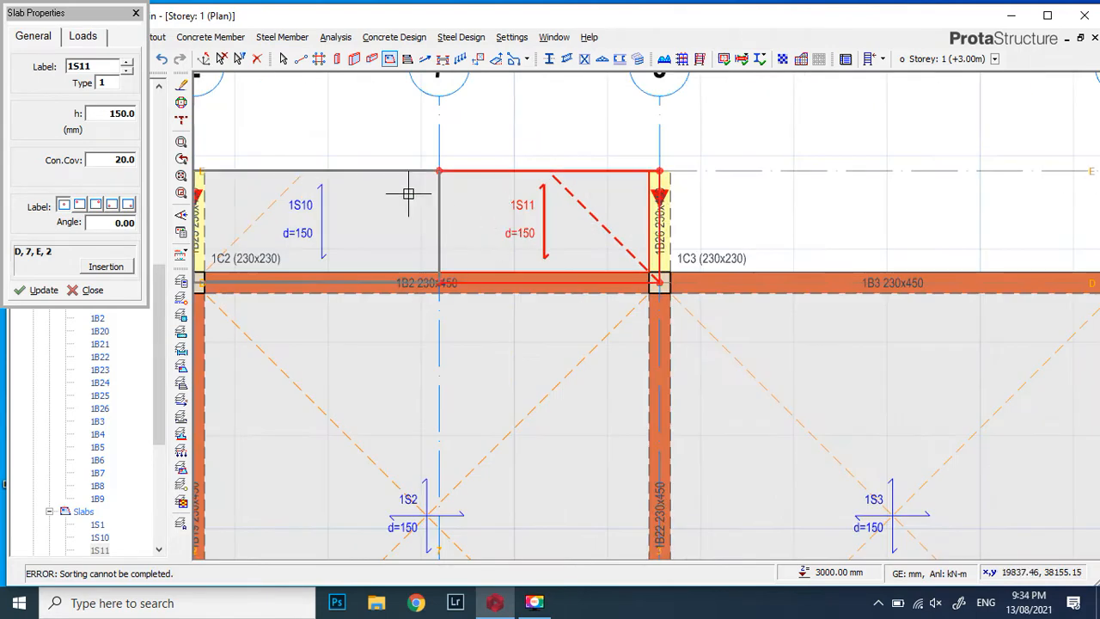
{"action": "scroll", "coordinate": [405, 190], "scroll_direction": "up", "scroll_amount": 1}
{"action": "scroll", "coordinate": [624, 270], "scroll_direction": "down", "scroll_amount": 2}
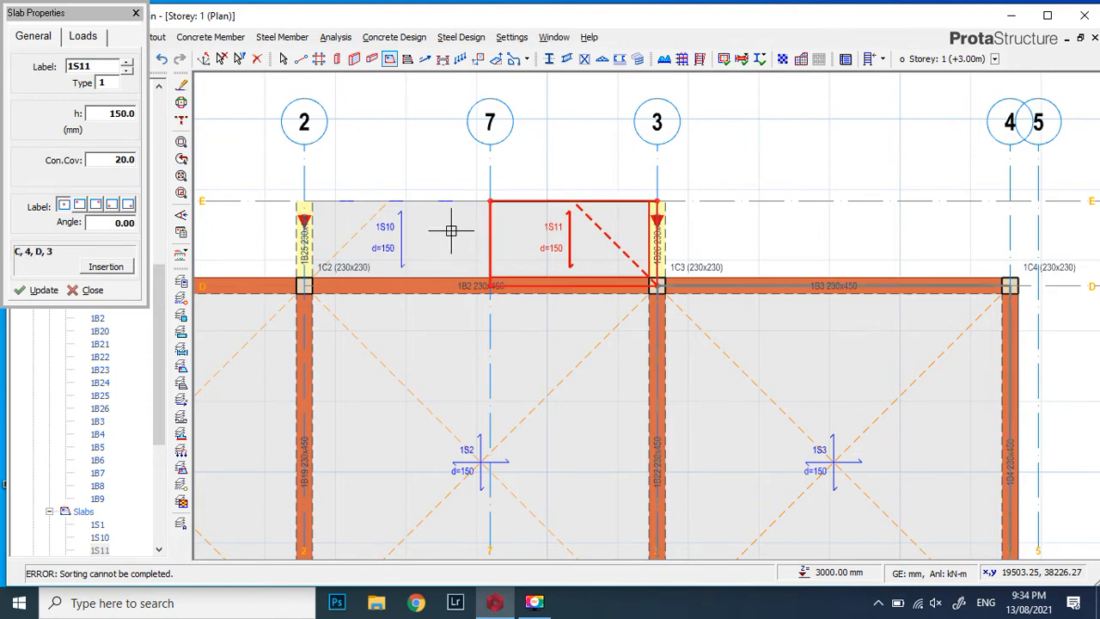
{"action": "scroll", "coordinate": [456, 221], "scroll_direction": "up", "scroll_amount": 4}
{"action": "scroll", "coordinate": [533, 198], "scroll_direction": "down", "scroll_amount": 5}
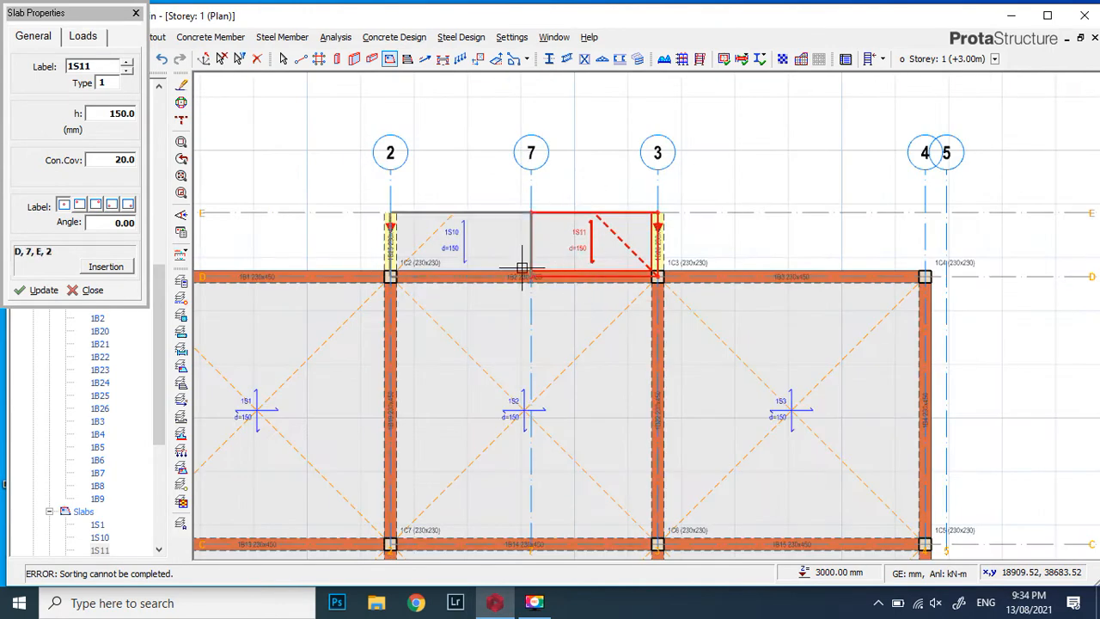
{"action": "scroll", "coordinate": [519, 221], "scroll_direction": "up", "scroll_amount": 3}
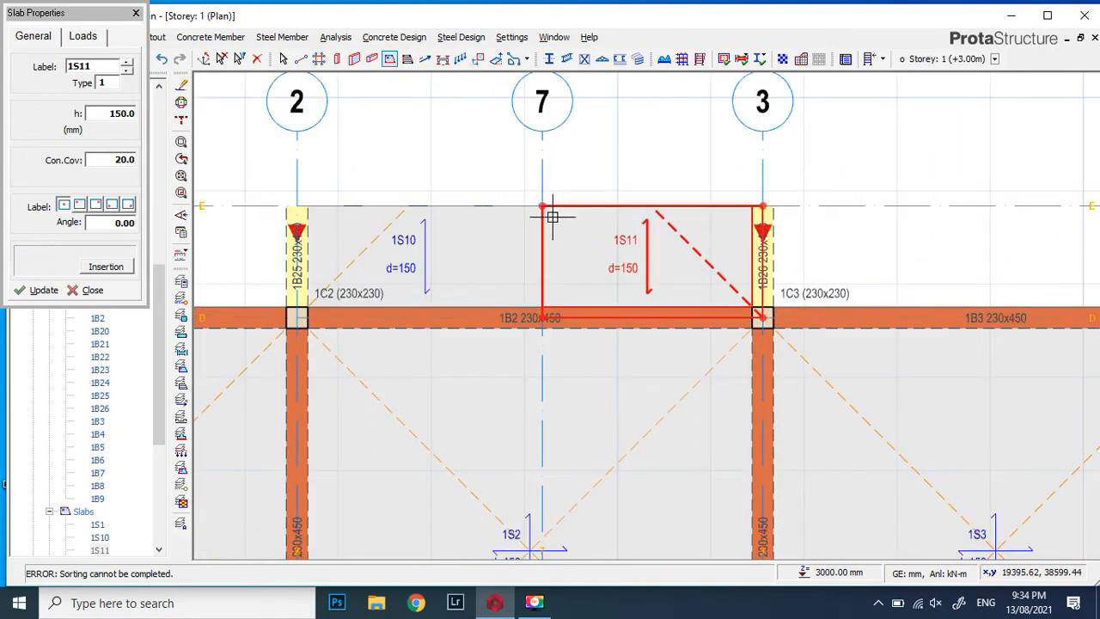
{"action": "scroll", "coordinate": [553, 216], "scroll_direction": "down", "scroll_amount": 3}
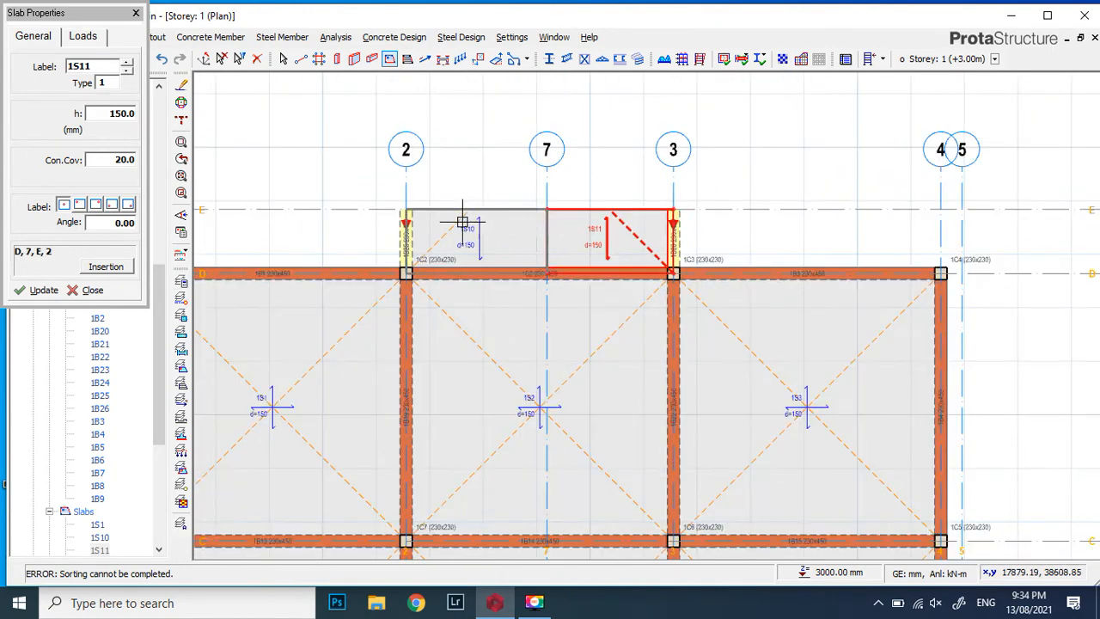
Delete both overhanging slabs on either side of axis 7, leaving the two cantilever beams in place
{"action": "left_click", "coordinate": [135, 14]}
{"action": "left_click", "coordinate": [466, 232]}
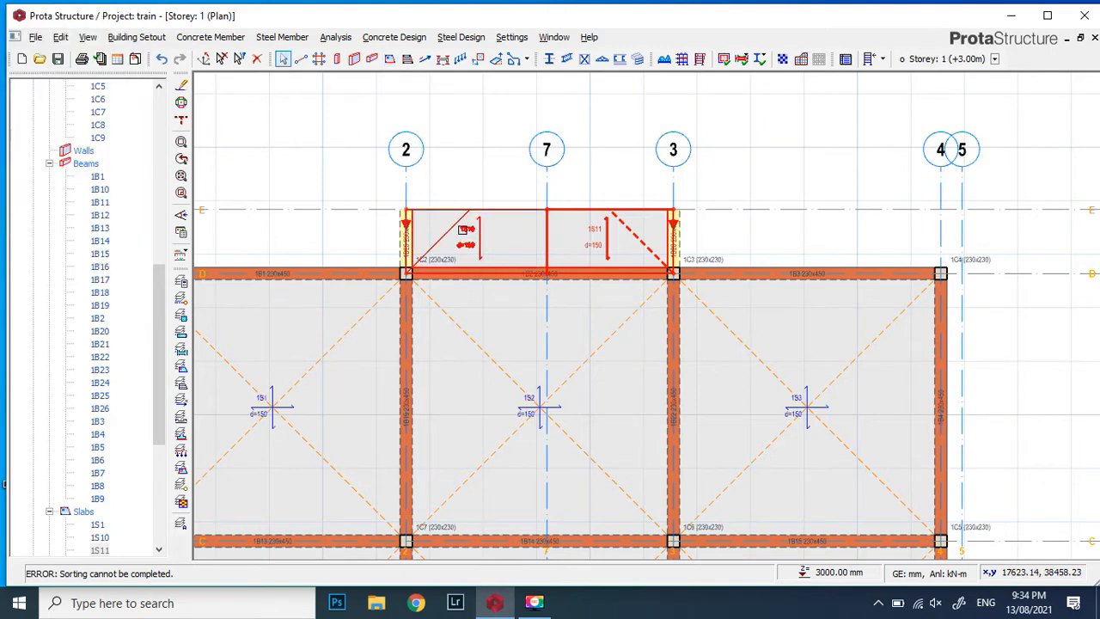
{"action": "left_click", "coordinate": [464, 231]}
{"action": "key", "text": "Delete"}
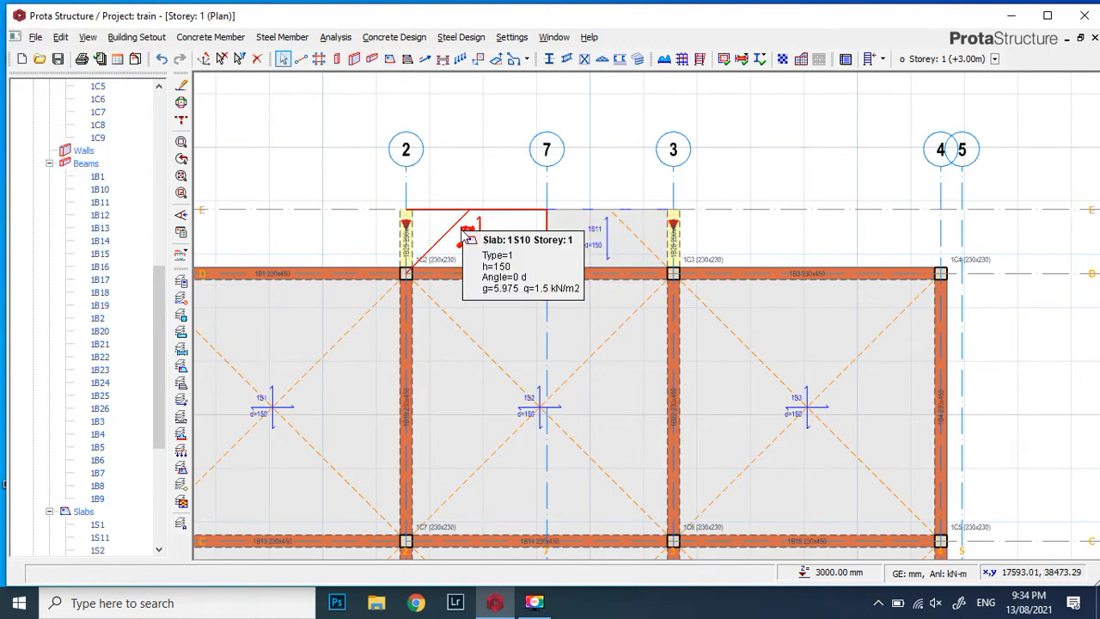
{"action": "left_click", "coordinate": [609, 236]}
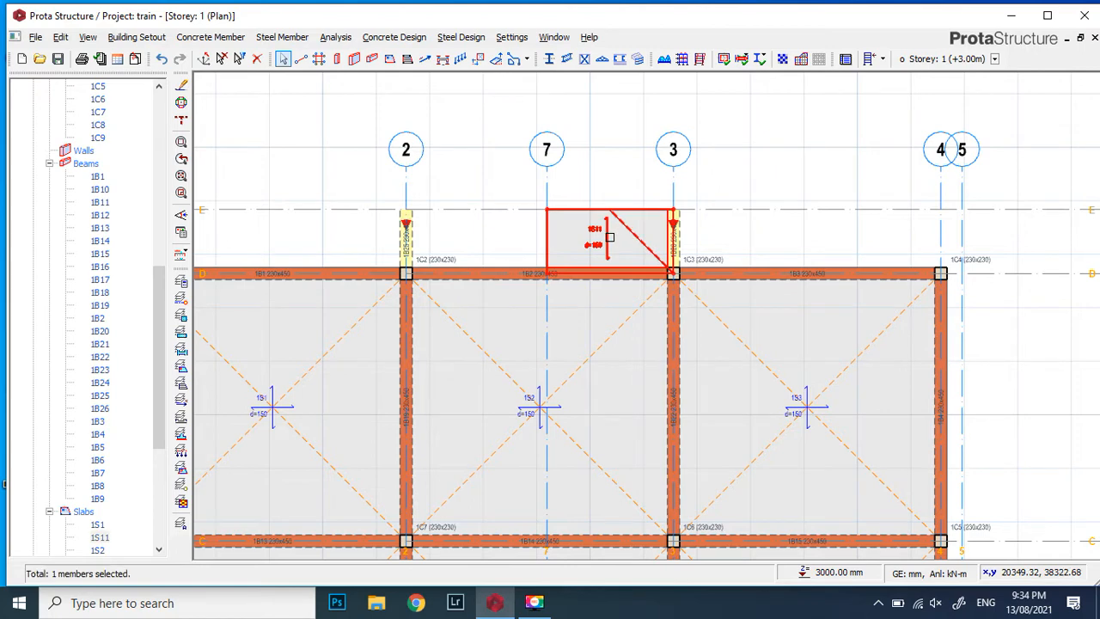
{"action": "key", "text": "Delete"}
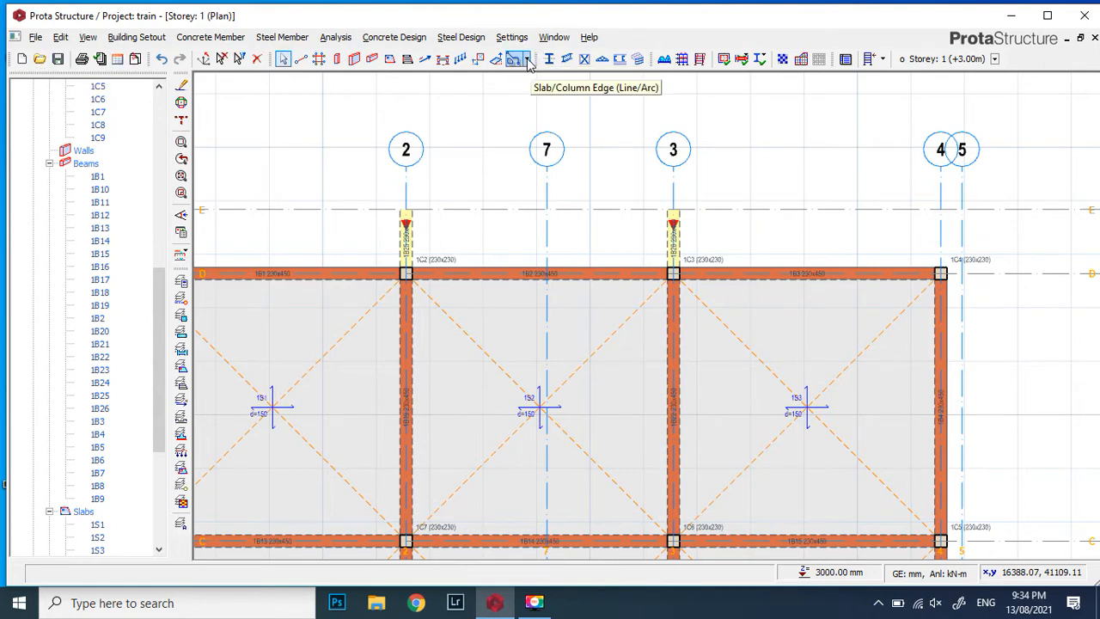
Draw a 5000 by 1200 mm rectangular slab edge from the intersection of axes 2 and E to that of axes 3 and D
{"action": "left_click", "coordinate": [527, 60]}
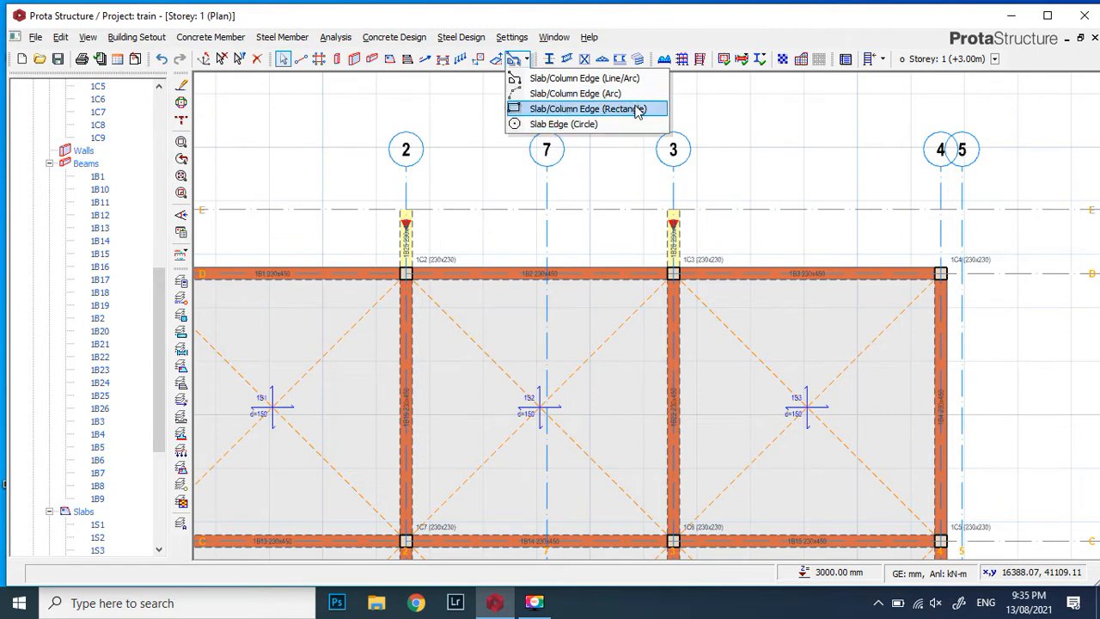
{"action": "left_click", "coordinate": [549, 109]}
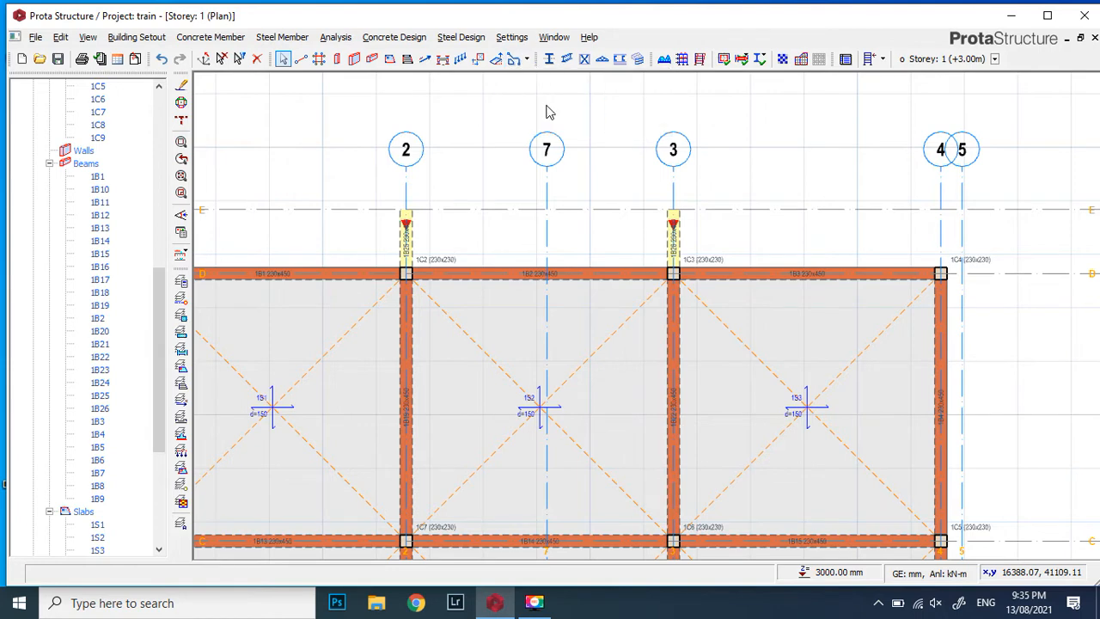
{"action": "scroll", "coordinate": [407, 207], "scroll_direction": "up", "scroll_amount": 2}
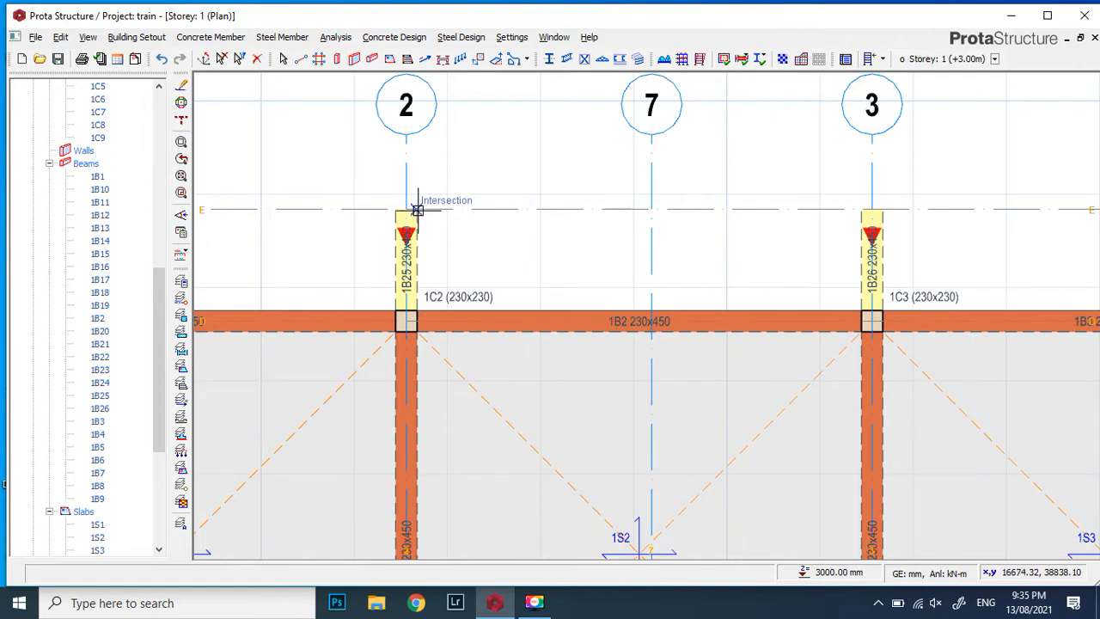
{"action": "scroll", "coordinate": [405, 207], "scroll_direction": "up", "scroll_amount": 1}
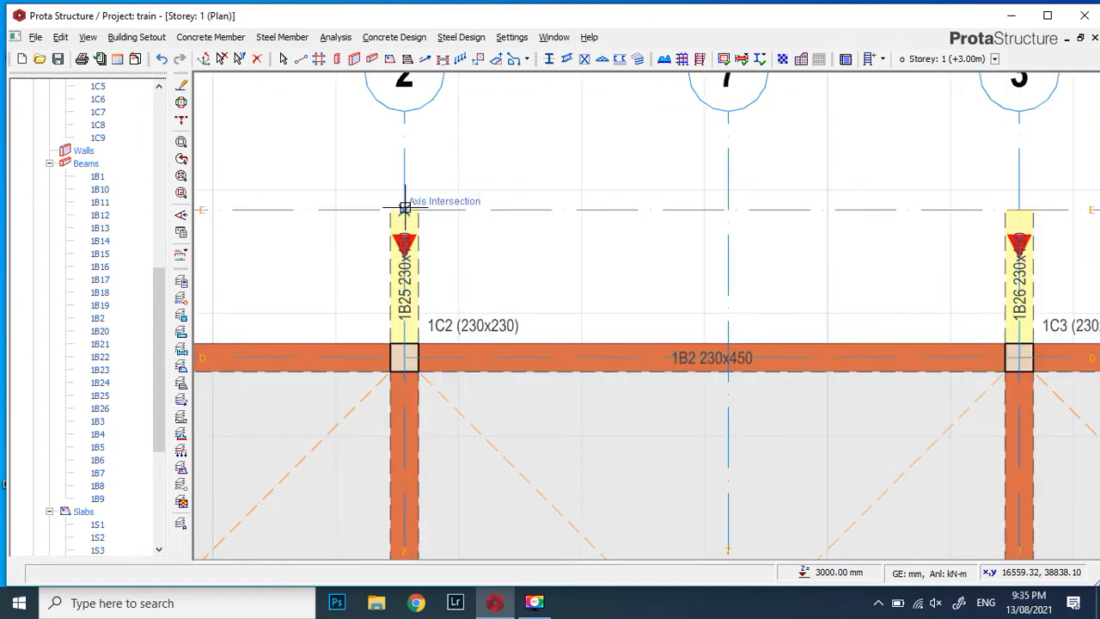
{"action": "left_click", "coordinate": [404, 207]}
{"action": "scroll", "coordinate": [425, 213], "scroll_direction": "down", "scroll_amount": 2}
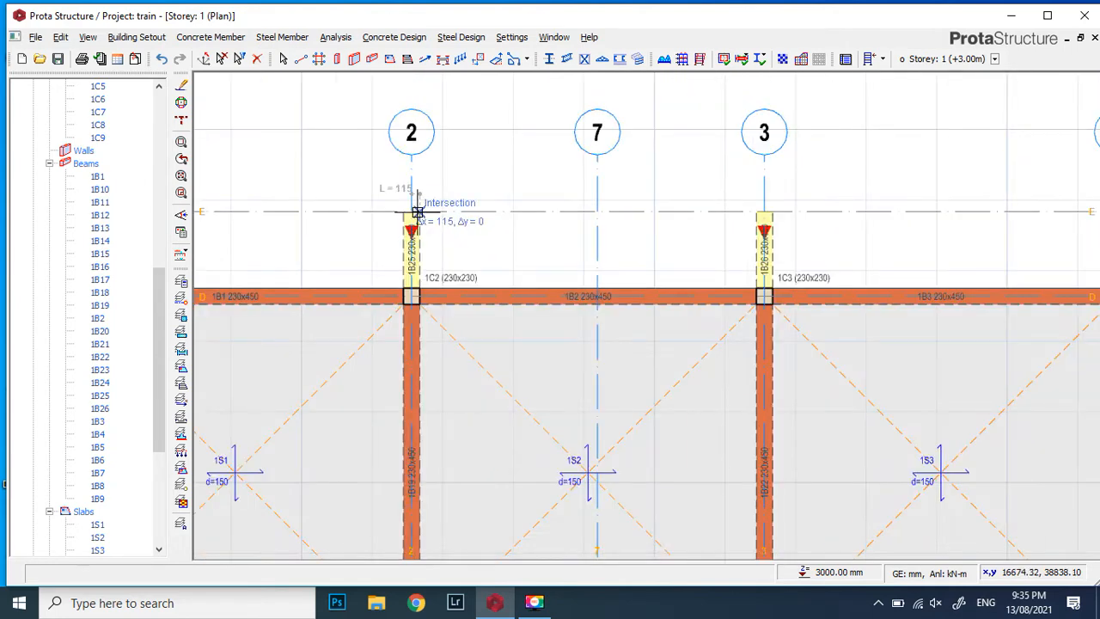
{"action": "scroll", "coordinate": [424, 216], "scroll_direction": "down", "scroll_amount": 1}
{"action": "scroll", "coordinate": [677, 273], "scroll_direction": "up", "scroll_amount": 3}
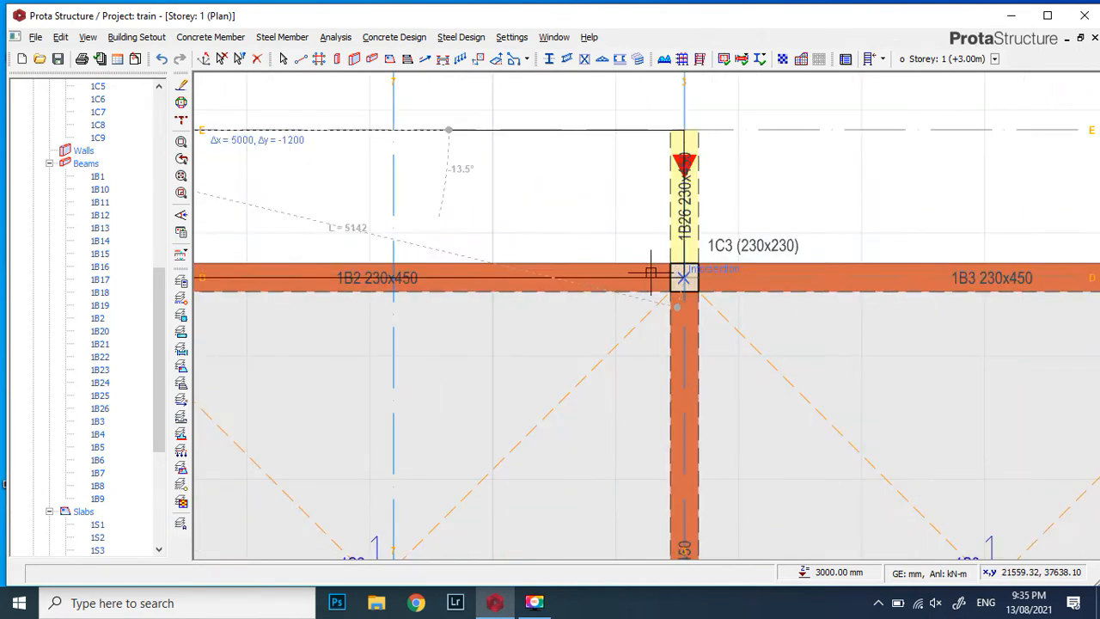
{"action": "left_click", "coordinate": [651, 273]}
{"action": "scroll", "coordinate": [585, 193], "scroll_direction": "down", "scroll_amount": 3}
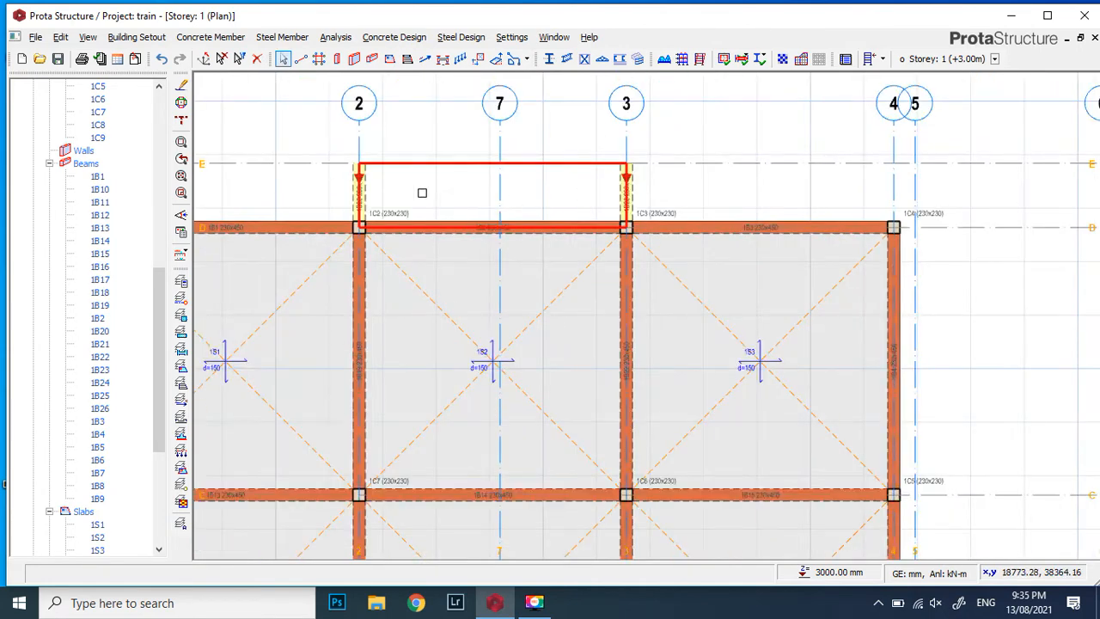
Insert a 150 mm thick slab with 20 mm concrete cover inside the rectangular slab edge between the overhanging beams
{"action": "left_click", "coordinate": [389, 59]}
{"action": "left_click", "coordinate": [439, 194]}
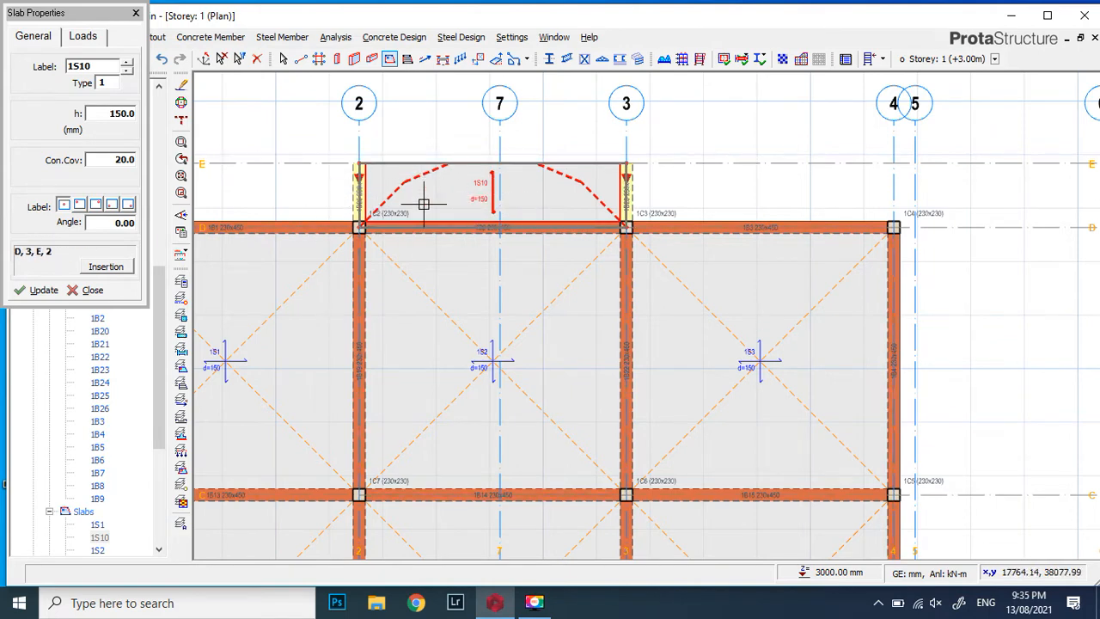
{"action": "scroll", "coordinate": [435, 172], "scroll_direction": "down", "scroll_amount": 2}
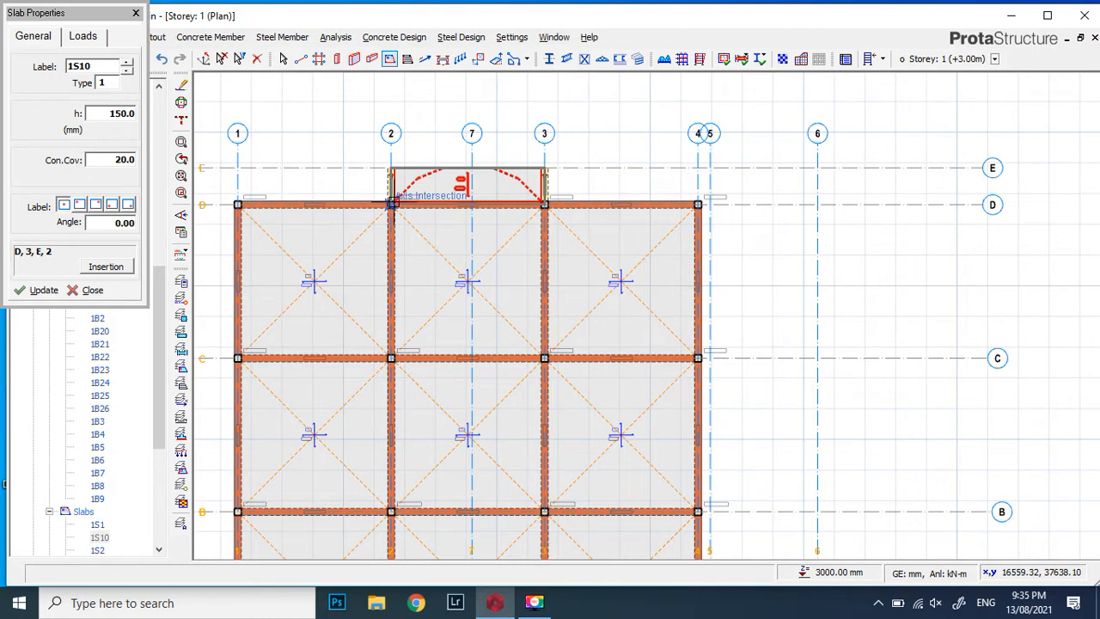
{"action": "key", "text": "Escape"}
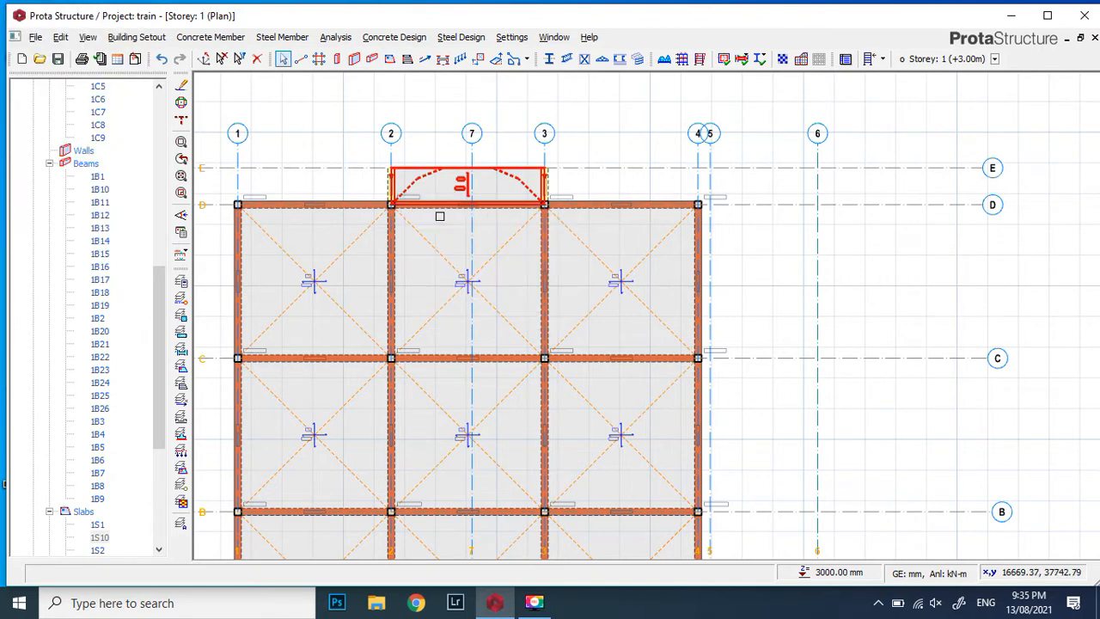
Open a 3D view of the model alongside the Storey 1 plan
{"action": "scroll", "coordinate": [369, 186], "scroll_direction": "up", "scroll_amount": 1}
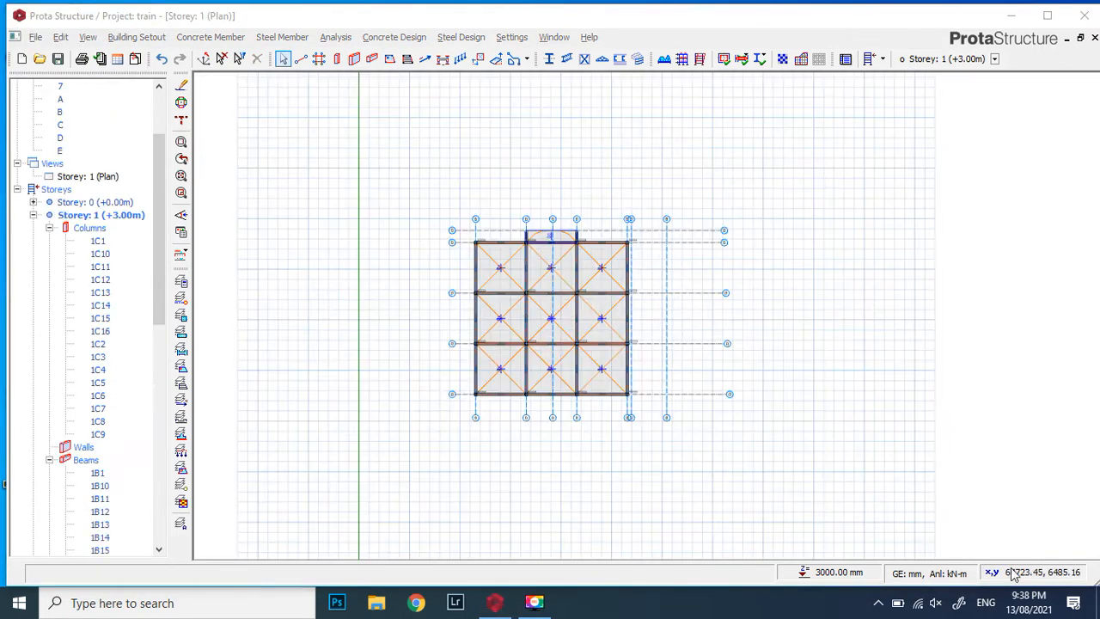
{"action": "scroll", "coordinate": [542, 237], "scroll_direction": "up", "scroll_amount": 6}
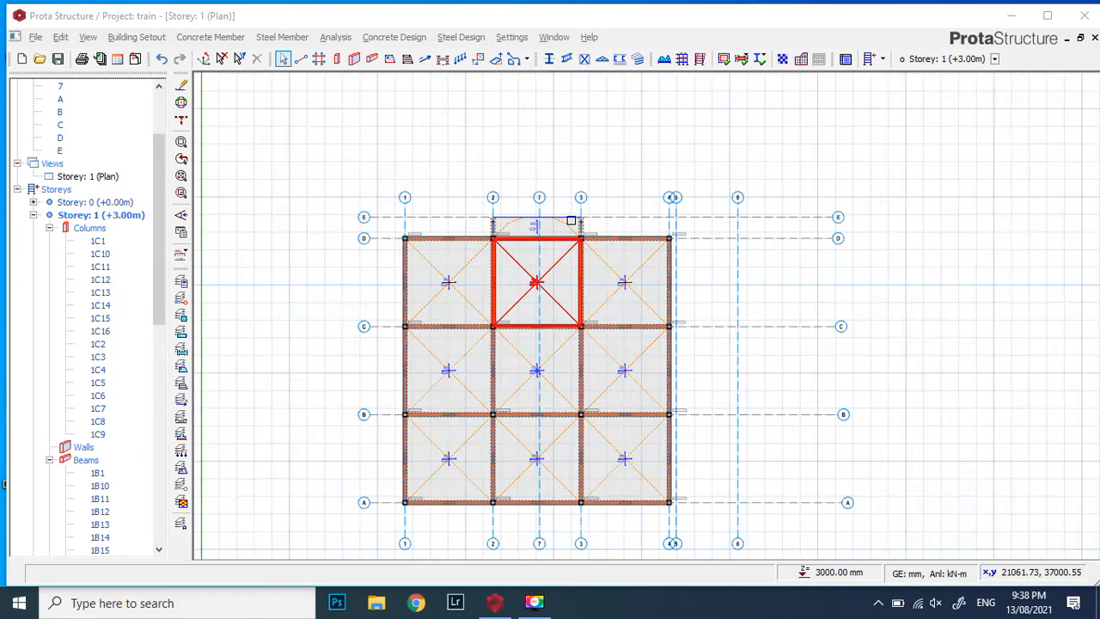
{"action": "scroll", "coordinate": [463, 254], "scroll_direction": "down", "scroll_amount": 5}
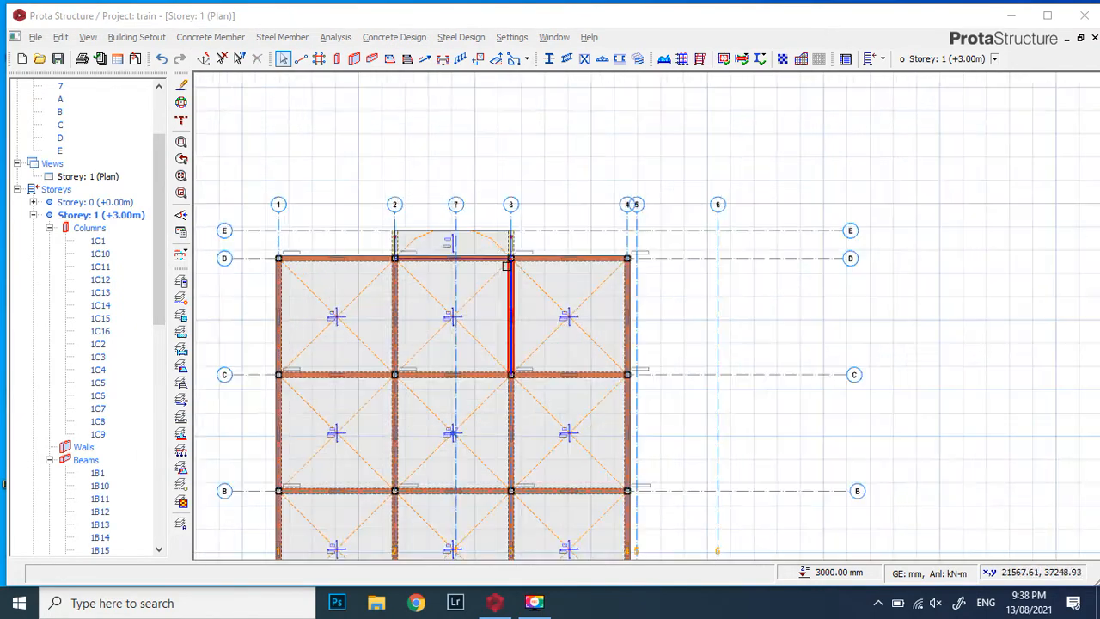
{"action": "scroll", "coordinate": [519, 270], "scroll_direction": "up", "scroll_amount": 3}
{"action": "left_click", "coordinate": [55, 164]}
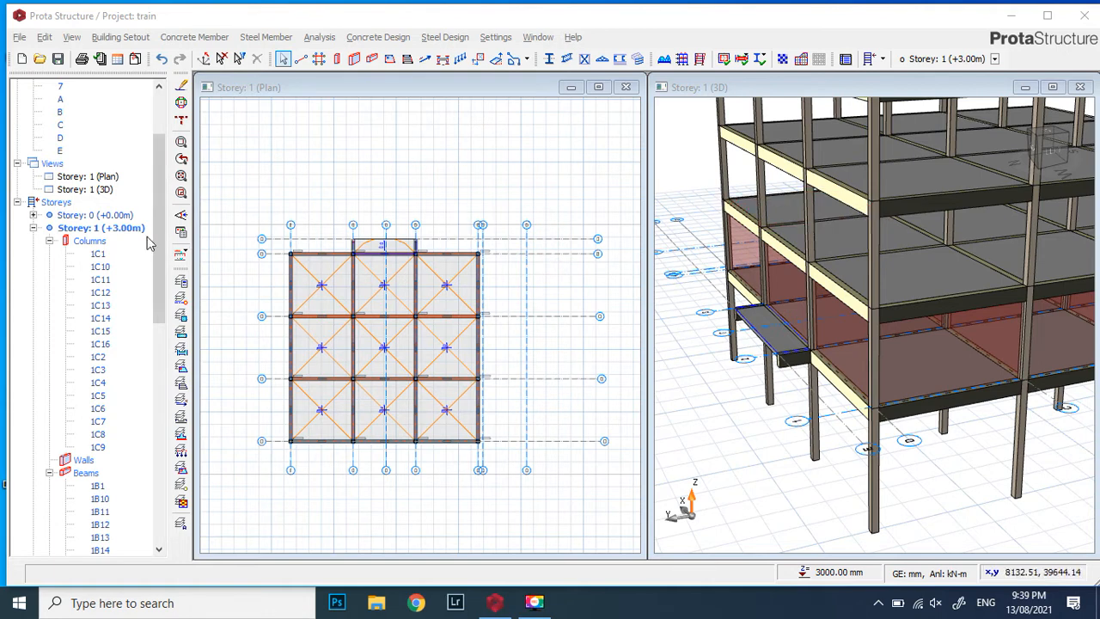
{"action": "left_click", "coordinate": [54, 164]}
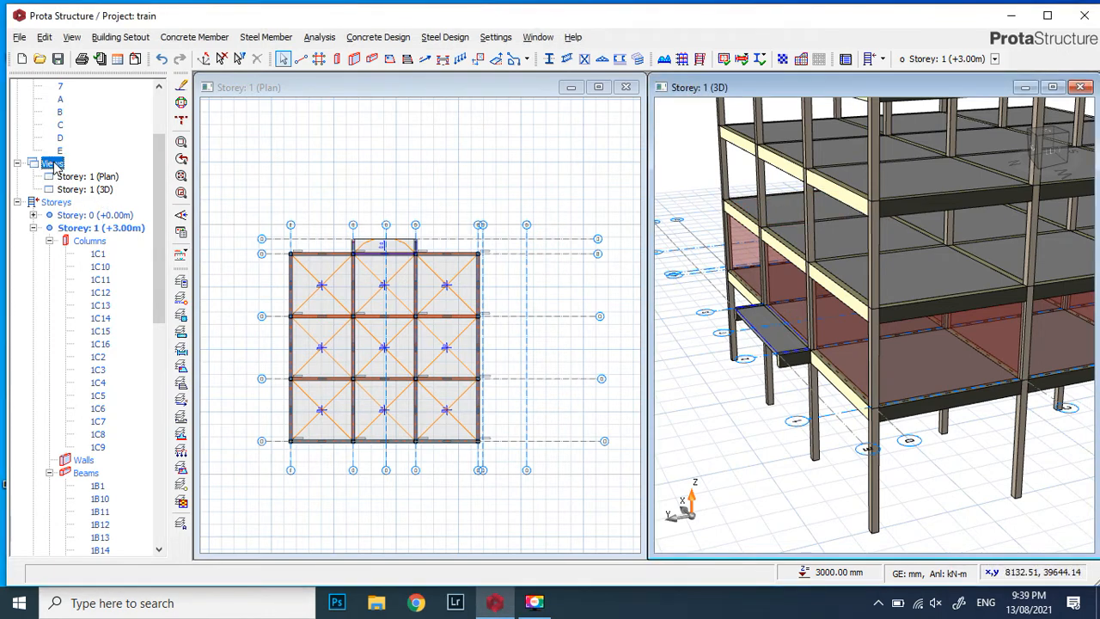
{"action": "right_click", "coordinate": [53, 165]}
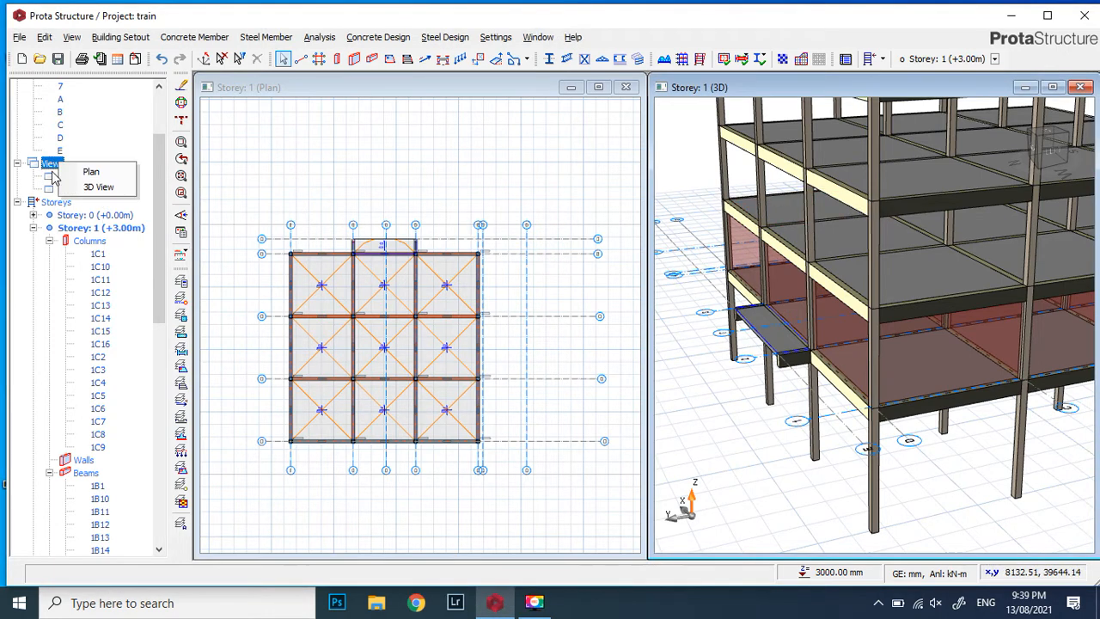
{"action": "left_click", "coordinate": [373, 147]}
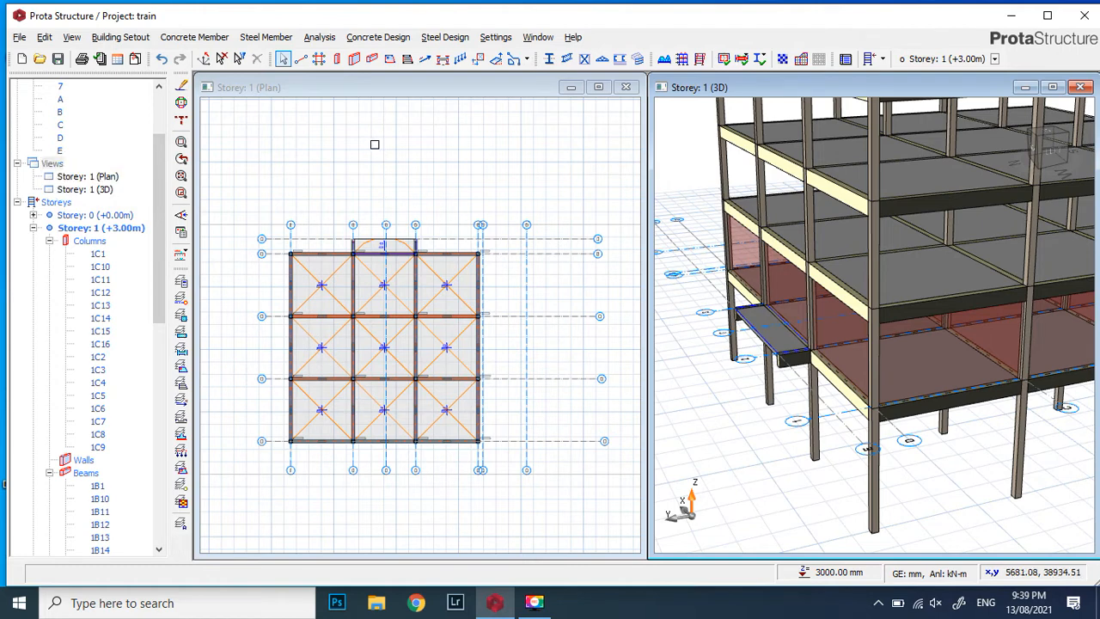
{"action": "left_click", "coordinate": [535, 37]}
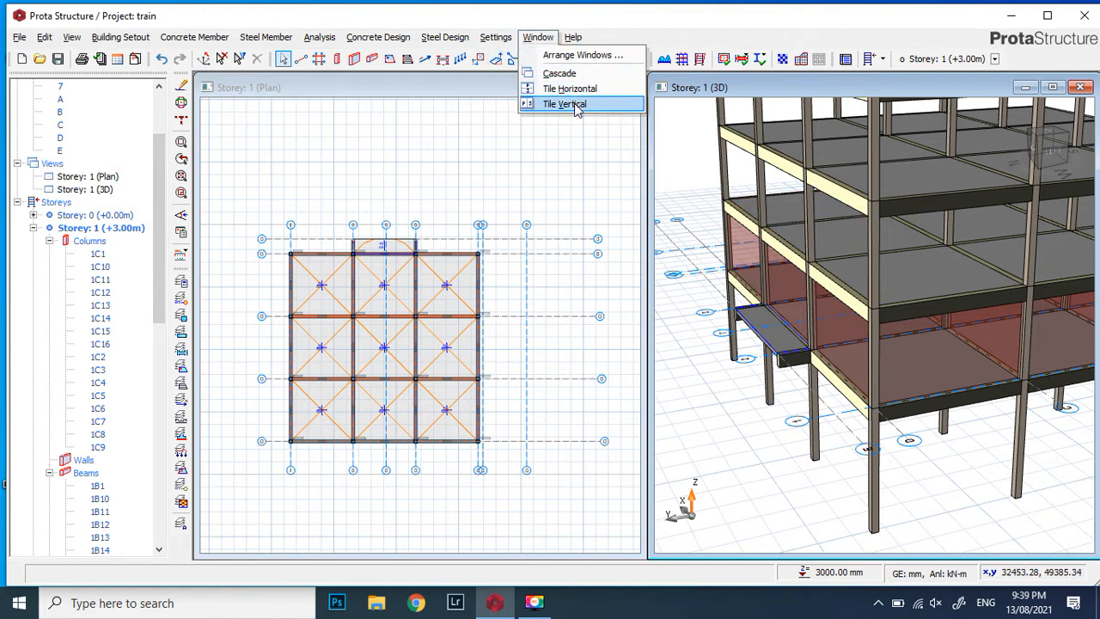
{"action": "left_click", "coordinate": [583, 55]}
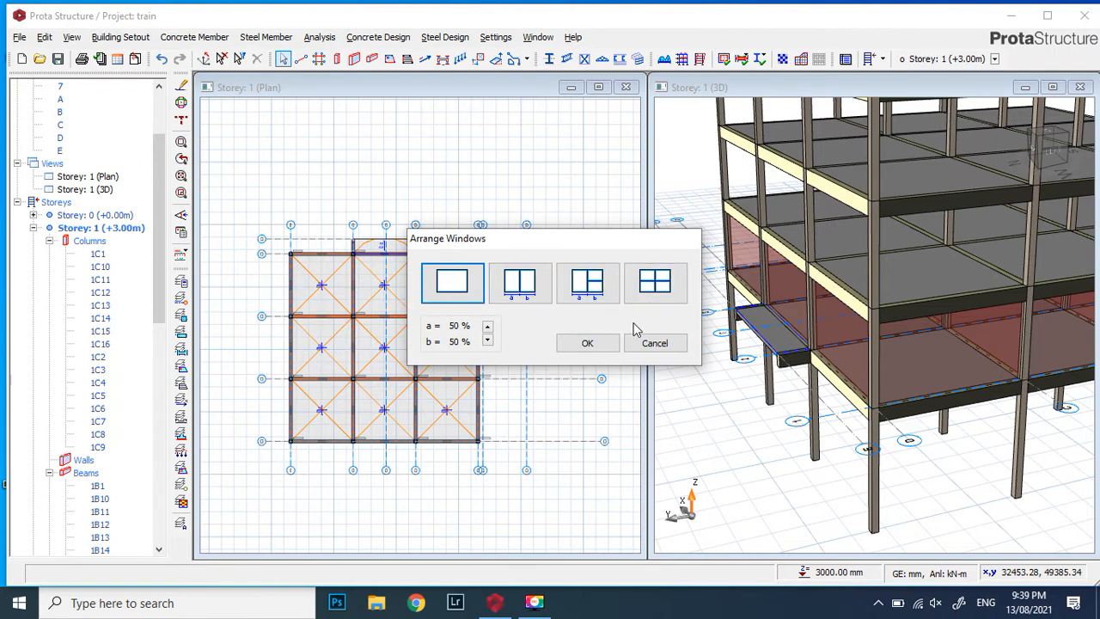
{"action": "left_click", "coordinate": [653, 343]}
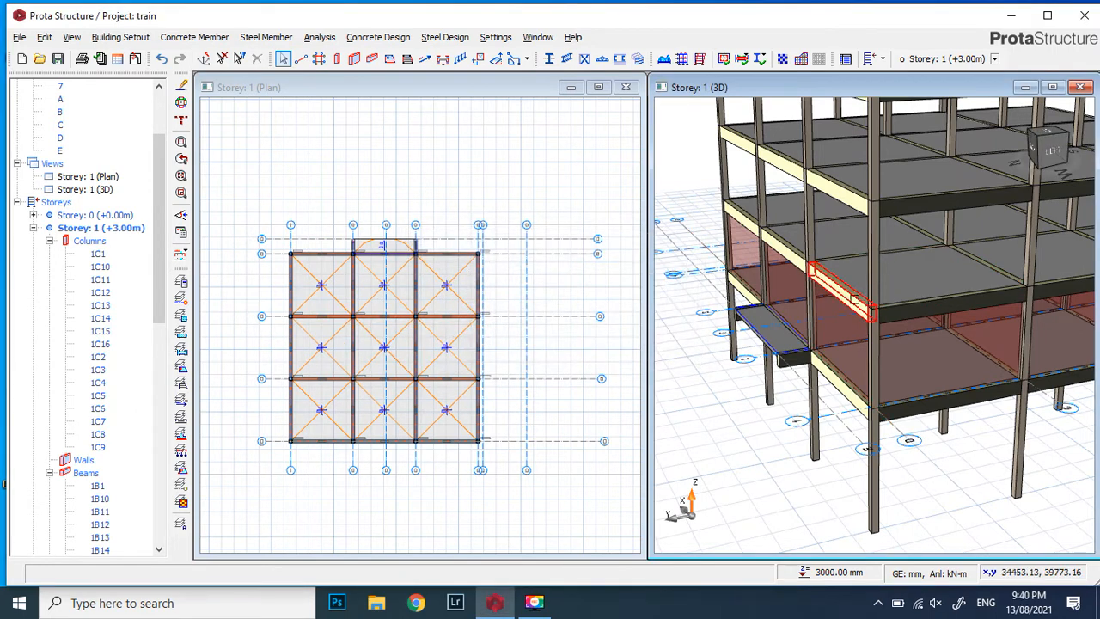
Delete the overhanging beam on axis 3 between axes D and E on Storey 1
{"action": "scroll", "coordinate": [740, 336], "scroll_direction": "up", "scroll_amount": 2}
{"action": "scroll", "coordinate": [802, 339], "scroll_direction": "up", "scroll_amount": 5}
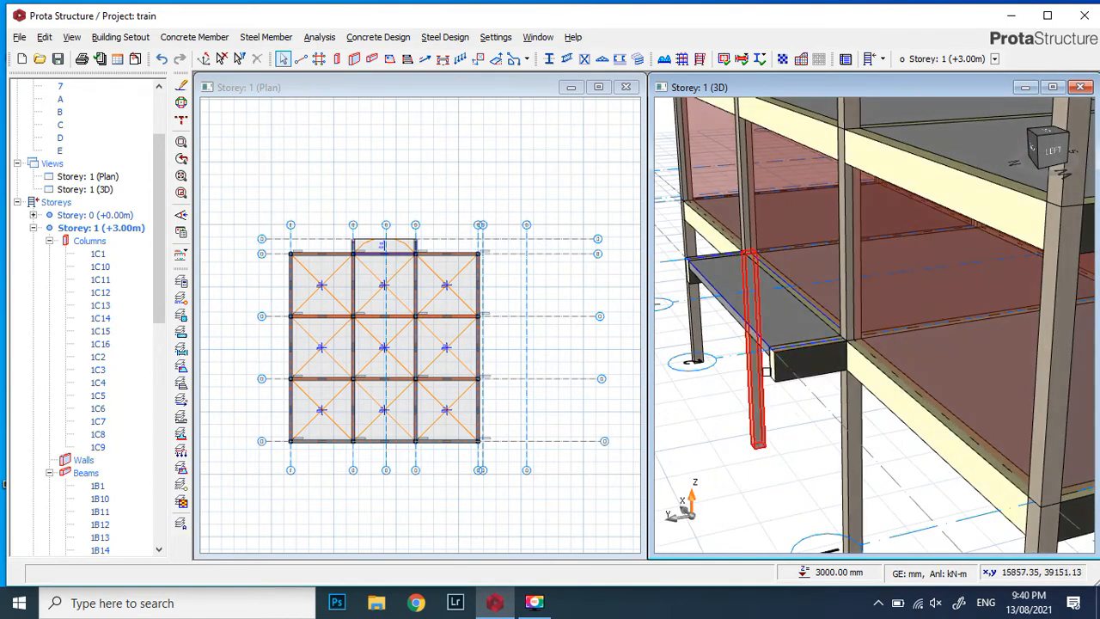
{"action": "left_click", "coordinate": [391, 253]}
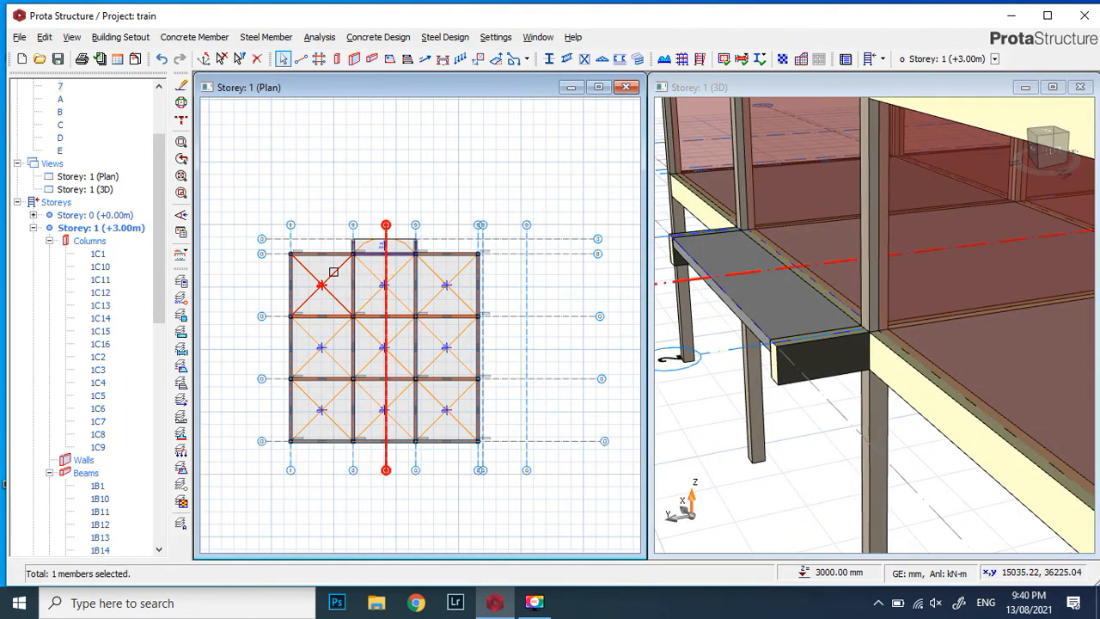
{"action": "scroll", "coordinate": [435, 245], "scroll_direction": "up", "scroll_amount": 3}
{"action": "scroll", "coordinate": [443, 234], "scroll_direction": "up", "scroll_amount": 4}
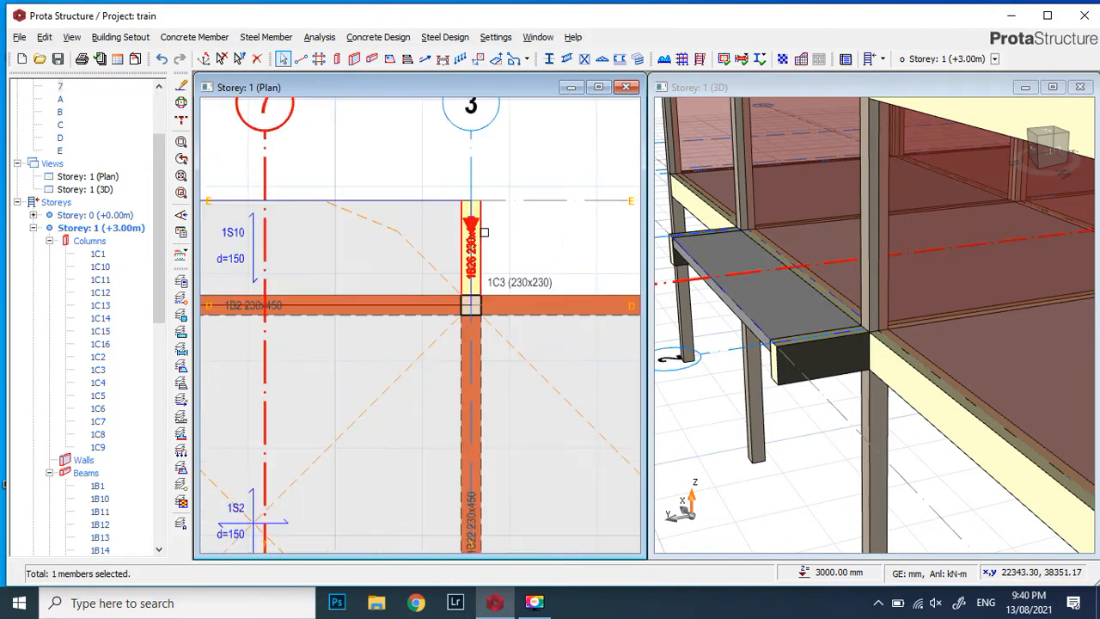
{"action": "left_click", "coordinate": [485, 227]}
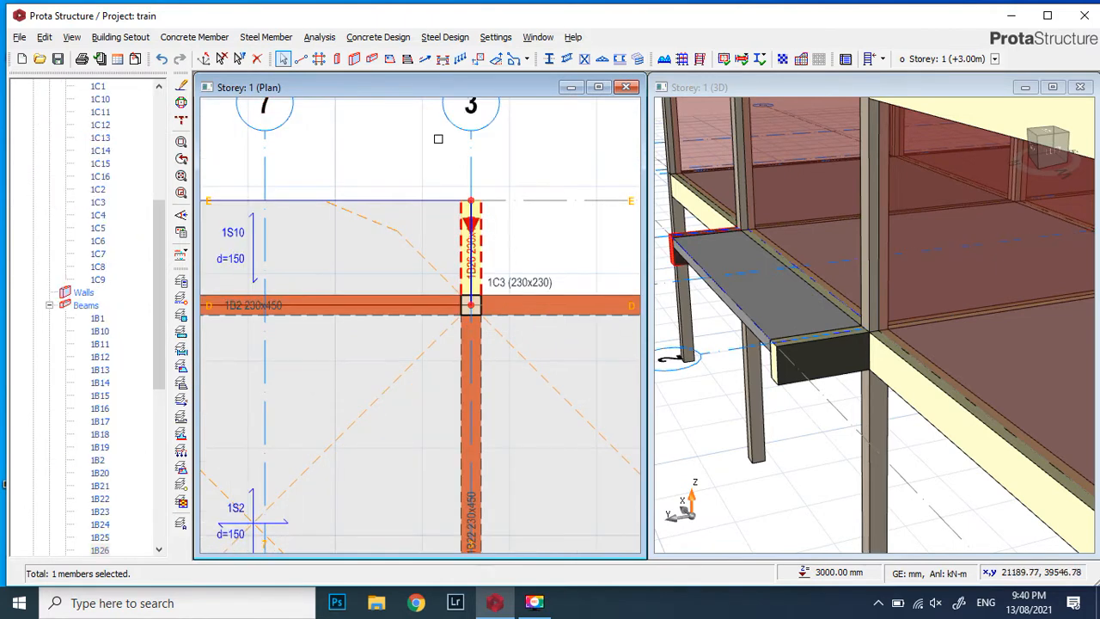
{"action": "key", "text": "Delete"}
Delete the overhanging beam on axis 2 between axes D and E, and view the slab without its beams in 3D
{"action": "scroll", "coordinate": [472, 249], "scroll_direction": "down", "scroll_amount": 4}
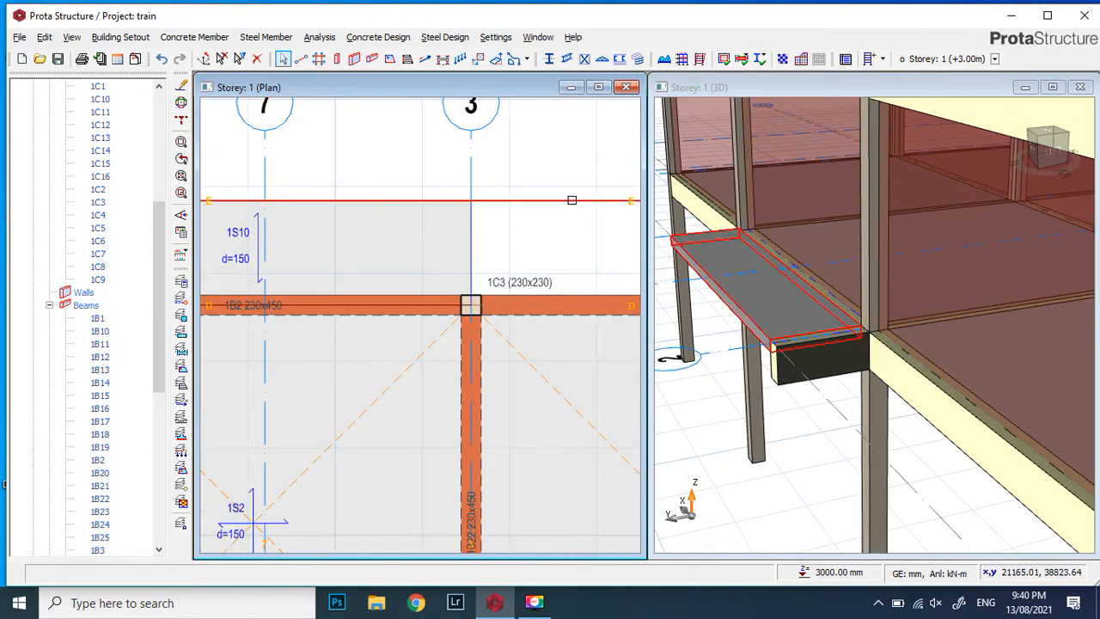
{"action": "scroll", "coordinate": [330, 249], "scroll_direction": "up", "scroll_amount": 4}
{"action": "scroll", "coordinate": [329, 250], "scroll_direction": "up", "scroll_amount": 1}
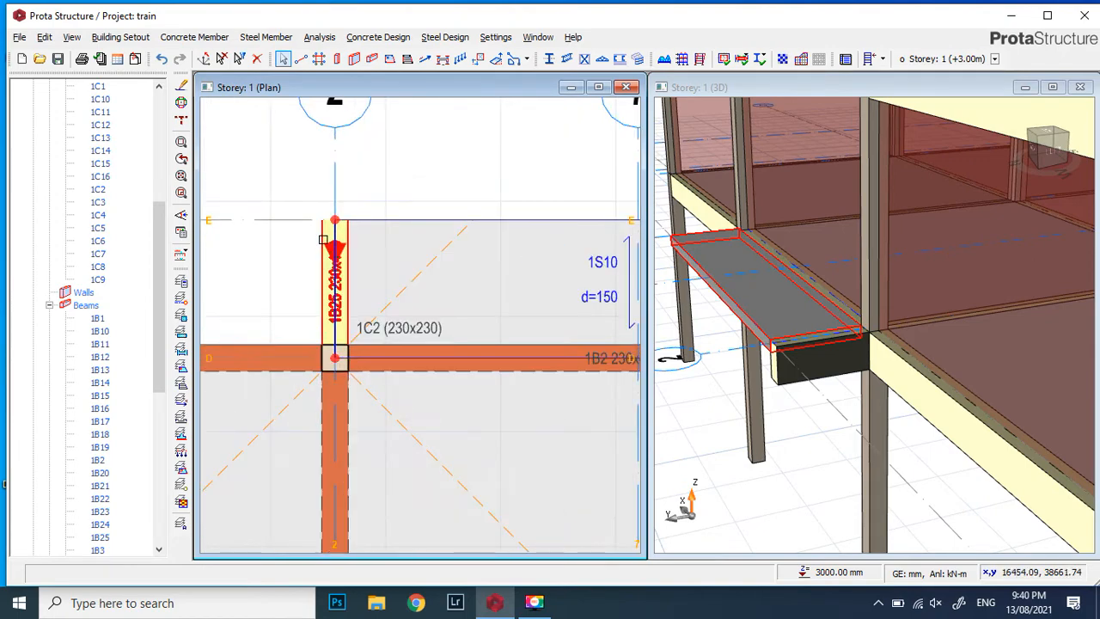
{"action": "left_click", "coordinate": [349, 265]}
{"action": "key", "text": "Delete"}
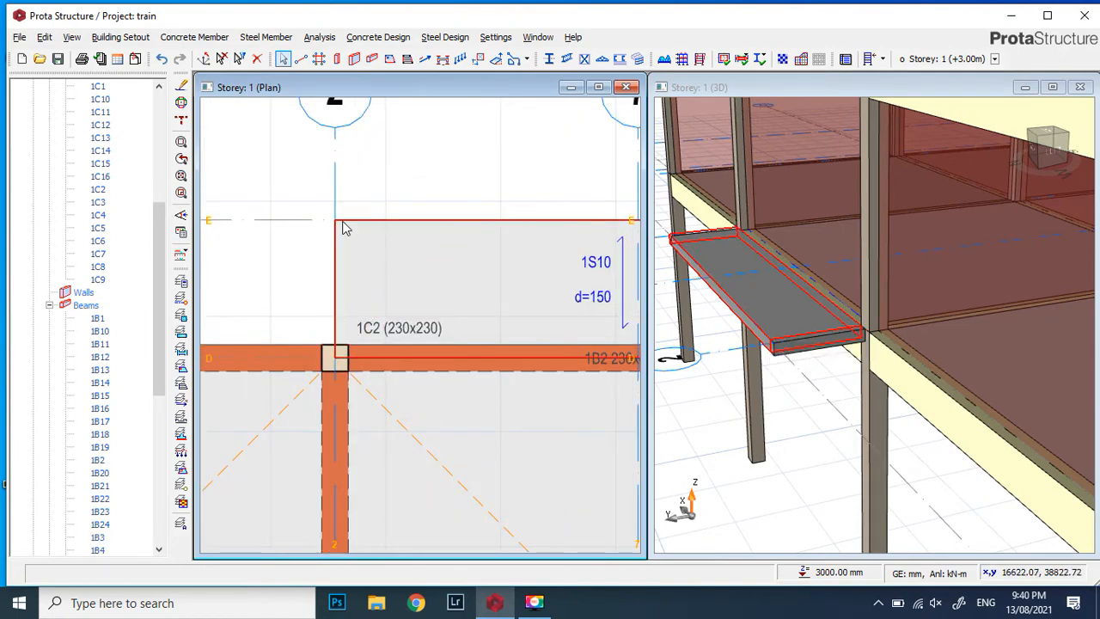
{"action": "scroll", "coordinate": [339, 246], "scroll_direction": "down", "scroll_amount": 4}
{"action": "scroll", "coordinate": [386, 255], "scroll_direction": "up", "scroll_amount": 1}
{"action": "scroll", "coordinate": [407, 256], "scroll_direction": "down", "scroll_amount": 2}
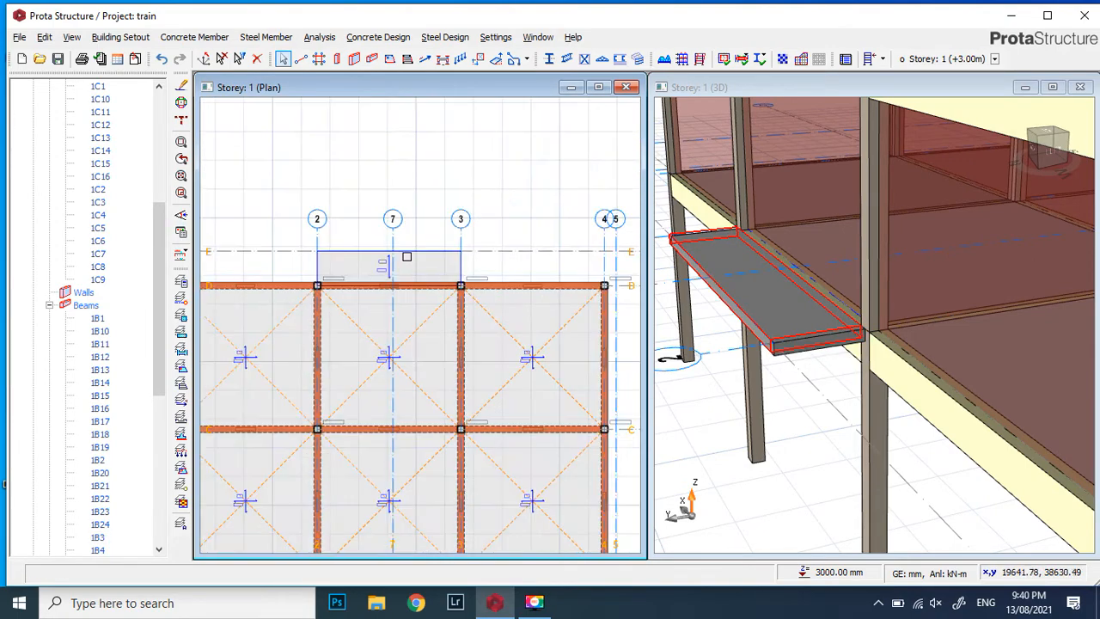
{"action": "middle_click_drag", "start_coordinate": [851, 327], "coordinate": [912, 292]}
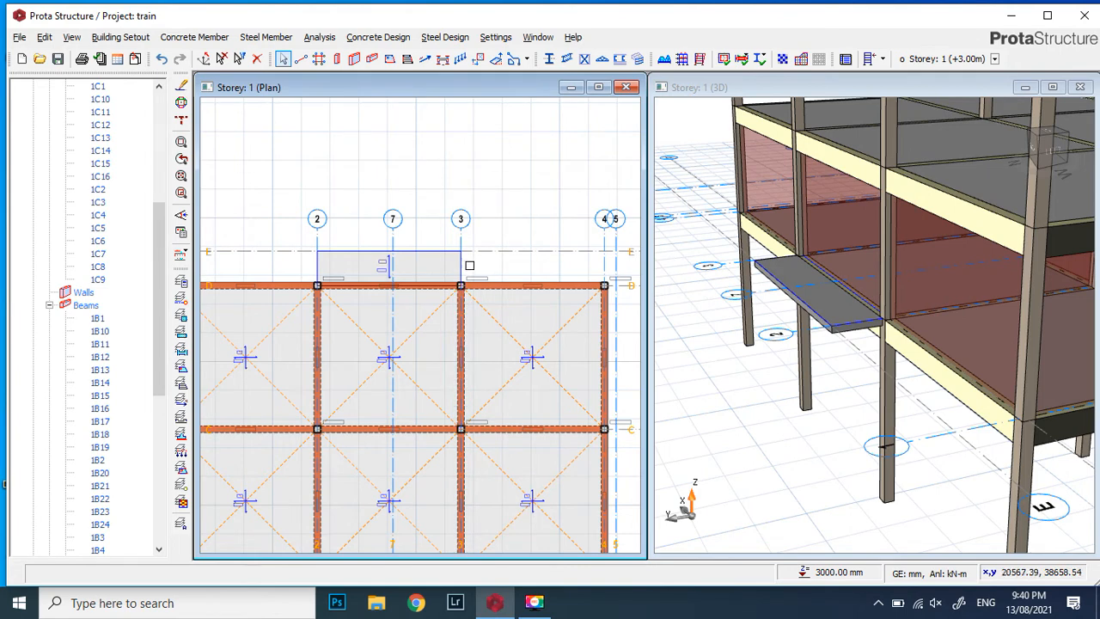
Insert a 230 by 450 mm beam on axis 3 from axis D to axis E, using the properties of the adjoining beam on axis 3
{"action": "scroll", "coordinate": [462, 286], "scroll_direction": "up", "scroll_amount": 1}
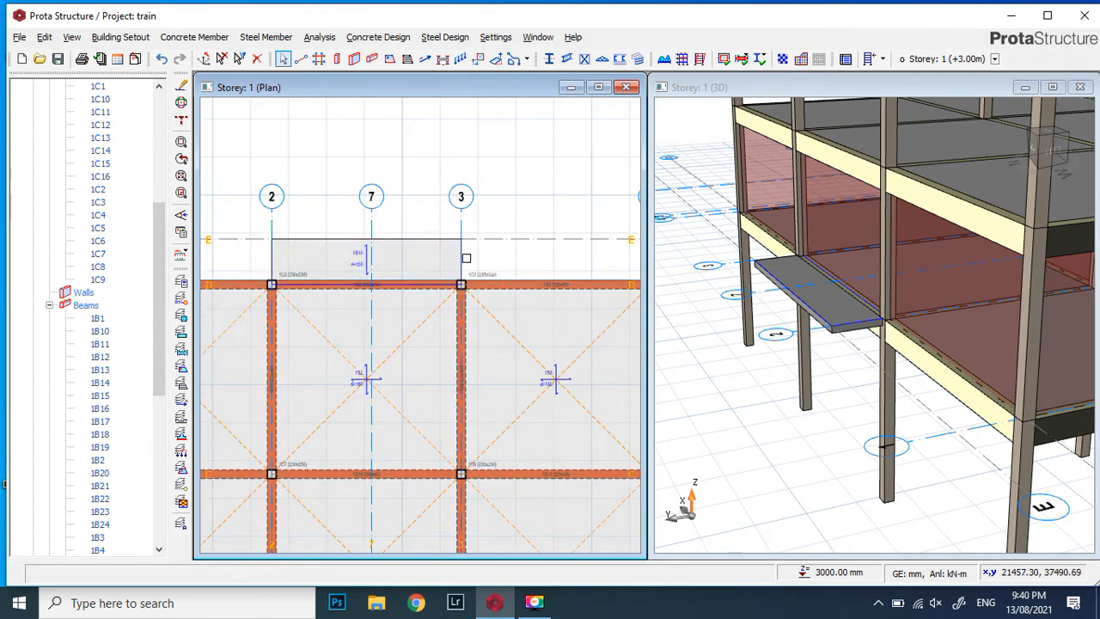
{"action": "scroll", "coordinate": [498, 249], "scroll_direction": "down", "scroll_amount": 1}
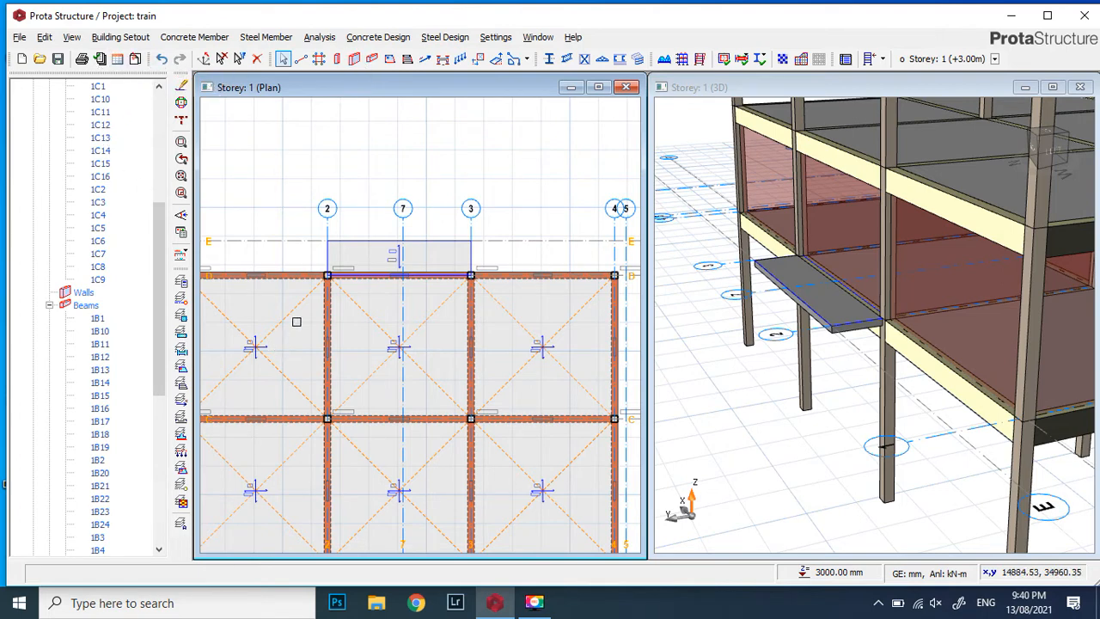
{"action": "scroll", "coordinate": [472, 284], "scroll_direction": "up", "scroll_amount": 2}
{"action": "left_click", "coordinate": [472, 282]}
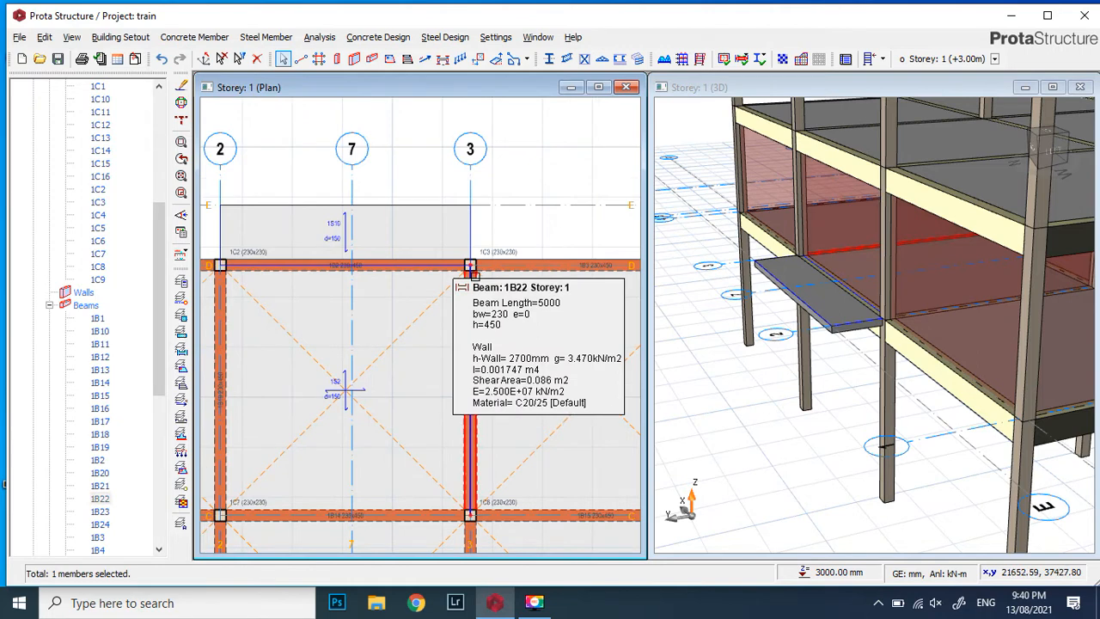
{"action": "right_click", "coordinate": [472, 280]}
{"action": "left_click", "coordinate": [516, 292]}
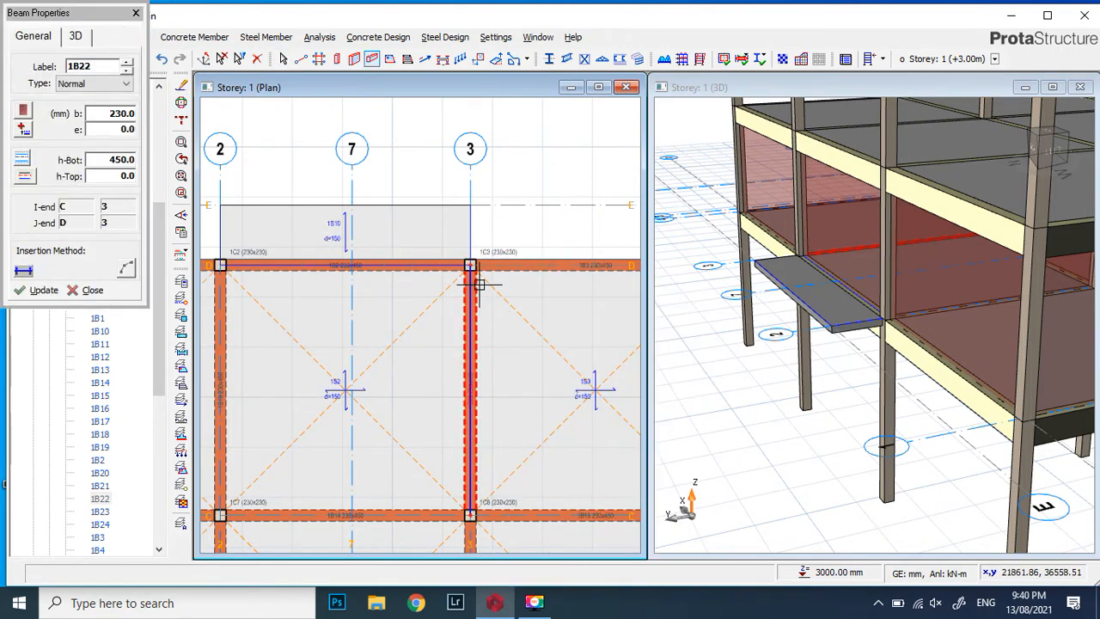
{"action": "left_click", "coordinate": [471, 263]}
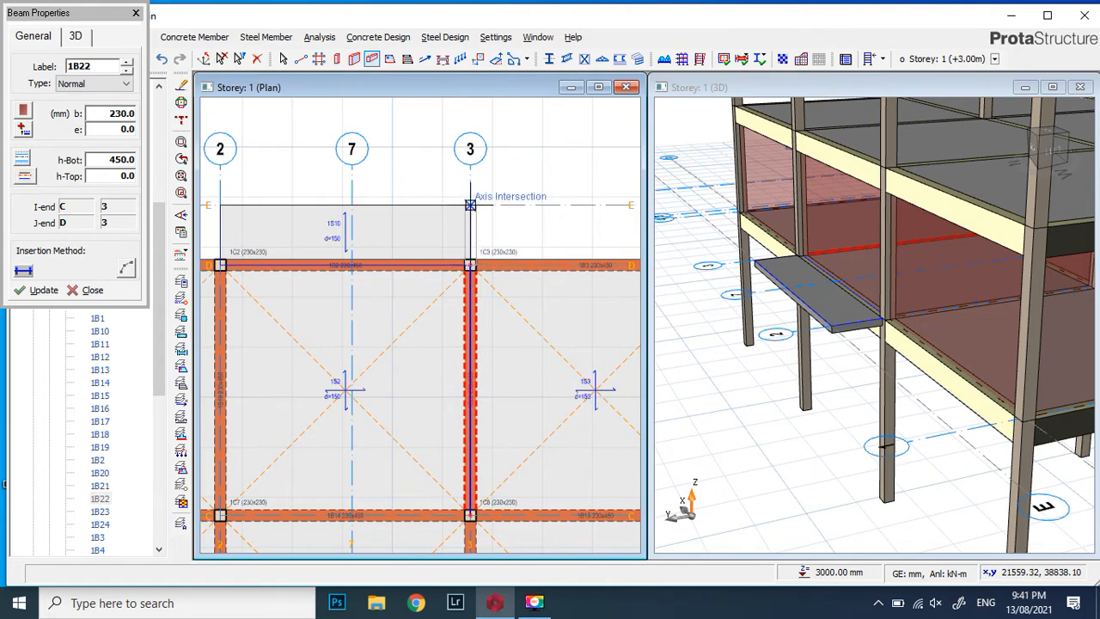
{"action": "left_click", "coordinate": [470, 204]}
Insert a matching 230 by 450 mm beam on axis 2 from axis D to axis E and finish beam insertion
{"action": "scroll", "coordinate": [519, 258], "scroll_direction": "down", "scroll_amount": 1}
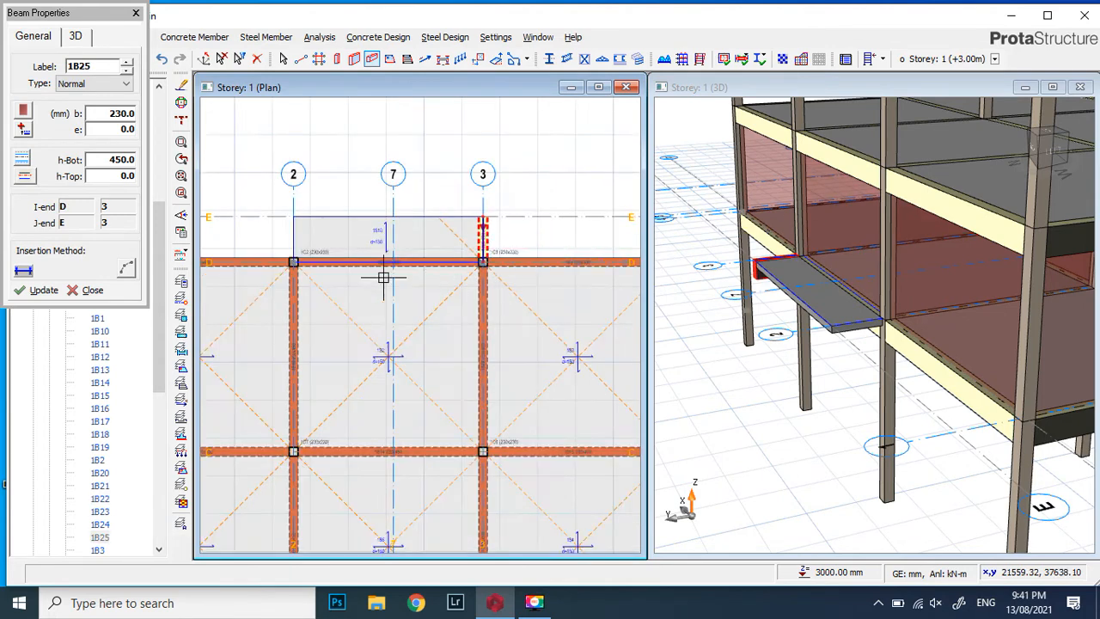
{"action": "left_click", "coordinate": [293, 216]}
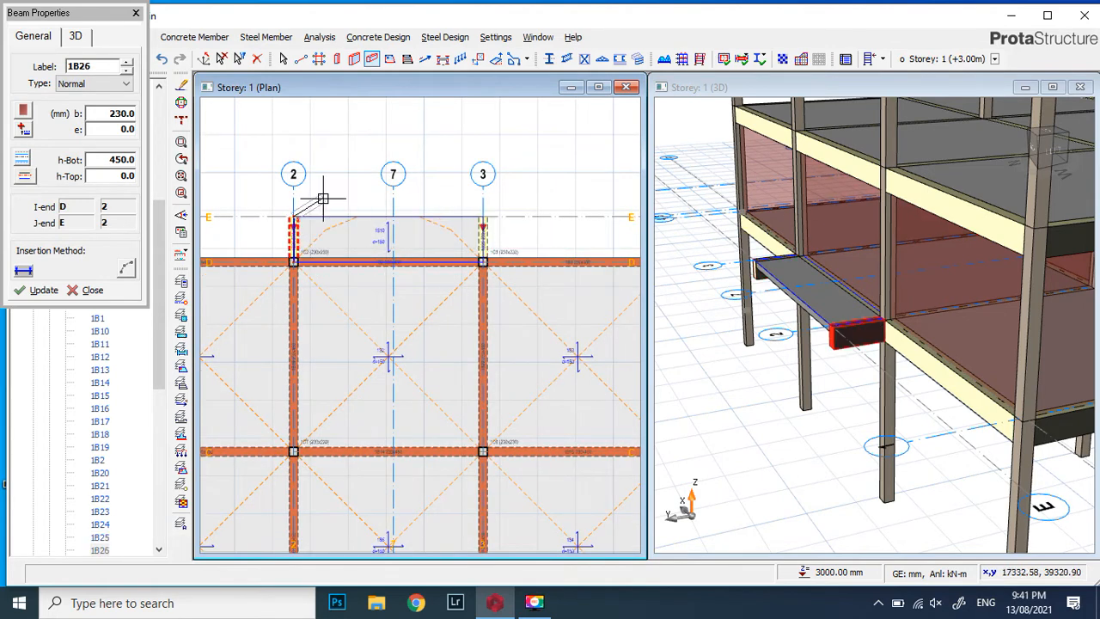
{"action": "scroll", "coordinate": [577, 231], "scroll_direction": "up", "scroll_amount": 1}
{"action": "scroll", "coordinate": [577, 231], "scroll_direction": "up", "scroll_amount": 1}
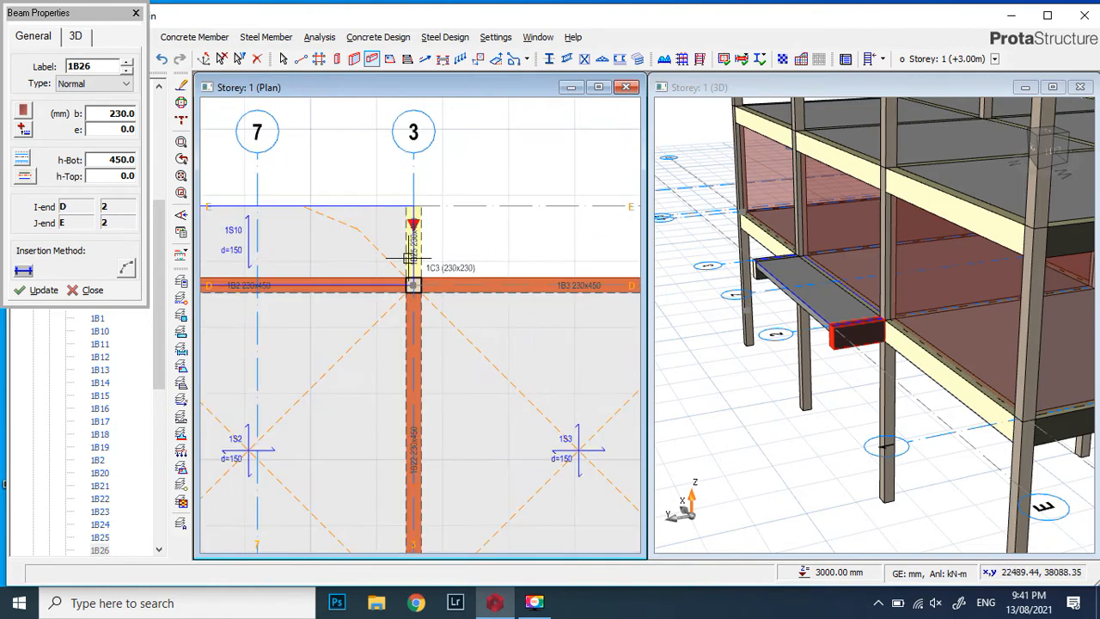
{"action": "left_click", "coordinate": [135, 14]}
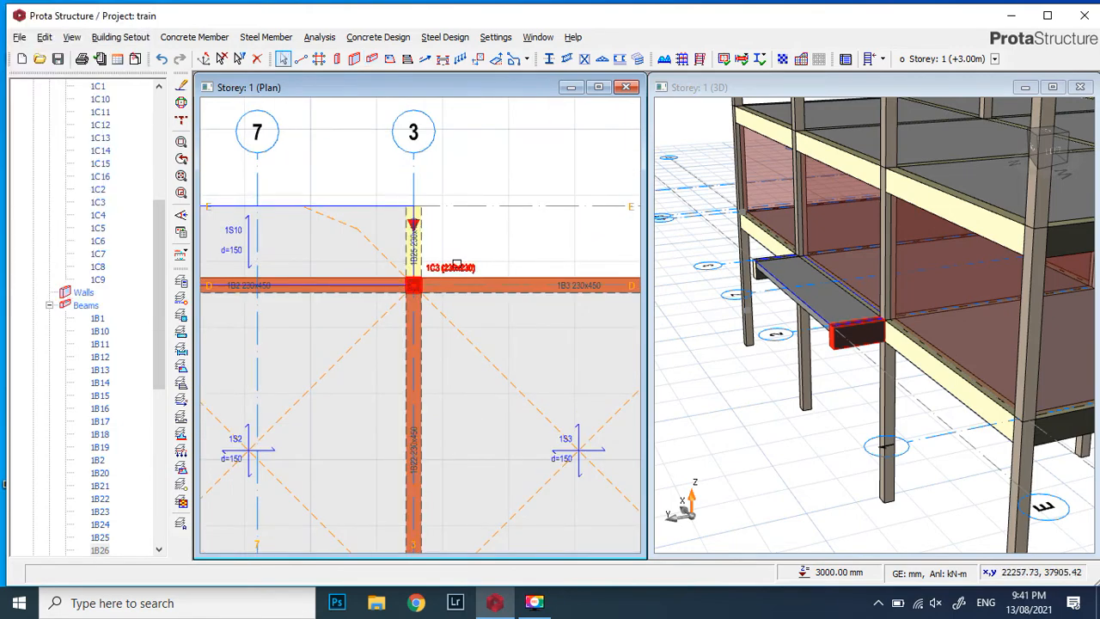
Try a 230 by 230 mm column at the intersection of axes 3 and E, and delete it again
{"action": "right_click", "coordinate": [457, 265]}
{"action": "left_click", "coordinate": [482, 265]}
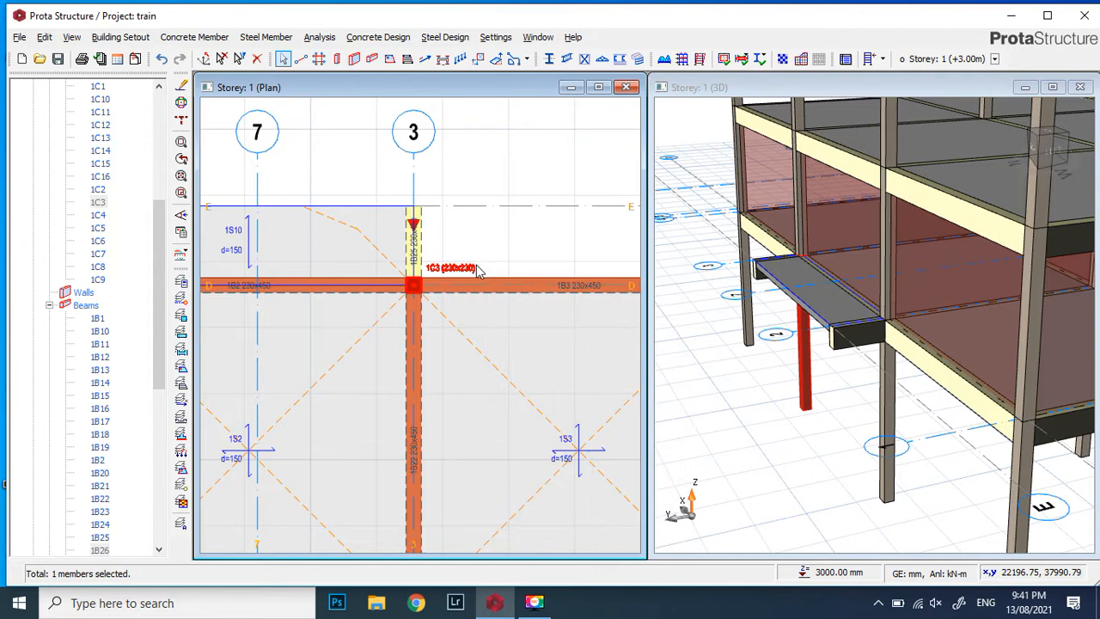
{"action": "left_click", "coordinate": [414, 204]}
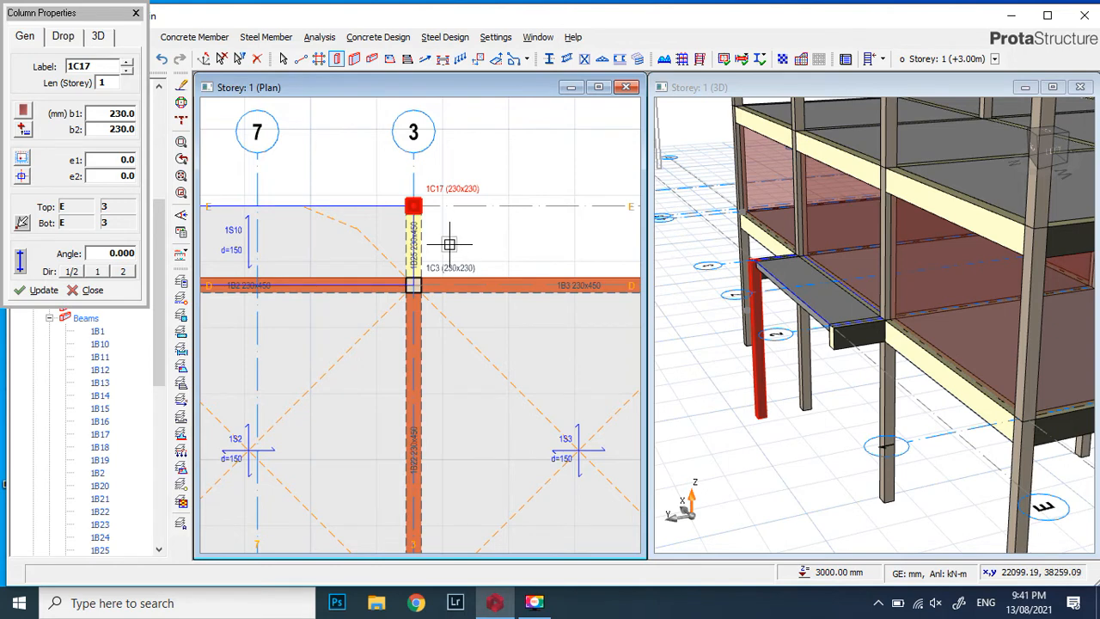
{"action": "key", "text": "Delete"}
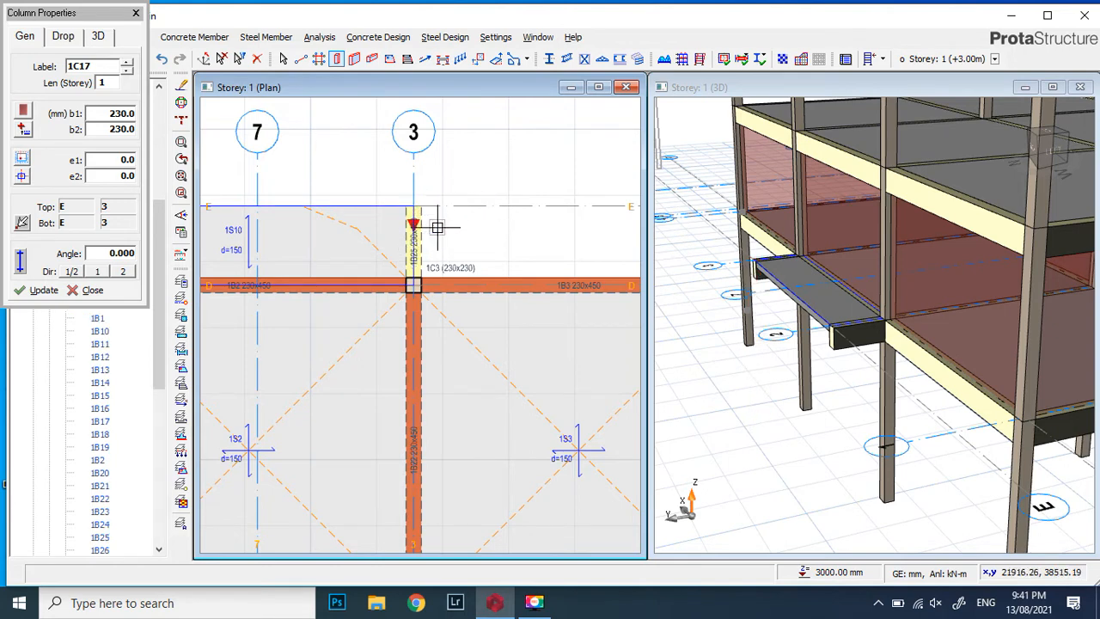
{"action": "scroll", "coordinate": [412, 219], "scroll_direction": "down", "scroll_amount": 5}
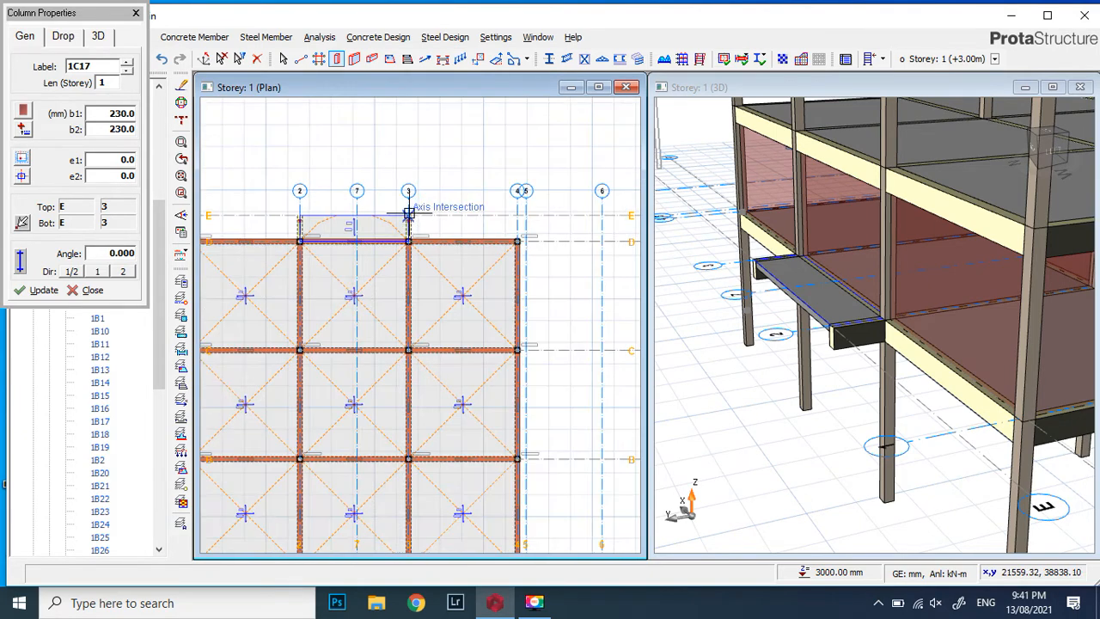
{"action": "scroll", "coordinate": [408, 215], "scroll_direction": "up", "scroll_amount": 4}
{"action": "scroll", "coordinate": [430, 227], "scroll_direction": "down", "scroll_amount": 5}
{"action": "scroll", "coordinate": [411, 224], "scroll_direction": "up", "scroll_amount": 4}
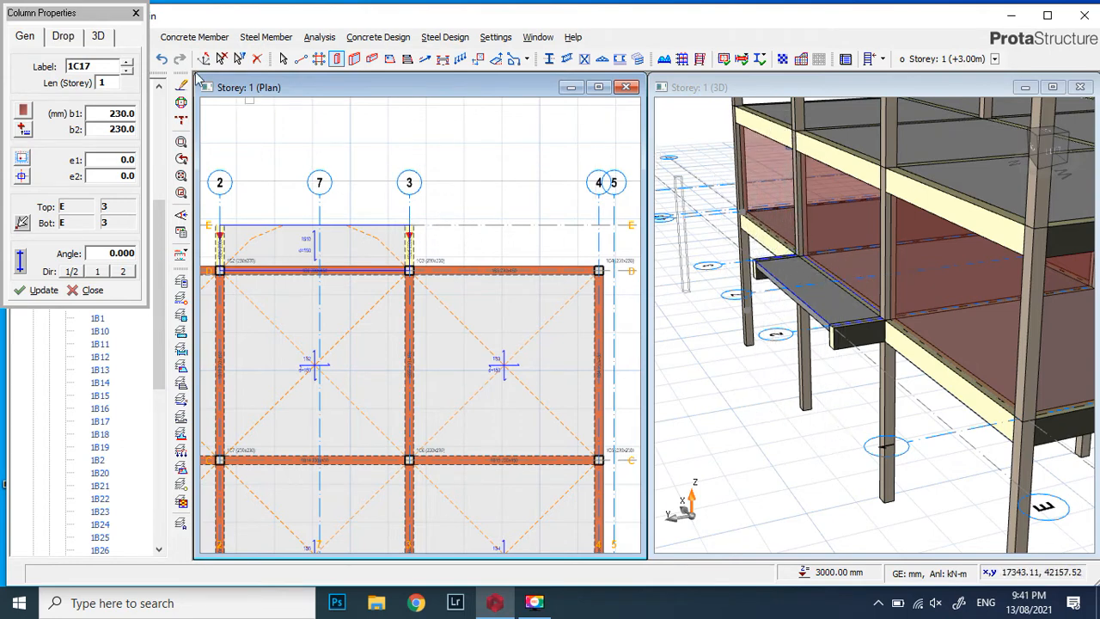
{"action": "left_click", "coordinate": [135, 13]}
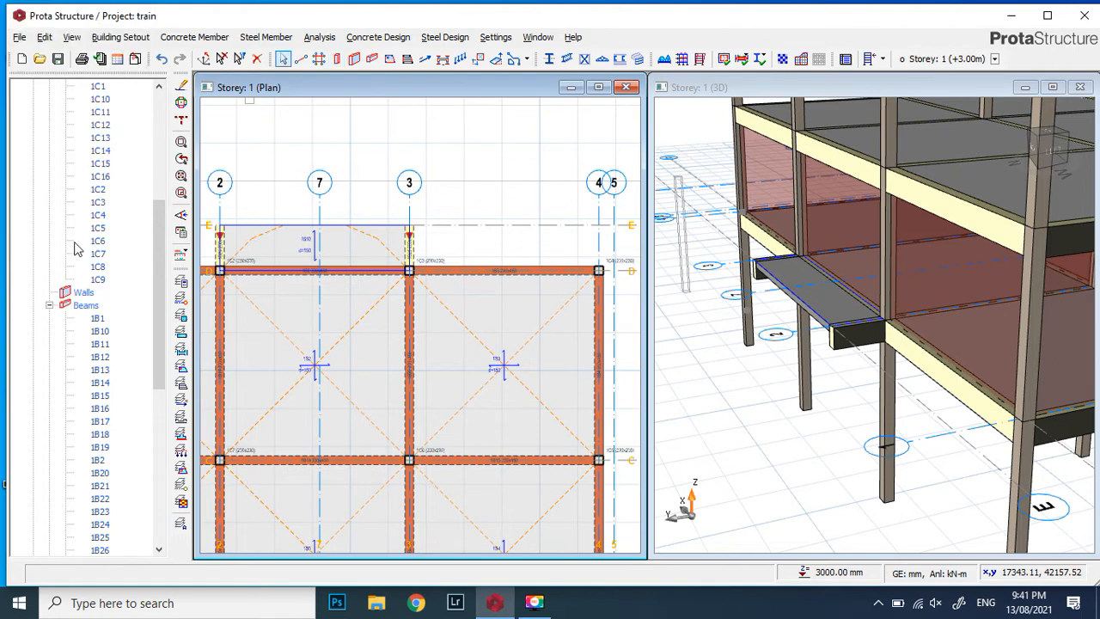
Switch the plan view to Storey 2 (+6.00m)
{"action": "scroll", "coordinate": [73, 250], "scroll_direction": "down", "scroll_amount": 10}
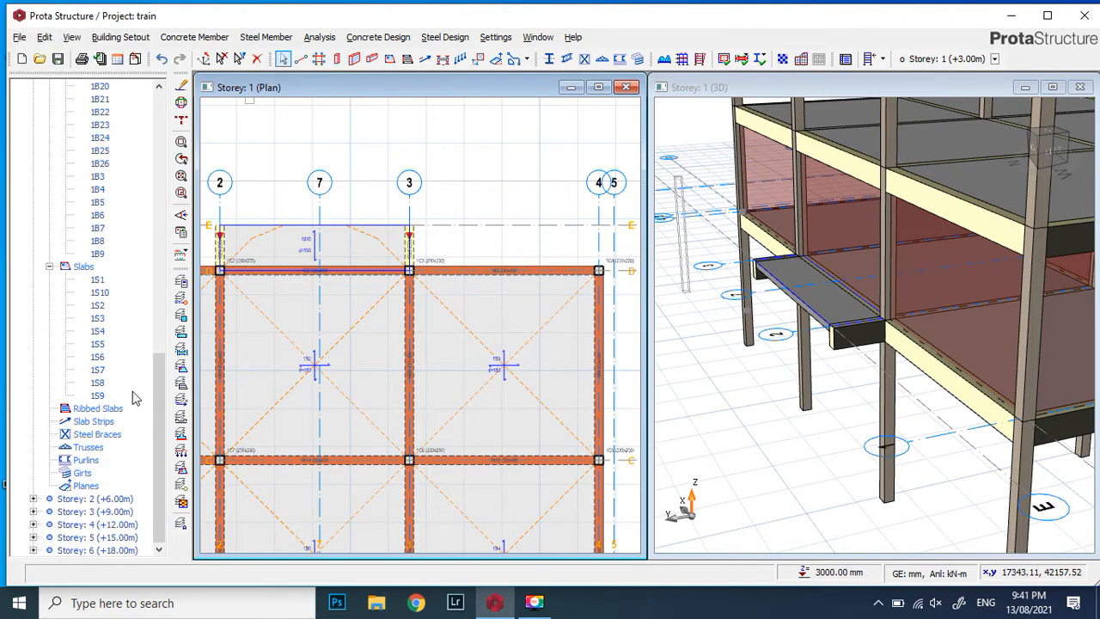
{"action": "double_click", "coordinate": [96, 500]}
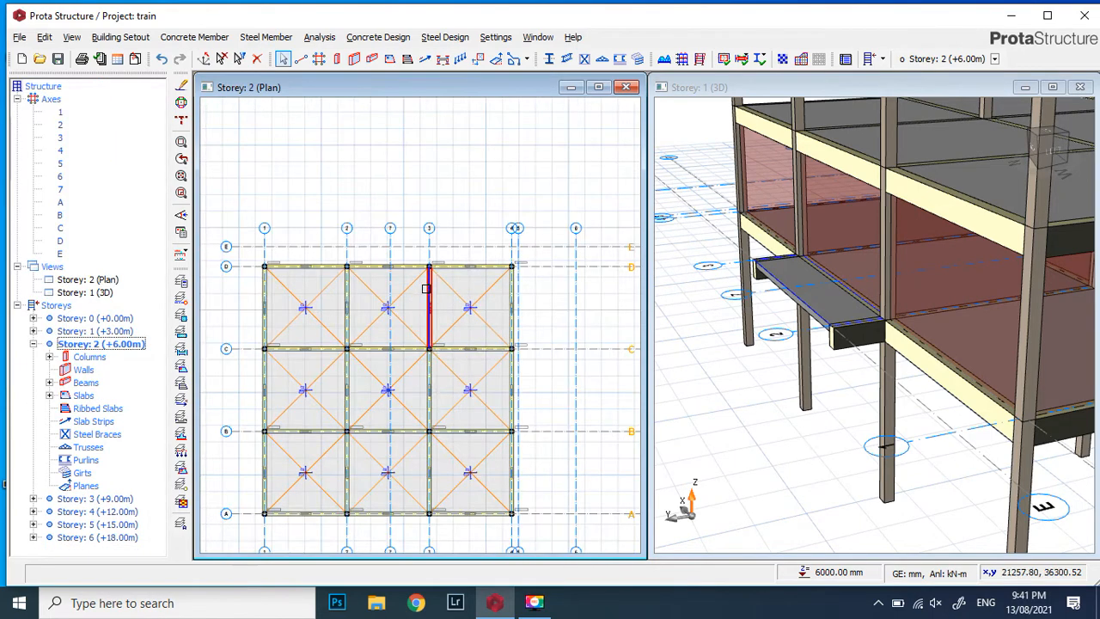
{"action": "scroll", "coordinate": [427, 274], "scroll_direction": "up", "scroll_amount": 2}
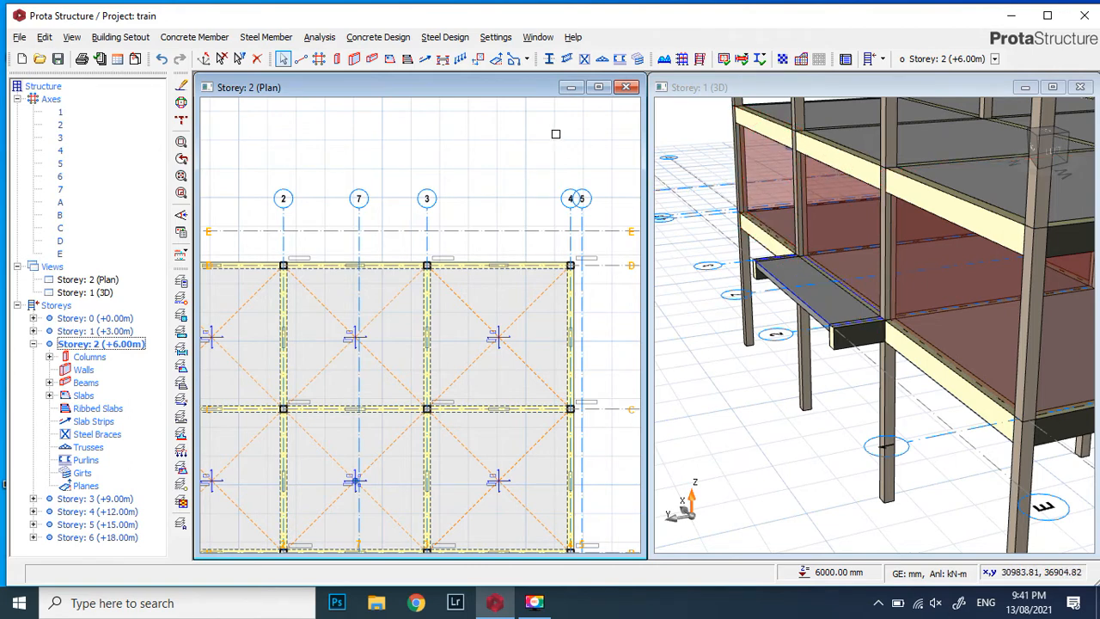
Insert a 230 by 450 mm beam on axis 3 from axis D to axis E, using the properties of the adjoining beam
{"action": "left_click", "coordinate": [432, 280]}
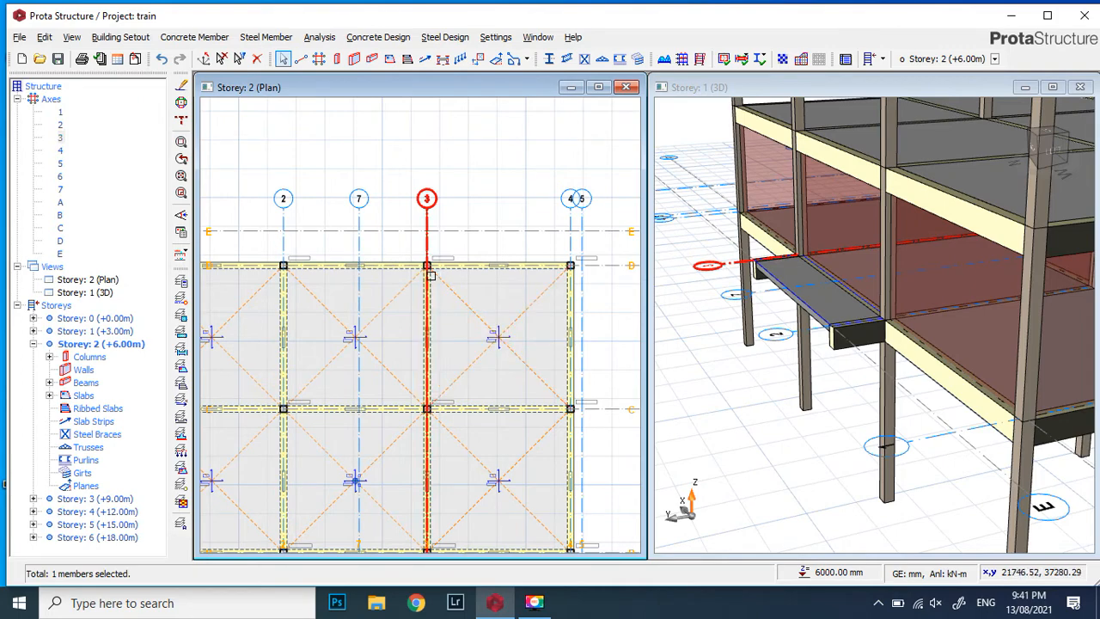
{"action": "scroll", "coordinate": [434, 277], "scroll_direction": "up", "scroll_amount": 2}
{"action": "left_click", "coordinate": [427, 267]}
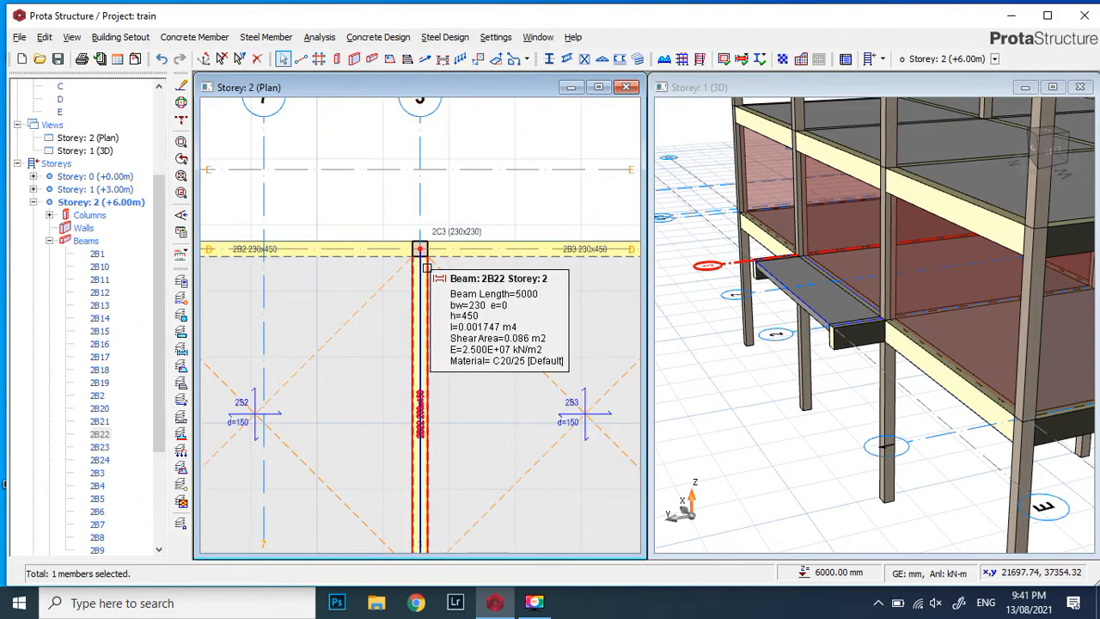
{"action": "right_click", "coordinate": [426, 264]}
{"action": "left_click", "coordinate": [443, 280]}
{"action": "scroll", "coordinate": [422, 314], "scroll_direction": "down", "scroll_amount": 3}
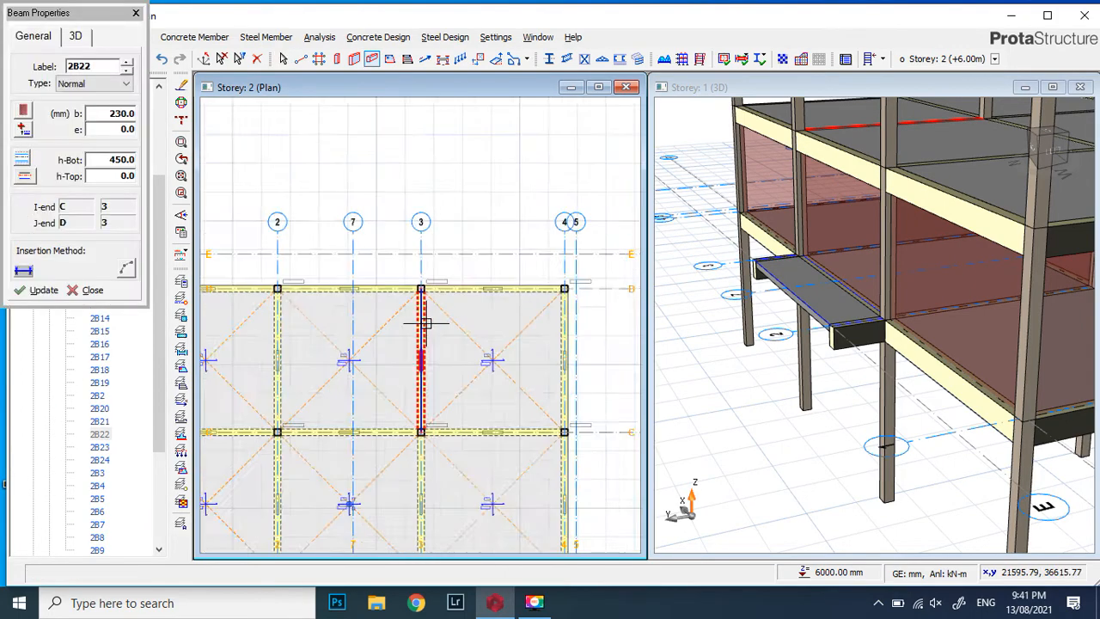
{"action": "scroll", "coordinate": [423, 297], "scroll_direction": "up", "scroll_amount": 3}
{"action": "left_click", "coordinate": [404, 319]}
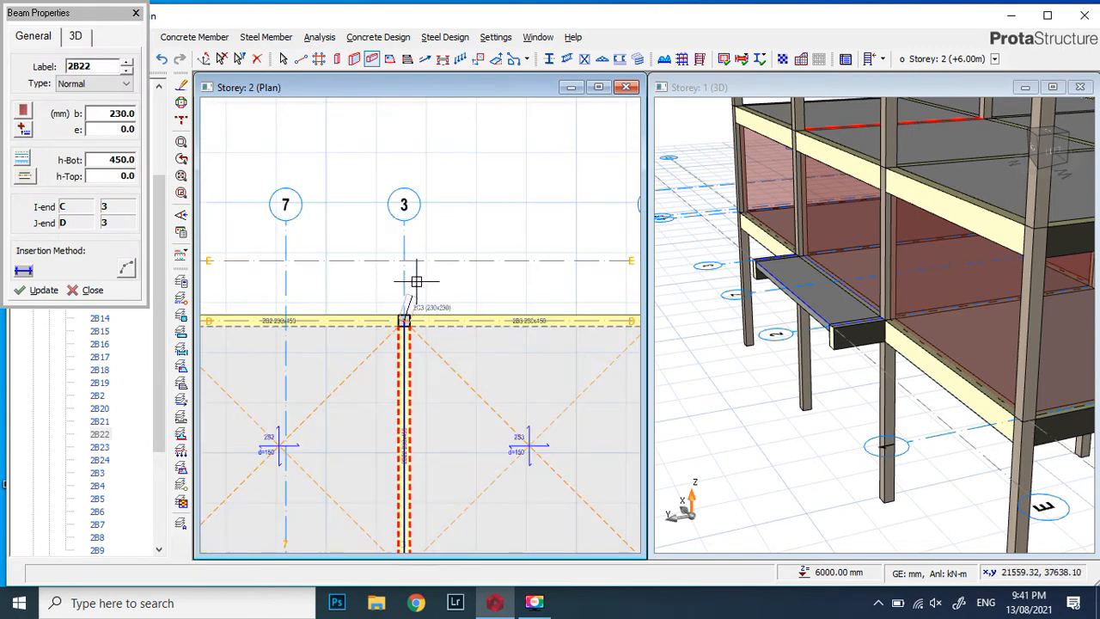
{"action": "left_click", "coordinate": [404, 262]}
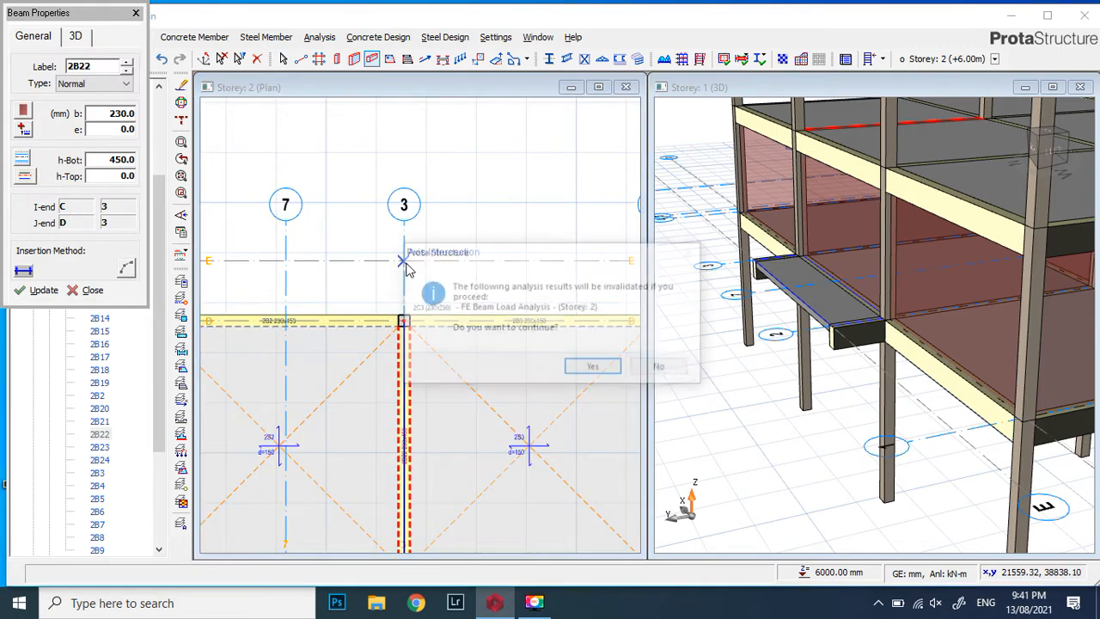
{"action": "left_click", "coordinate": [591, 368]}
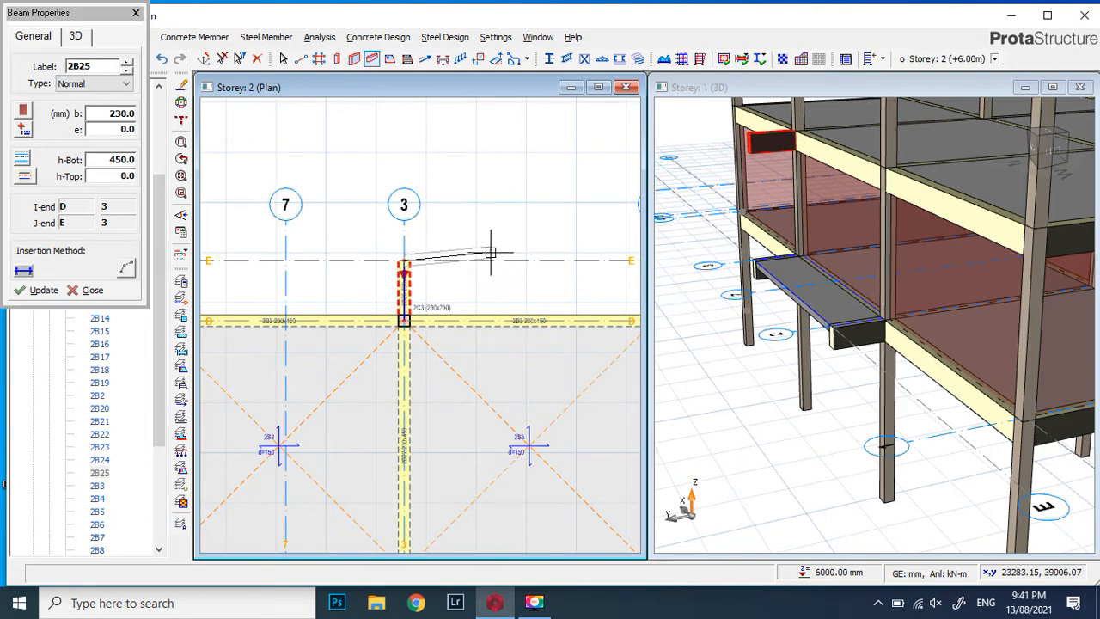
{"action": "key", "text": "Escape"}
Insert a matching 230 by 450 mm beam on axis 2 from axis D to axis E and finish beam insertion
{"action": "scroll", "coordinate": [781, 131], "scroll_direction": "up", "scroll_amount": 3}
{"action": "scroll", "coordinate": [782, 205], "scroll_direction": "down", "scroll_amount": 3}
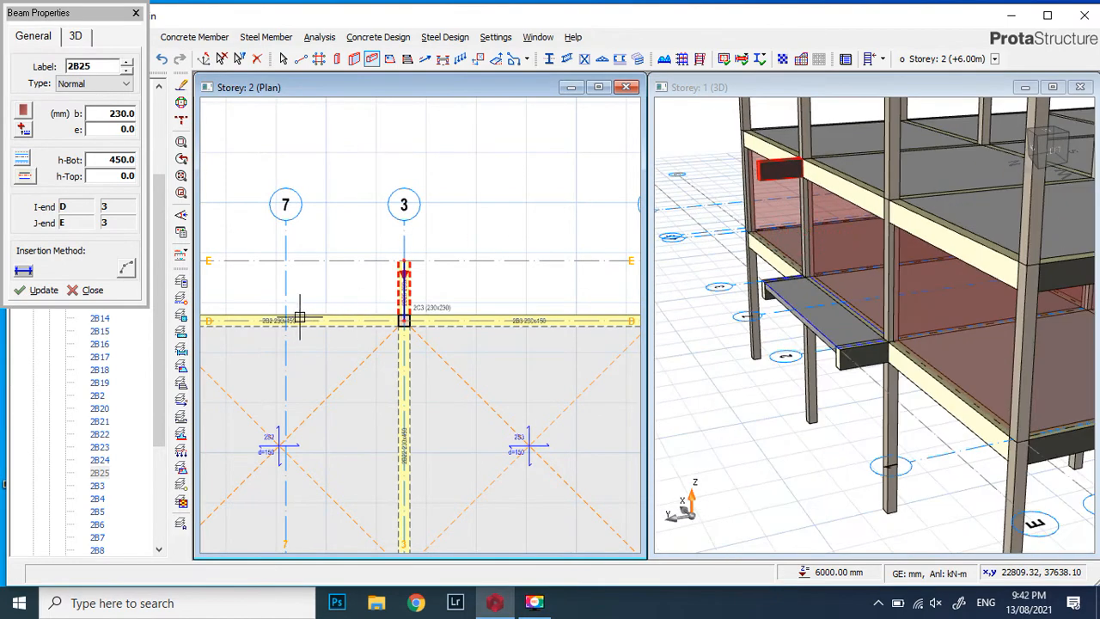
{"action": "scroll", "coordinate": [293, 314], "scroll_direction": "up", "scroll_amount": 1}
{"action": "scroll", "coordinate": [572, 275], "scroll_direction": "down", "scroll_amount": 2}
{"action": "scroll", "coordinate": [287, 322], "scroll_direction": "up", "scroll_amount": 3}
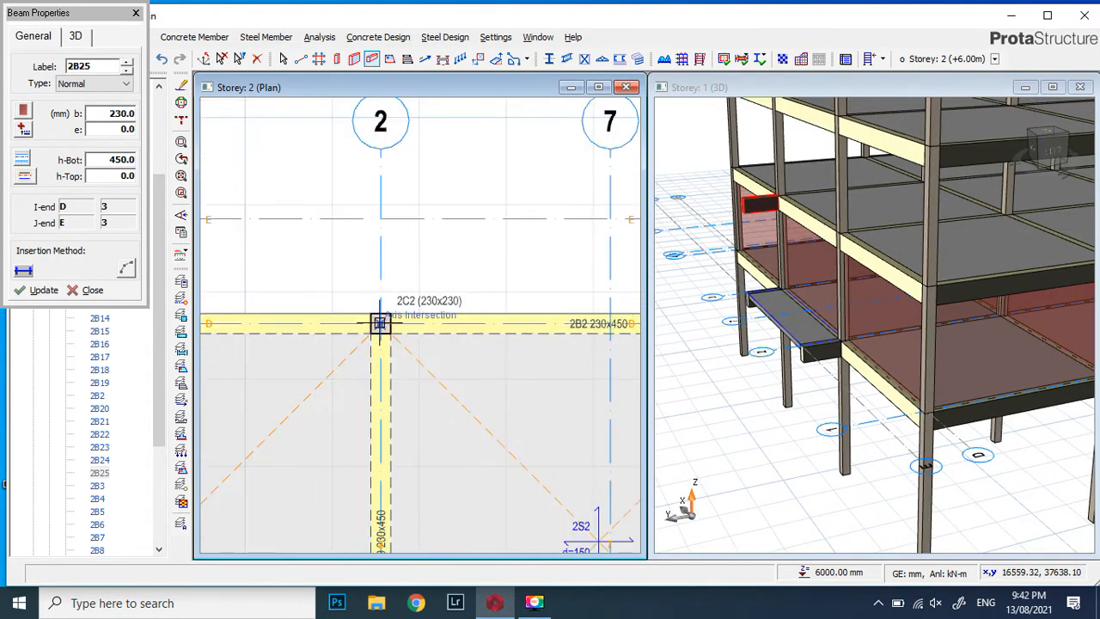
{"action": "left_click", "coordinate": [380, 323]}
{"action": "left_click", "coordinate": [381, 220]}
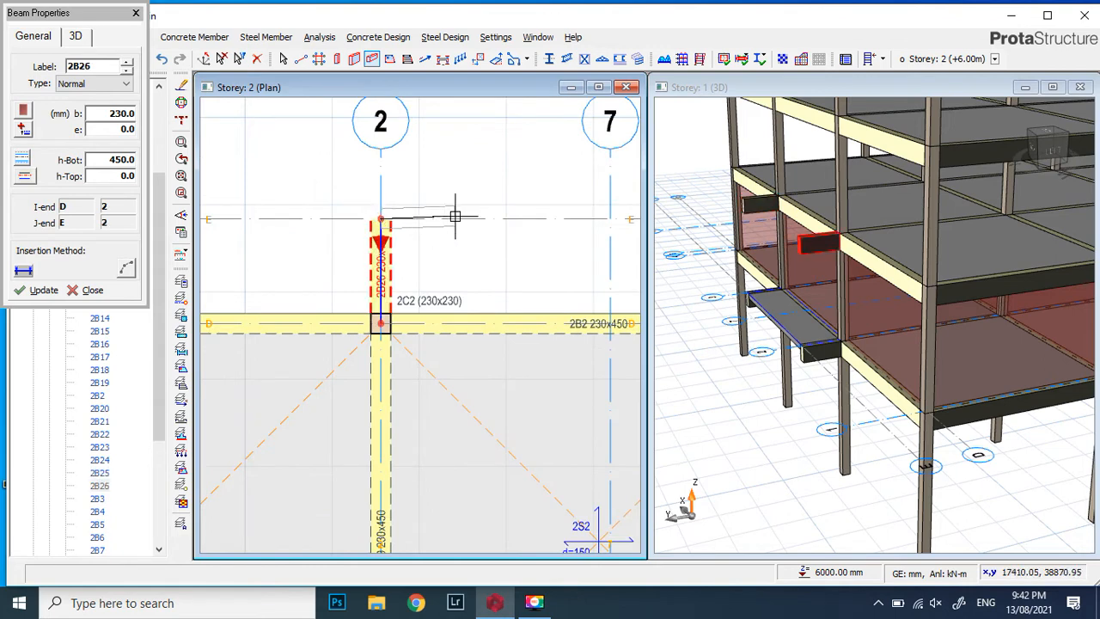
{"action": "scroll", "coordinate": [295, 277], "scroll_direction": "down", "scroll_amount": 3}
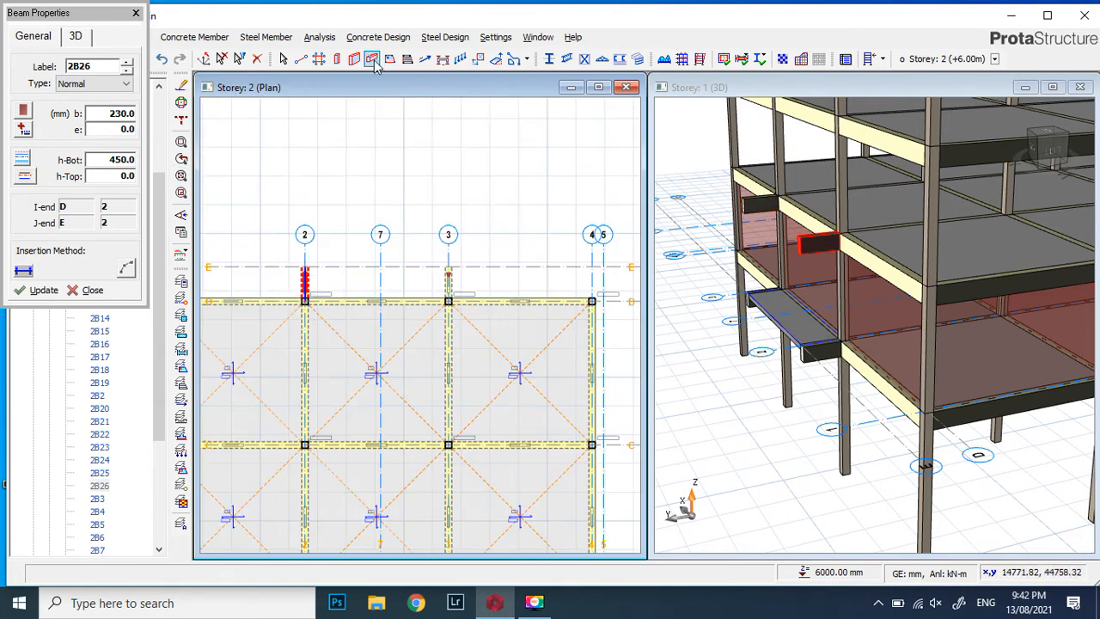
{"action": "left_click", "coordinate": [135, 14]}
Try a 230 by 230 mm column at the intersection of axes 3 and E, using the properties of the column at axes 3 and D
{"action": "scroll", "coordinate": [473, 295], "scroll_direction": "up", "scroll_amount": 2}
{"action": "left_click", "coordinate": [461, 292]}
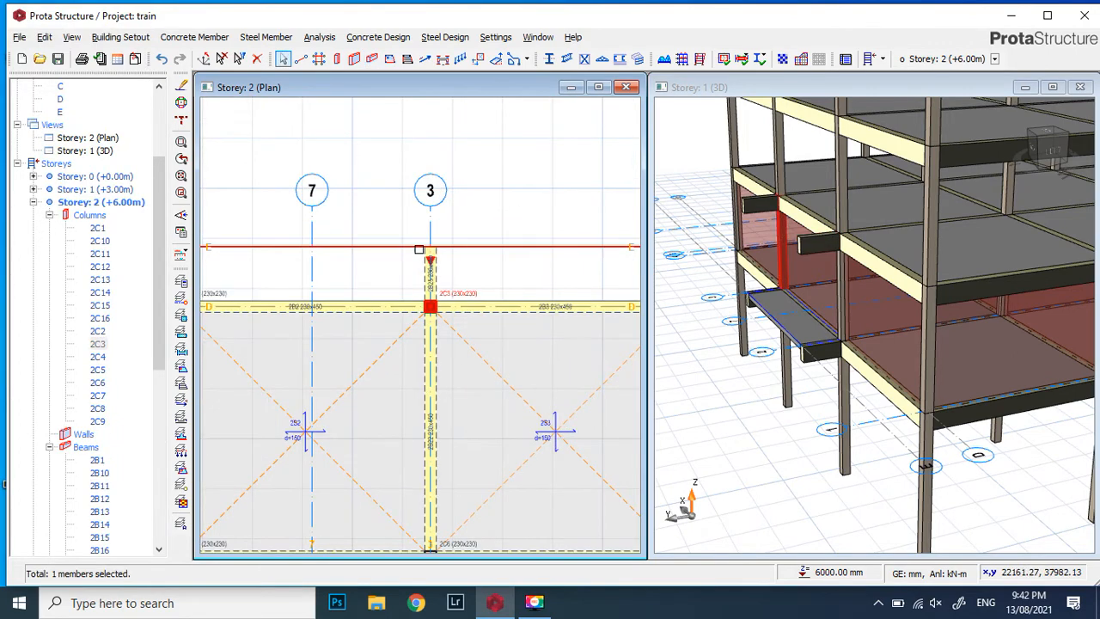
{"action": "right_click", "coordinate": [379, 267]}
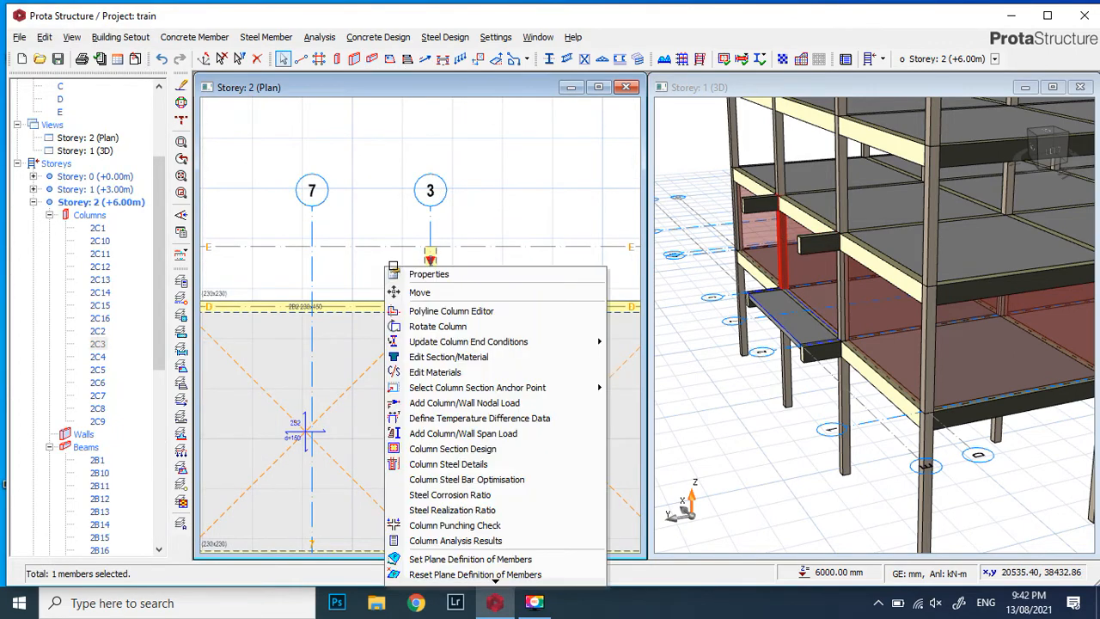
{"action": "left_click", "coordinate": [398, 270]}
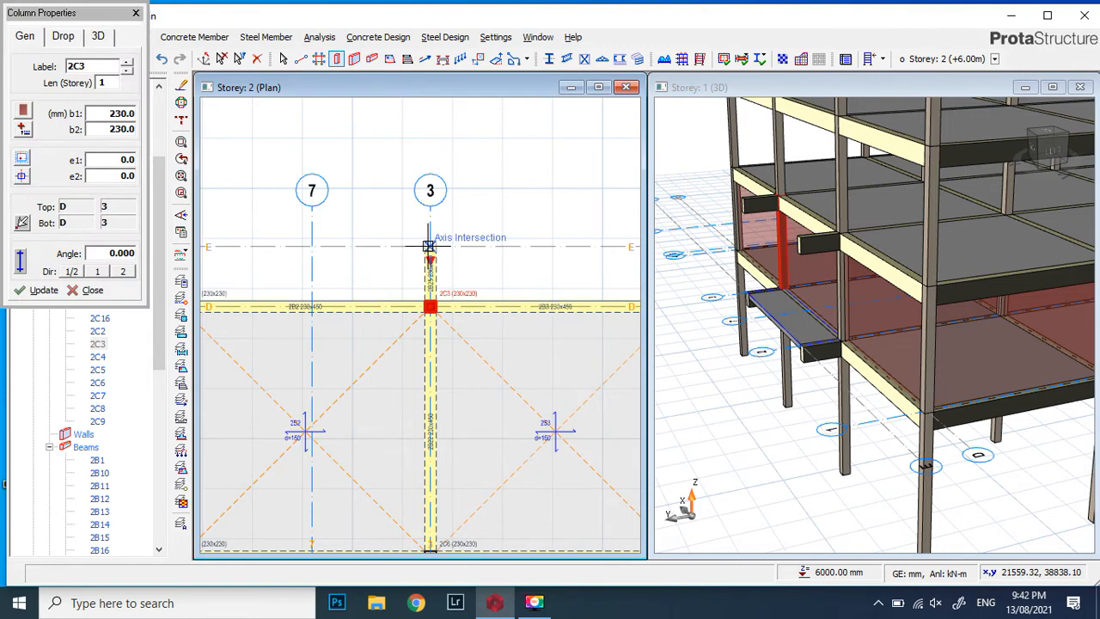
{"action": "left_click", "coordinate": [428, 247]}
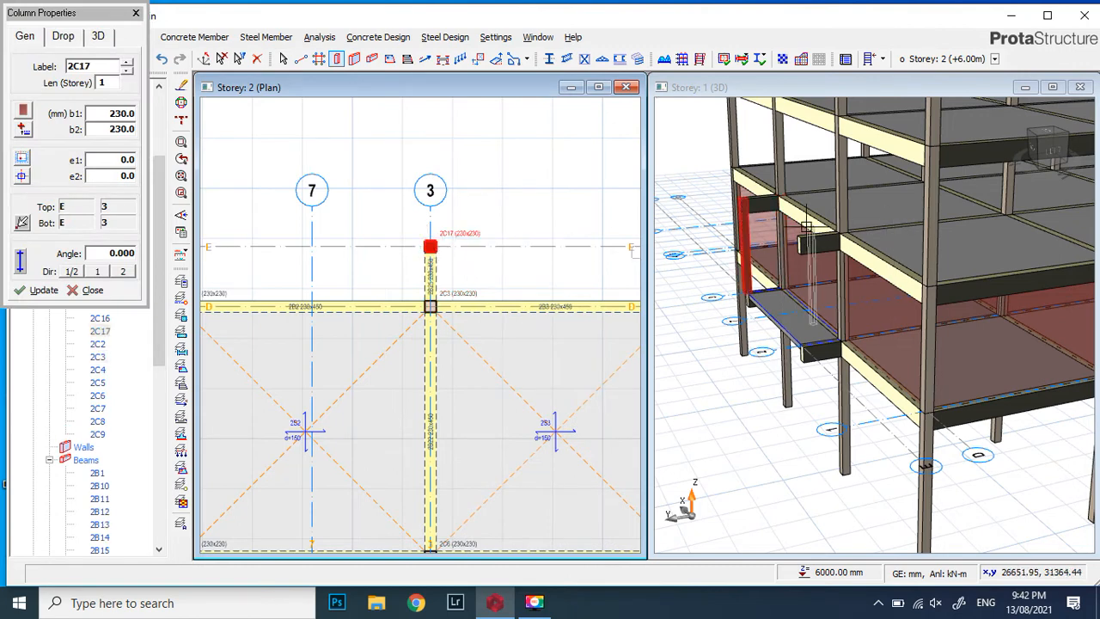
{"action": "left_click", "coordinate": [135, 13]}
{"action": "key", "text": "Escape"}
Examine in 3D how the column at axes 3 and E sits on the Storey 1 cantilever beam and slab
{"action": "scroll", "coordinate": [845, 242], "scroll_direction": "up", "scroll_amount": 5}
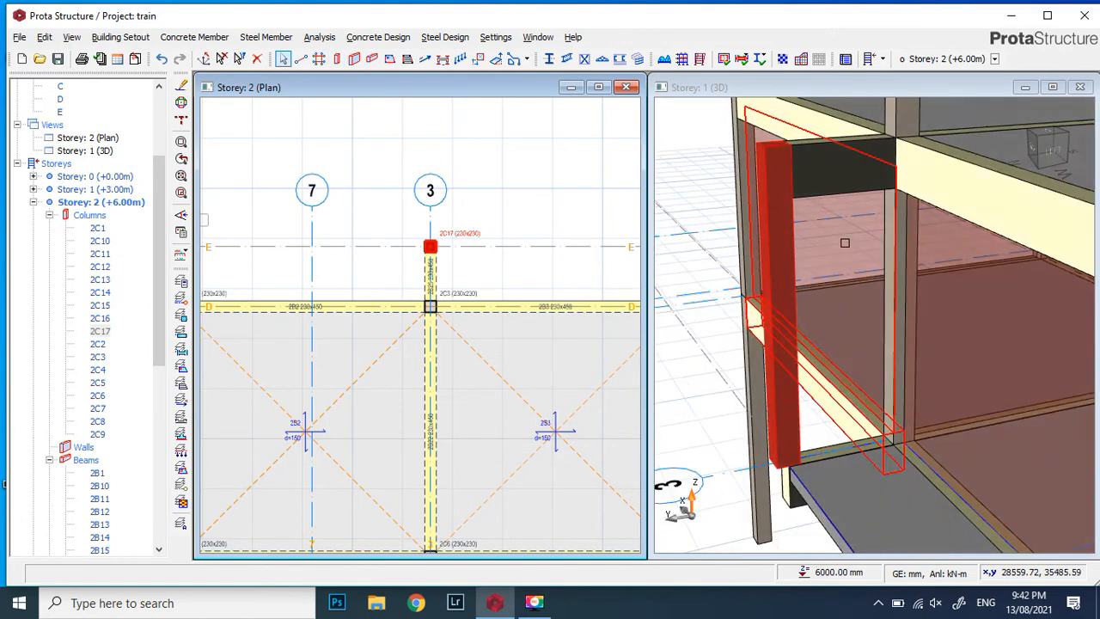
{"action": "scroll", "coordinate": [845, 243], "scroll_direction": "down", "scroll_amount": 5}
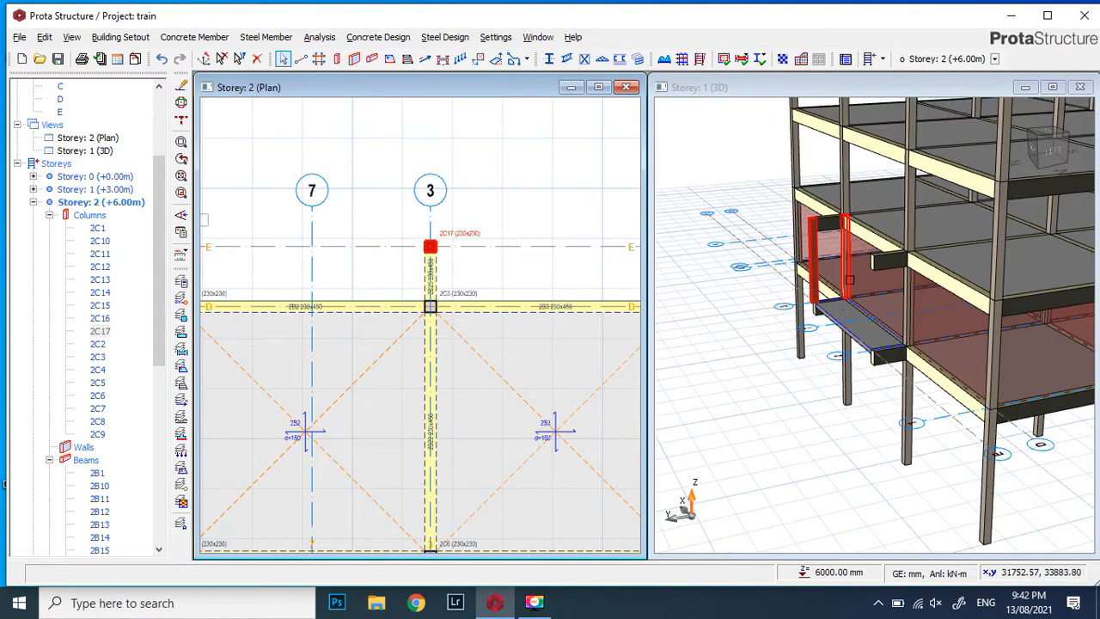
{"action": "scroll", "coordinate": [826, 296], "scroll_direction": "up", "scroll_amount": 2}
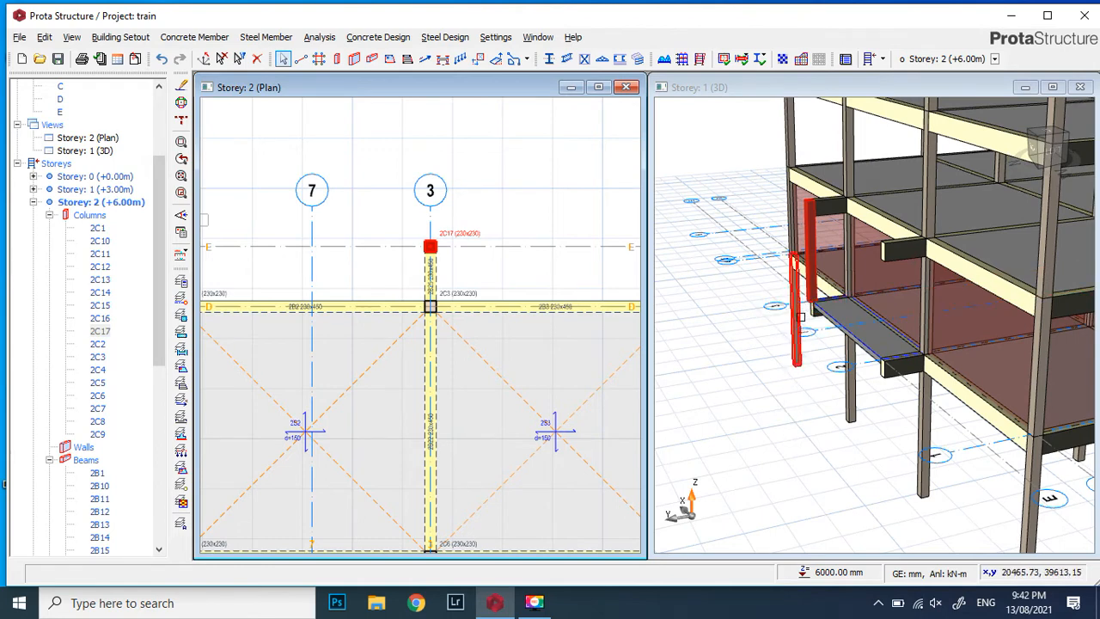
{"action": "scroll", "coordinate": [782, 336], "scroll_direction": "down", "scroll_amount": 1}
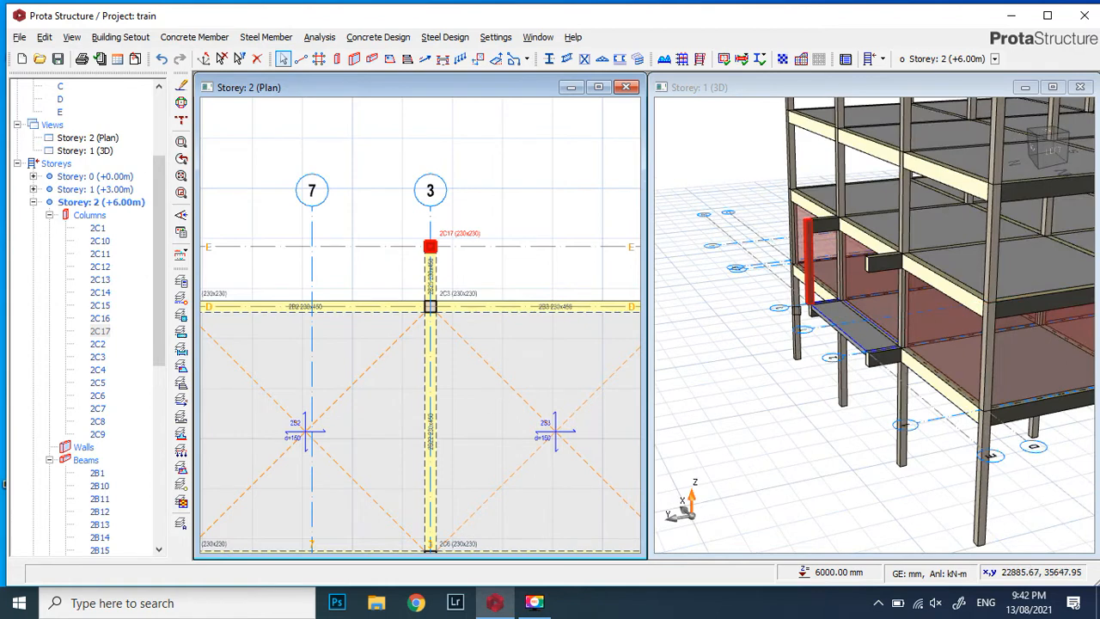
{"action": "scroll", "coordinate": [865, 230], "scroll_direction": "up", "scroll_amount": 1}
{"action": "scroll", "coordinate": [866, 230], "scroll_direction": "up", "scroll_amount": 1}
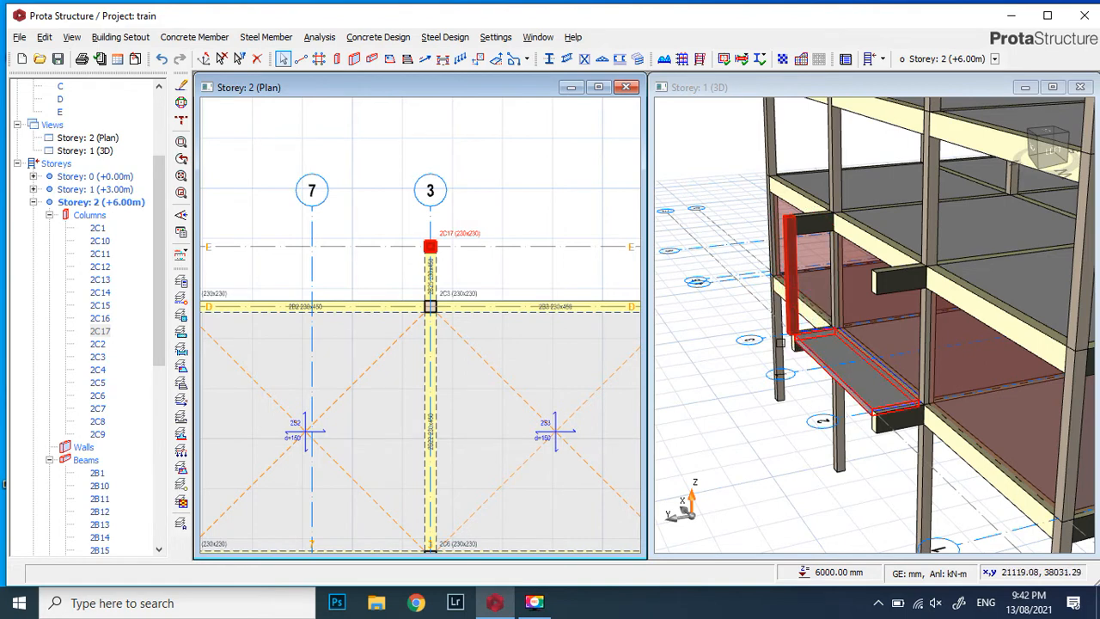
{"action": "scroll", "coordinate": [802, 314], "scroll_direction": "up", "scroll_amount": 1}
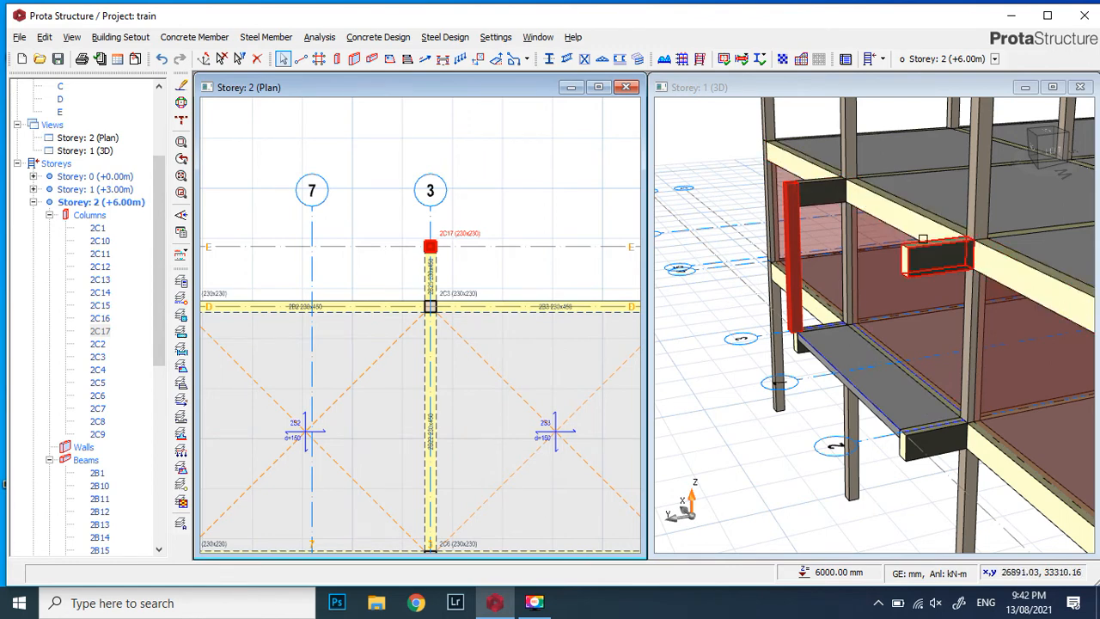
{"action": "scroll", "coordinate": [849, 175], "scroll_direction": "down", "scroll_amount": 2}
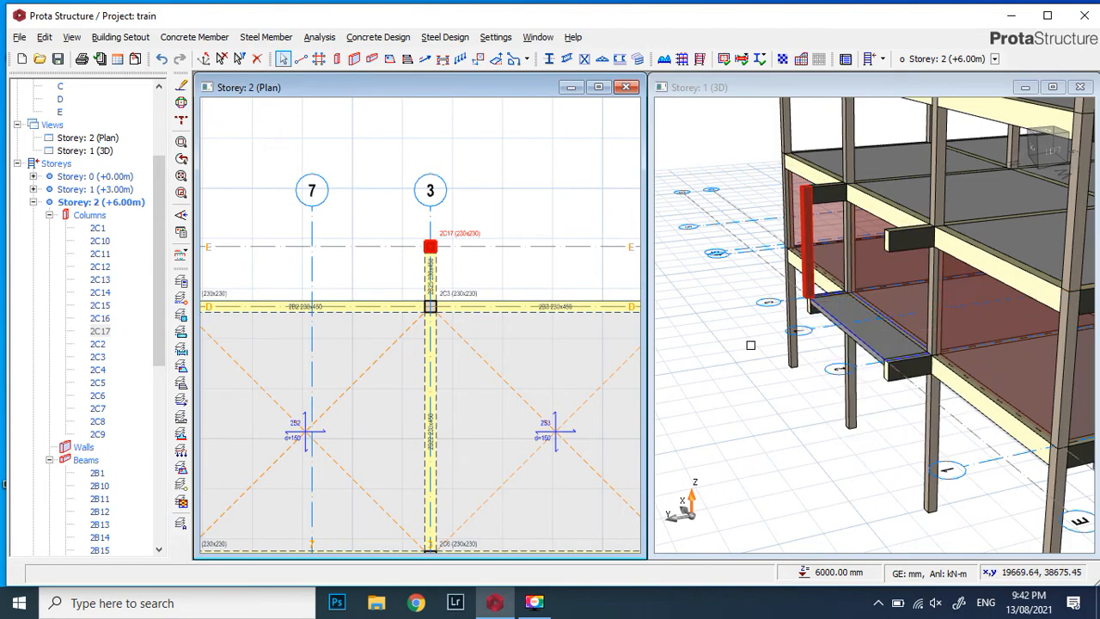
{"action": "scroll", "coordinate": [776, 305], "scroll_direction": "up", "scroll_amount": 3}
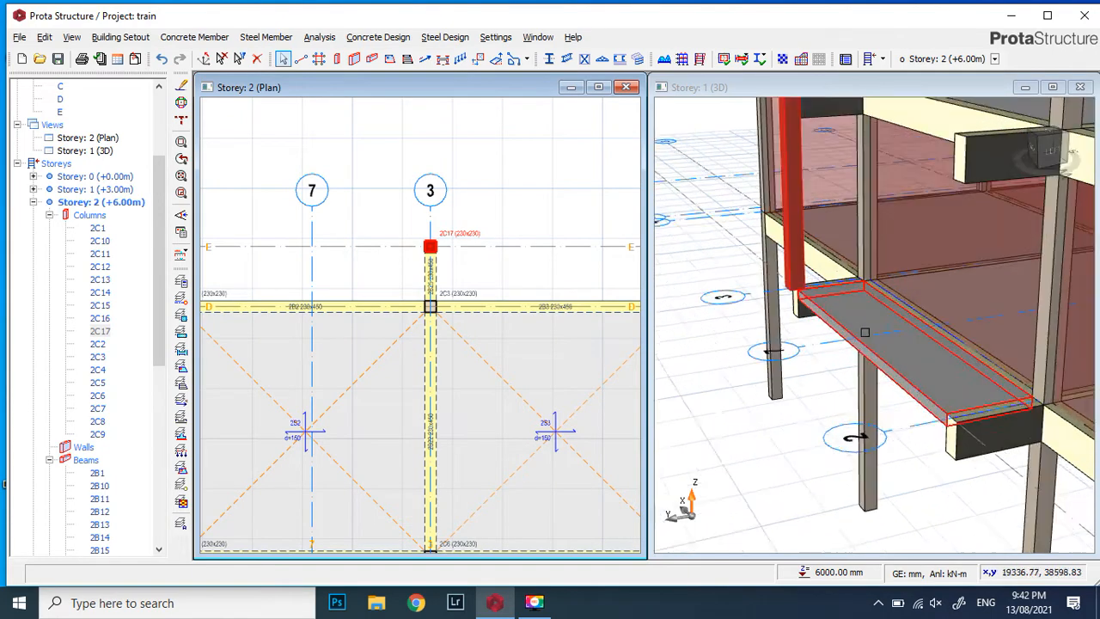
{"action": "scroll", "coordinate": [776, 305], "scroll_direction": "down", "scroll_amount": 2}
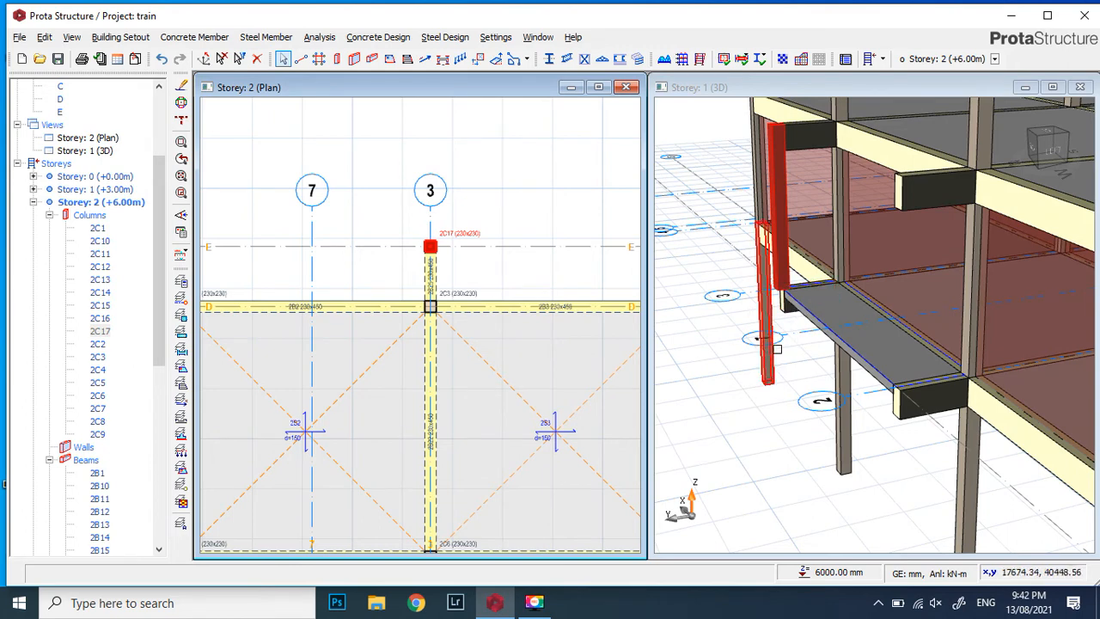
{"action": "scroll", "coordinate": [775, 315], "scroll_direction": "down", "scroll_amount": 1}
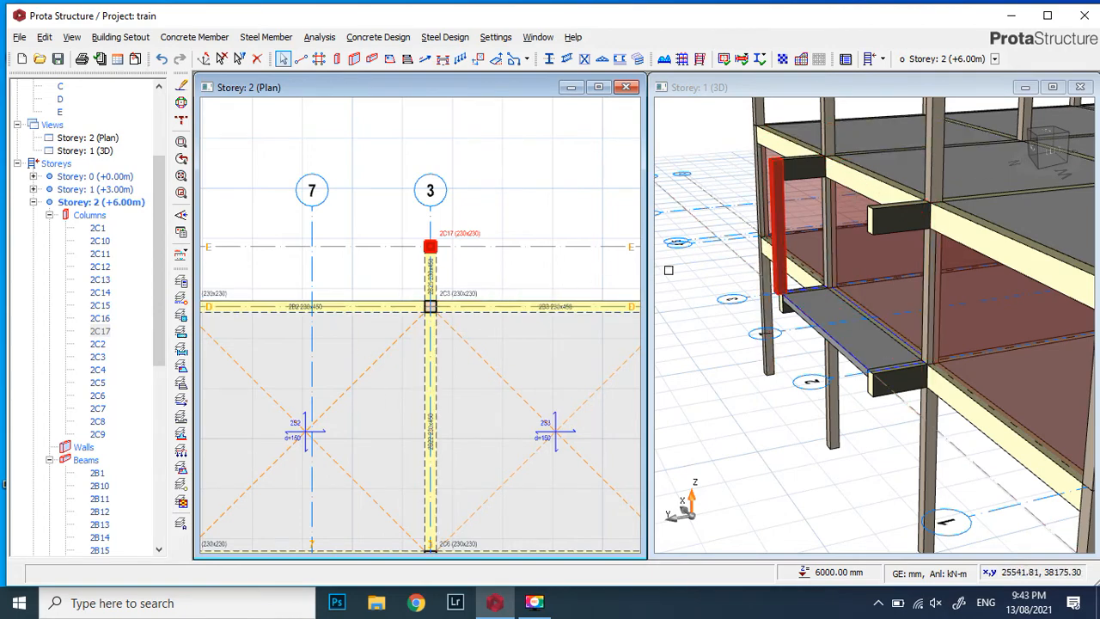
{"action": "scroll", "coordinate": [778, 294], "scroll_direction": "up", "scroll_amount": 4}
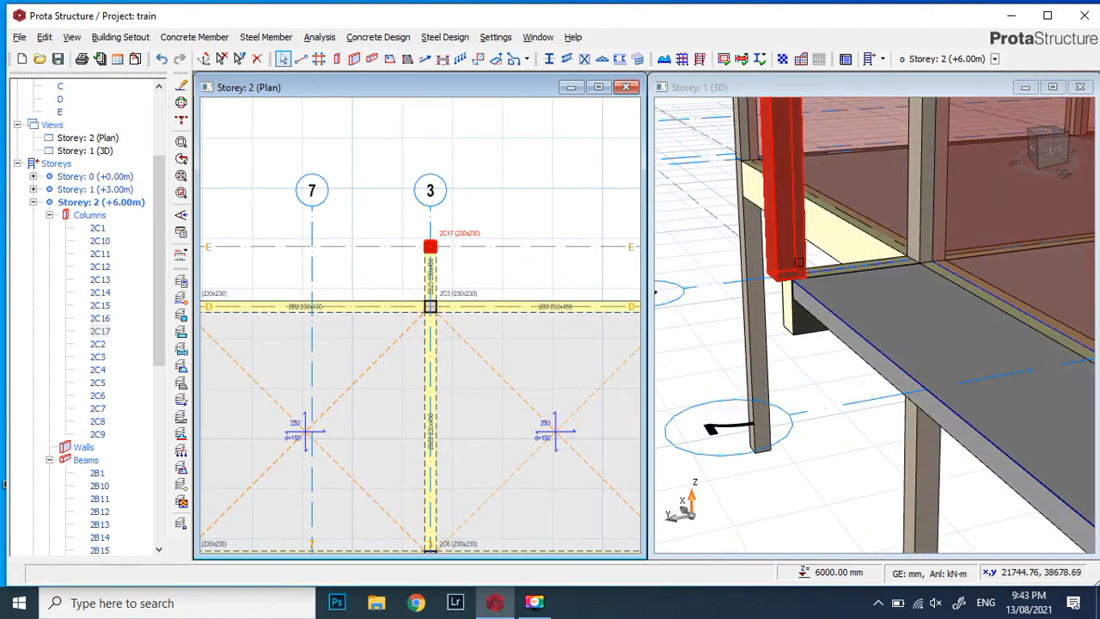
{"action": "scroll", "coordinate": [798, 262], "scroll_direction": "down", "scroll_amount": 3}
{"action": "scroll", "coordinate": [485, 248], "scroll_direction": "up", "scroll_amount": 1}
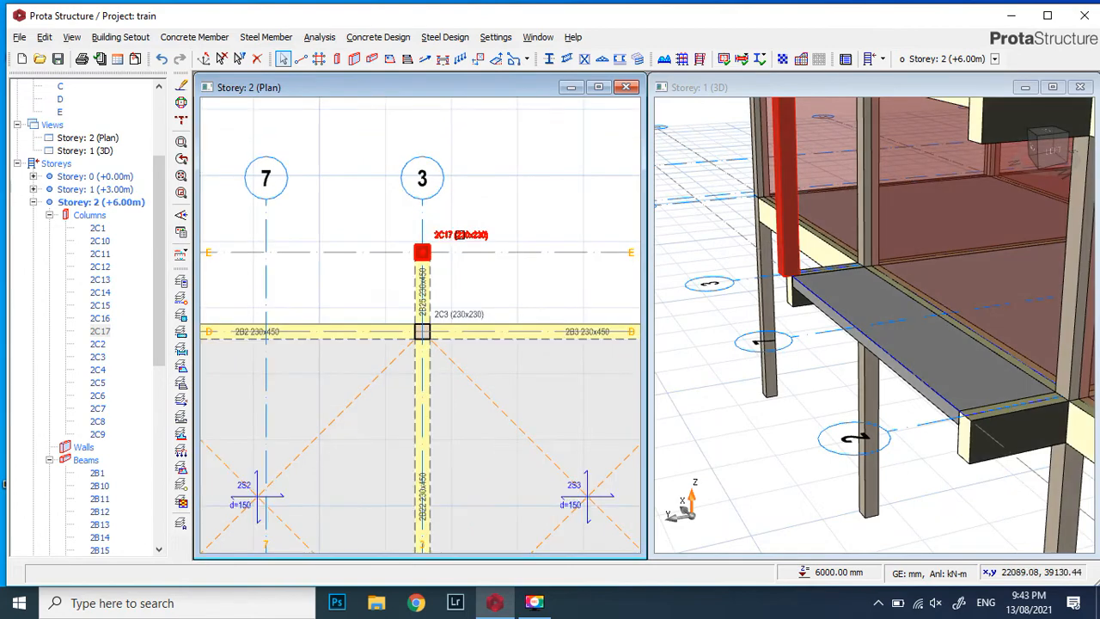
Delete the Storey 2 column at the intersection of axes 3 and E
{"action": "left_click", "coordinate": [508, 244]}
{"action": "key", "text": "Delete"}
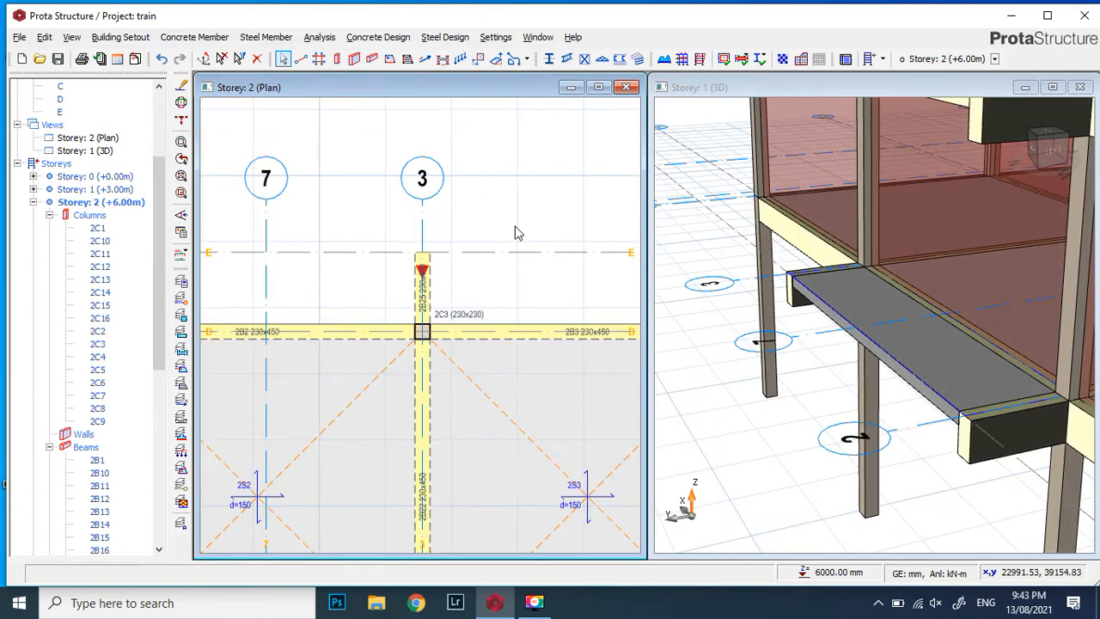
{"action": "left_click", "coordinate": [515, 251]}
{"action": "scroll", "coordinate": [701, 319], "scroll_direction": "down", "scroll_amount": 5}
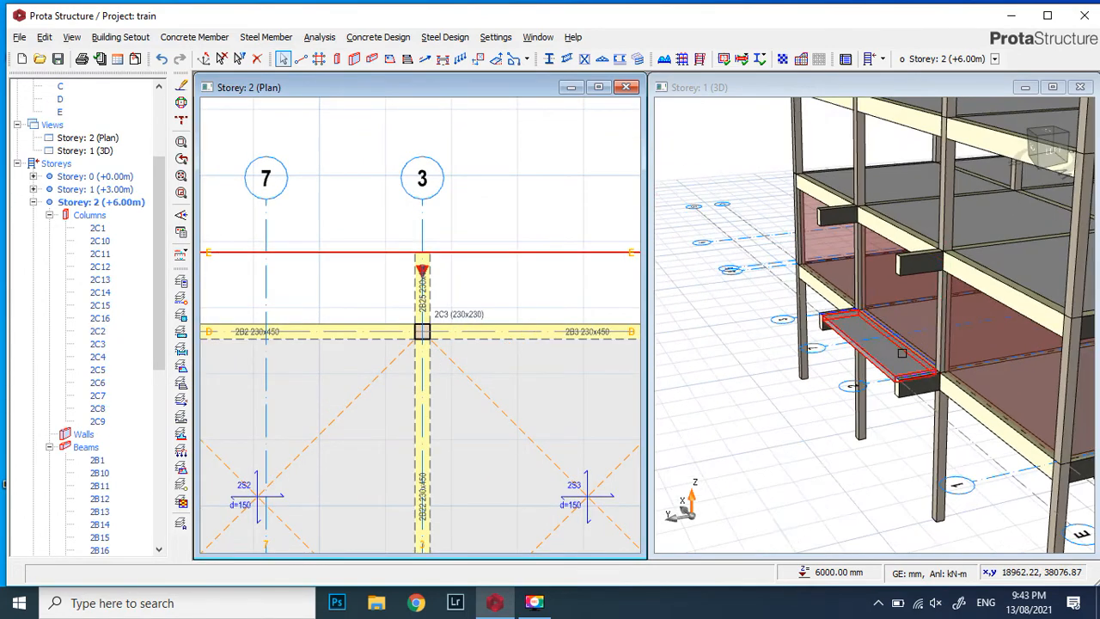
{"action": "scroll", "coordinate": [422, 317], "scroll_direction": "down", "scroll_amount": 4}
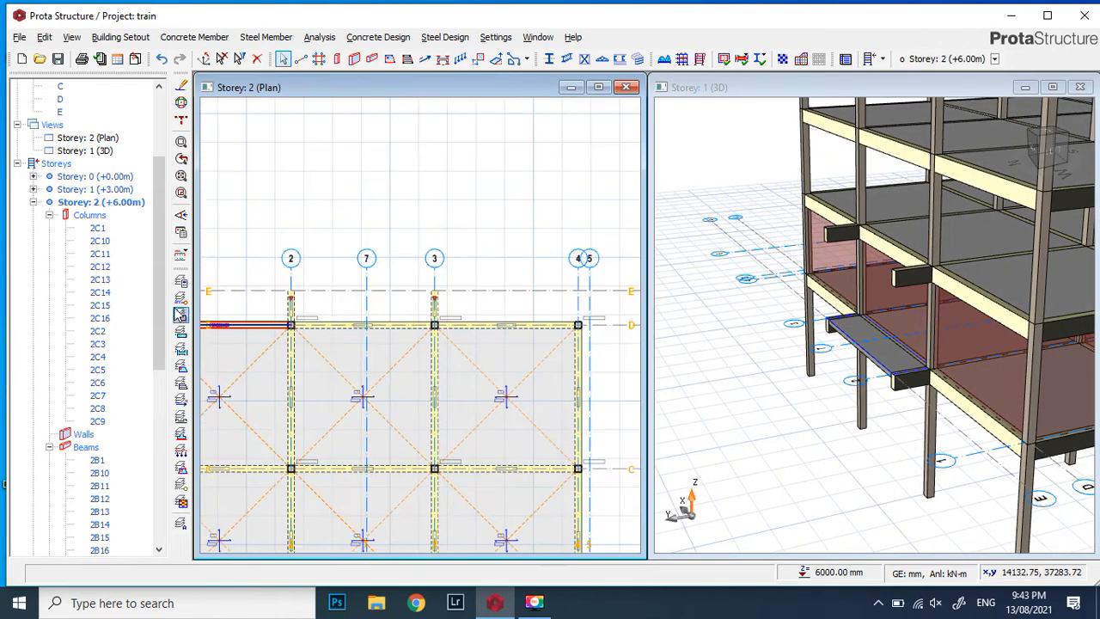
Switch the plan view to Storey 1 (+3.00m) and save the project
{"action": "left_click", "coordinate": [72, 193]}
{"action": "scroll", "coordinate": [326, 281], "scroll_direction": "down", "scroll_amount": 3}
{"action": "scroll", "coordinate": [398, 285], "scroll_direction": "up", "scroll_amount": 5}
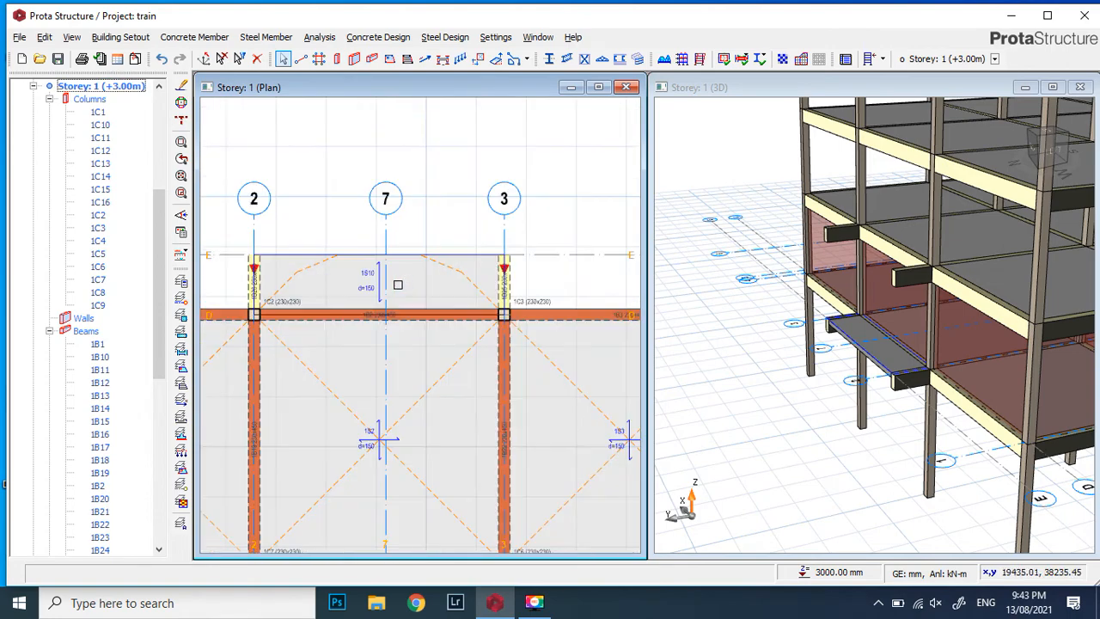
{"action": "scroll", "coordinate": [454, 242], "scroll_direction": "down", "scroll_amount": 5}
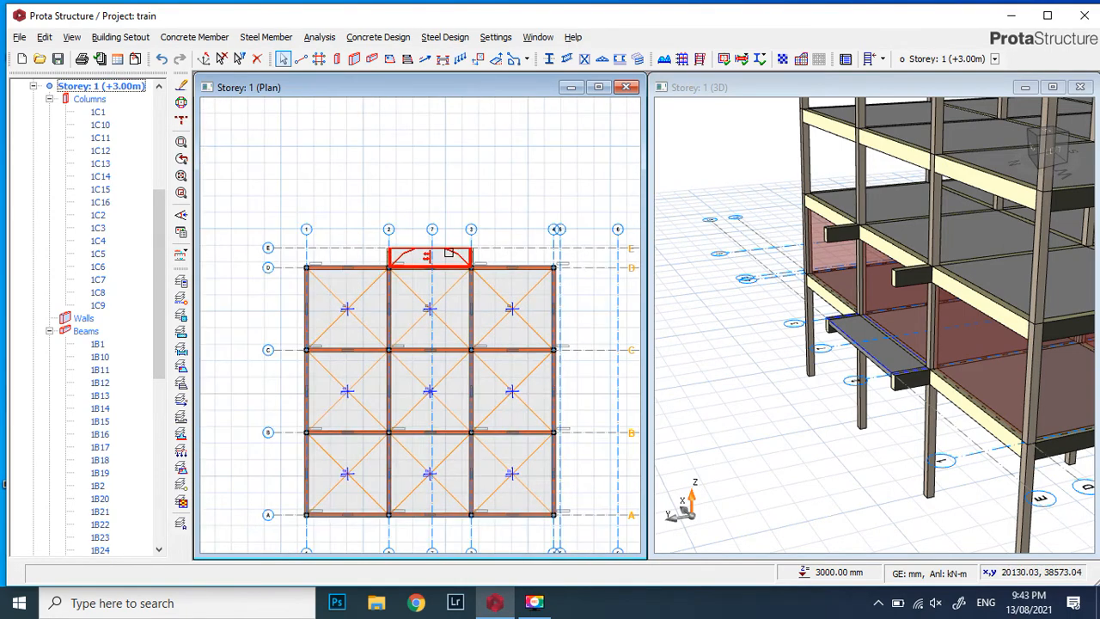
{"action": "left_click", "coordinate": [57, 58]}
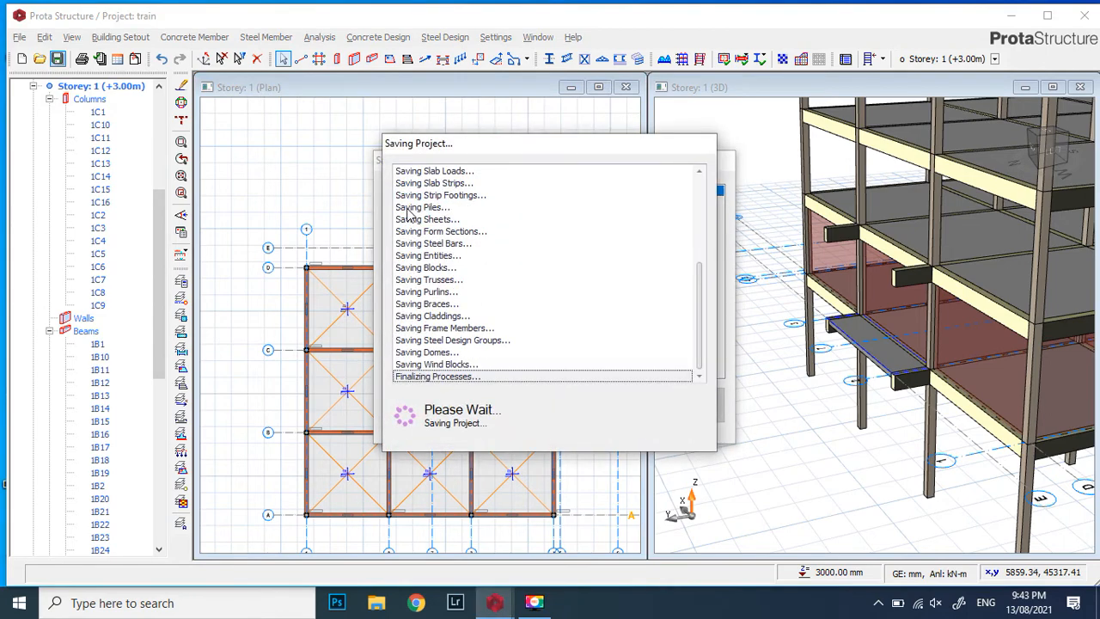
{"action": "left_click", "coordinate": [427, 60]}
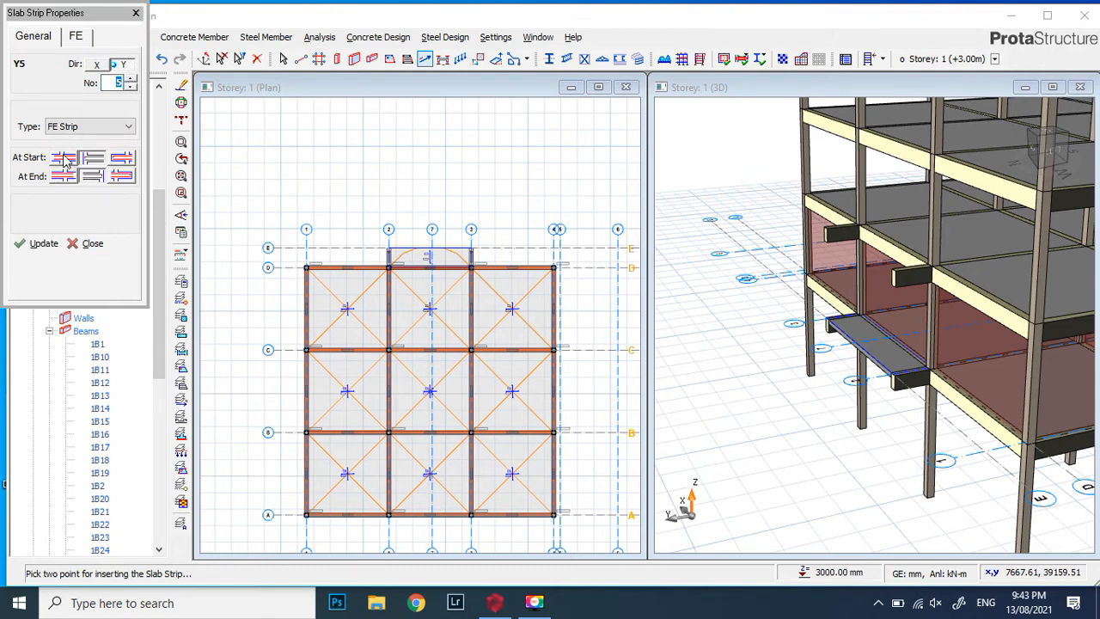
{"action": "left_click", "coordinate": [65, 159]}
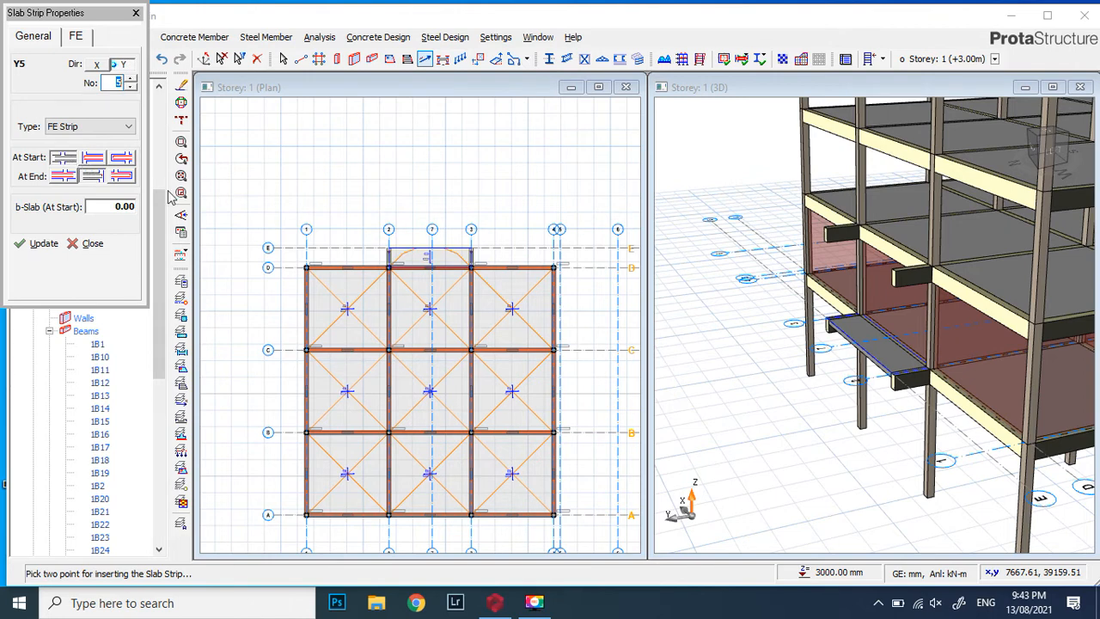
{"action": "left_click", "coordinate": [65, 177]}
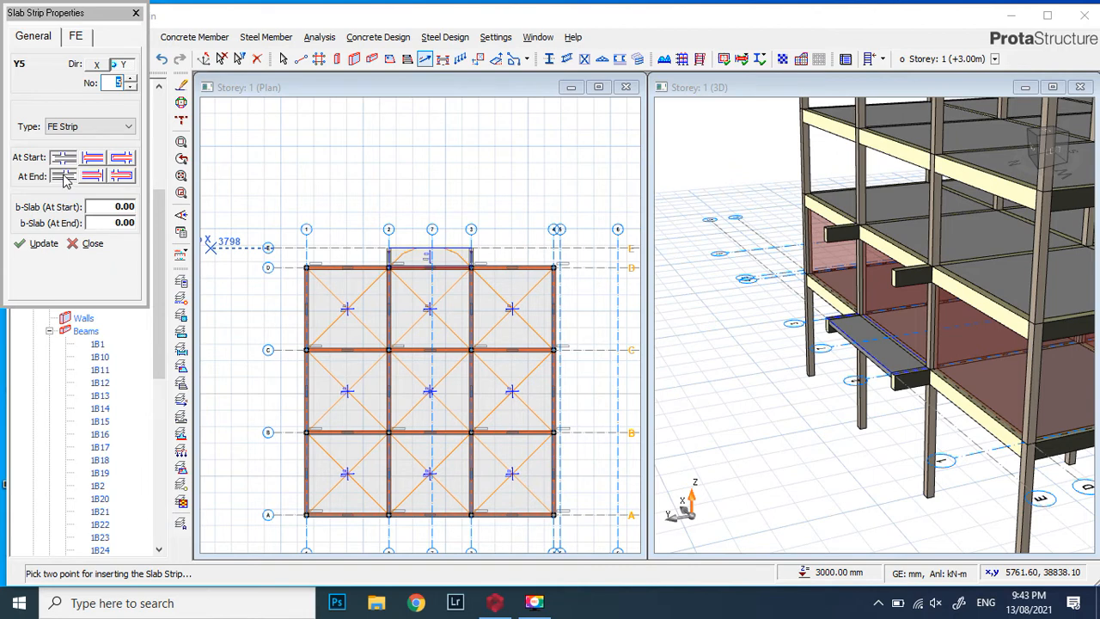
{"action": "left_click", "coordinate": [94, 159]}
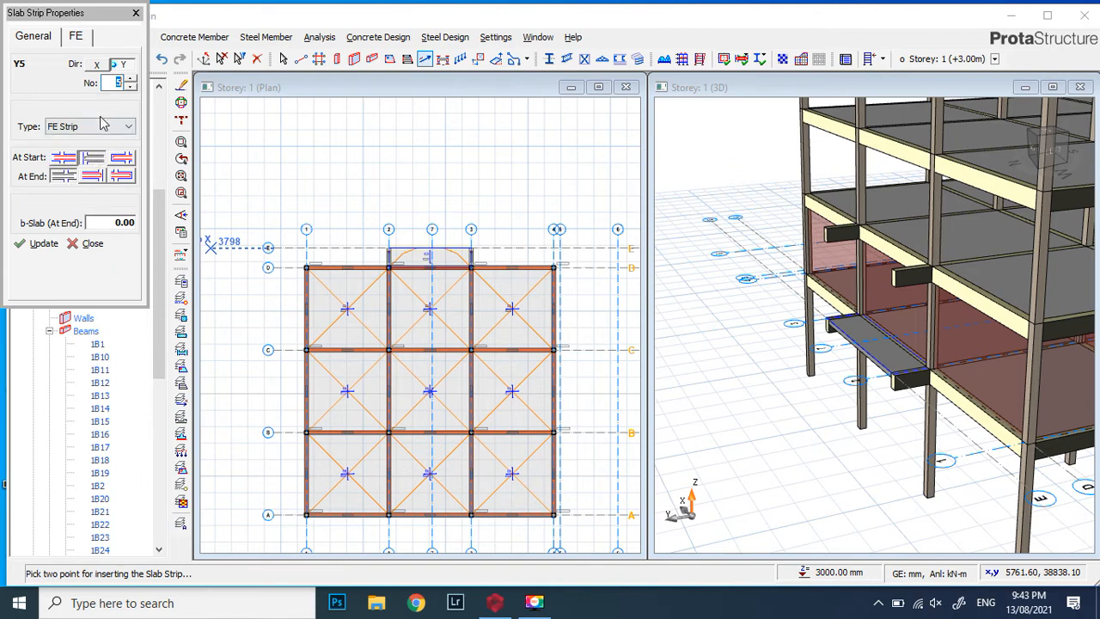
{"action": "left_click", "coordinate": [78, 36]}
{"action": "left_click", "coordinate": [24, 41]}
{"action": "left_click", "coordinate": [103, 126]}
{"action": "left_click", "coordinate": [101, 143]}
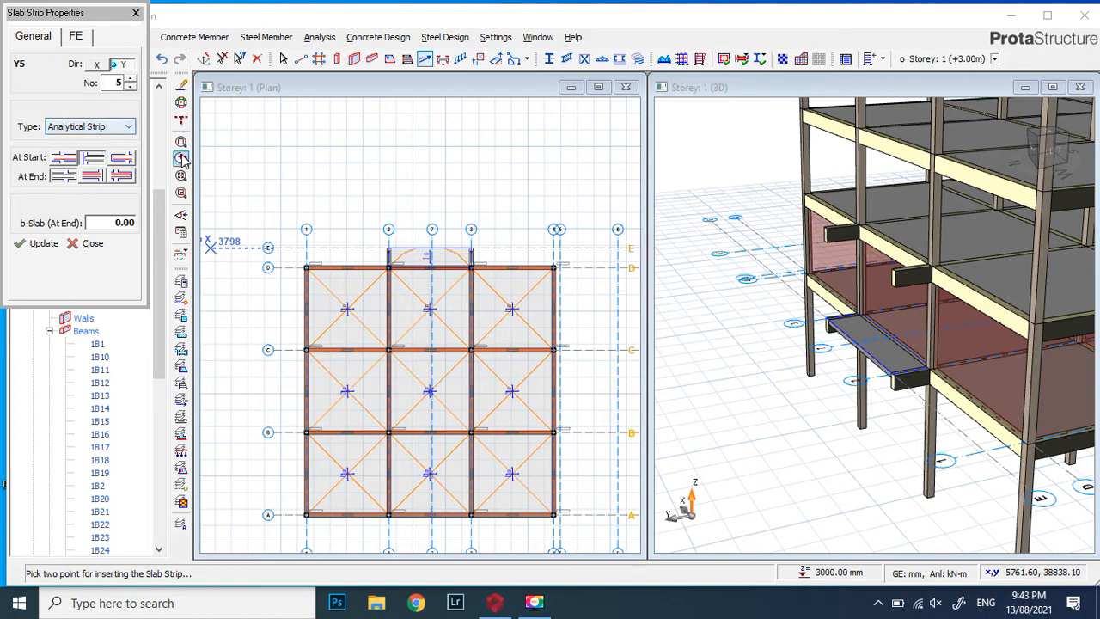
{"action": "left_click", "coordinate": [135, 13]}
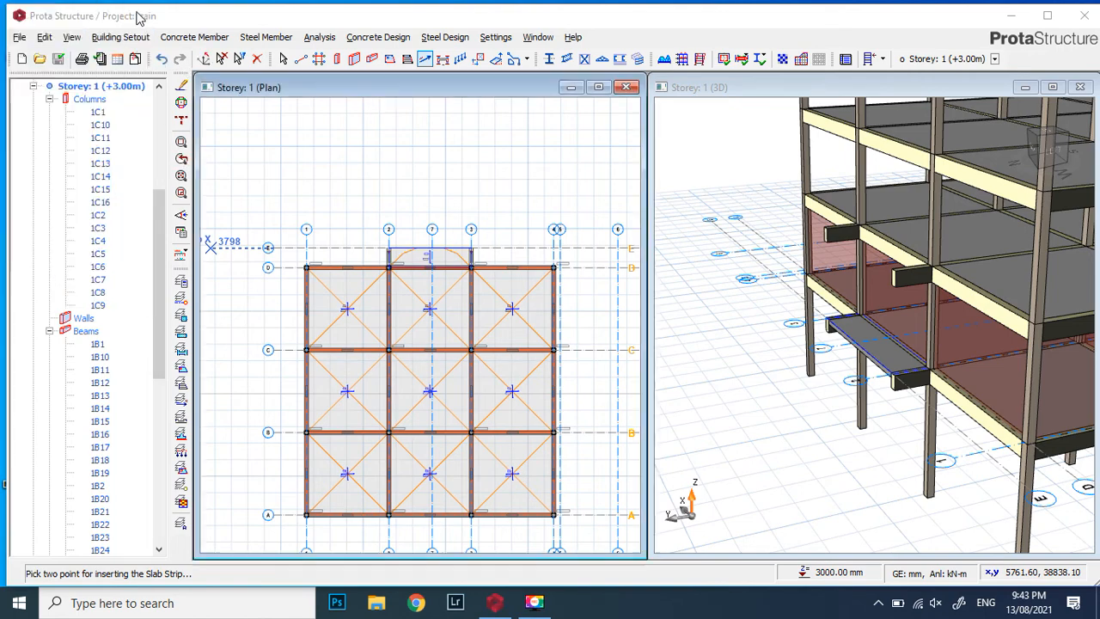
Insert a Y-direction Analytical Strip between axes 1 and 2, crossing axes C and B, with the b-Slab condition at both start and end
{"action": "left_click", "coordinate": [424, 59]}
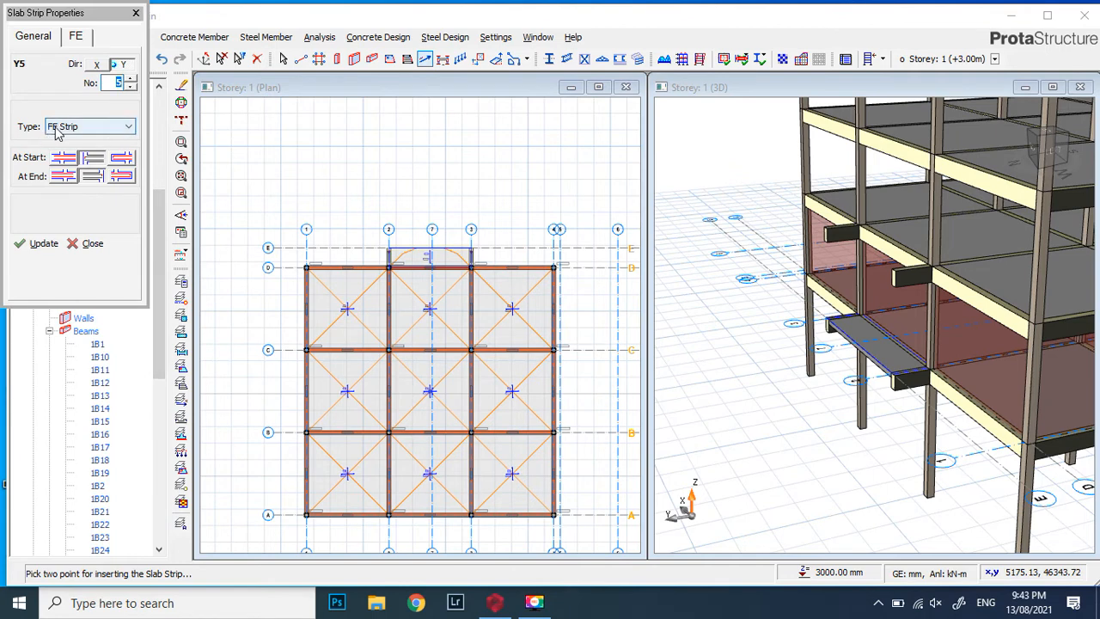
{"action": "left_click", "coordinate": [103, 129]}
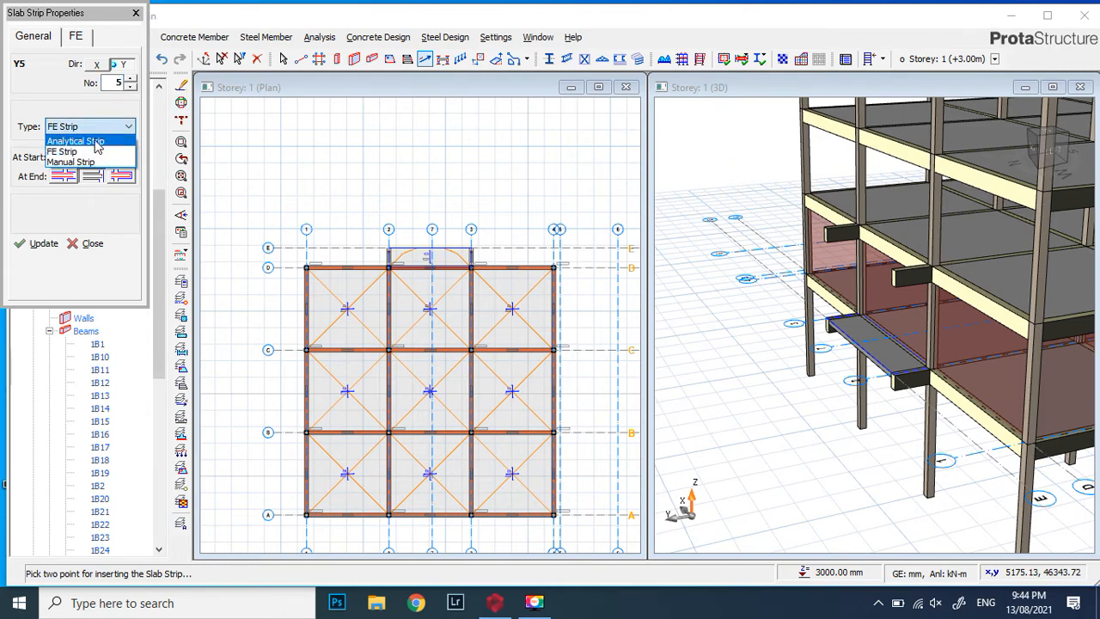
{"action": "left_click", "coordinate": [92, 143]}
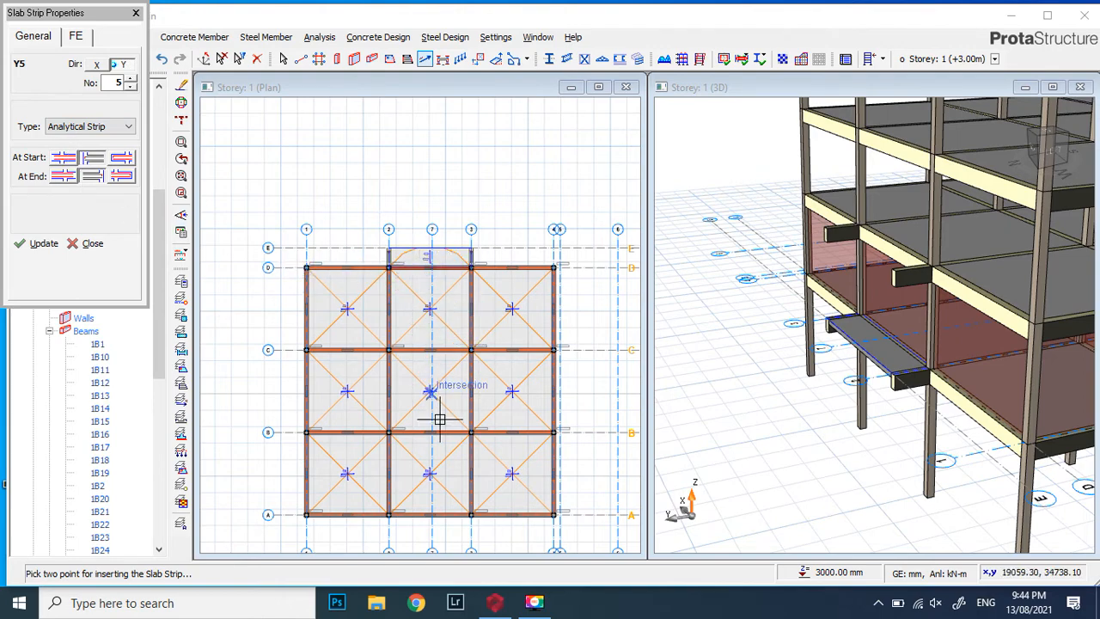
{"action": "scroll", "coordinate": [355, 344], "scroll_direction": "up", "scroll_amount": 3}
{"action": "scroll", "coordinate": [385, 319], "scroll_direction": "down", "scroll_amount": 3}
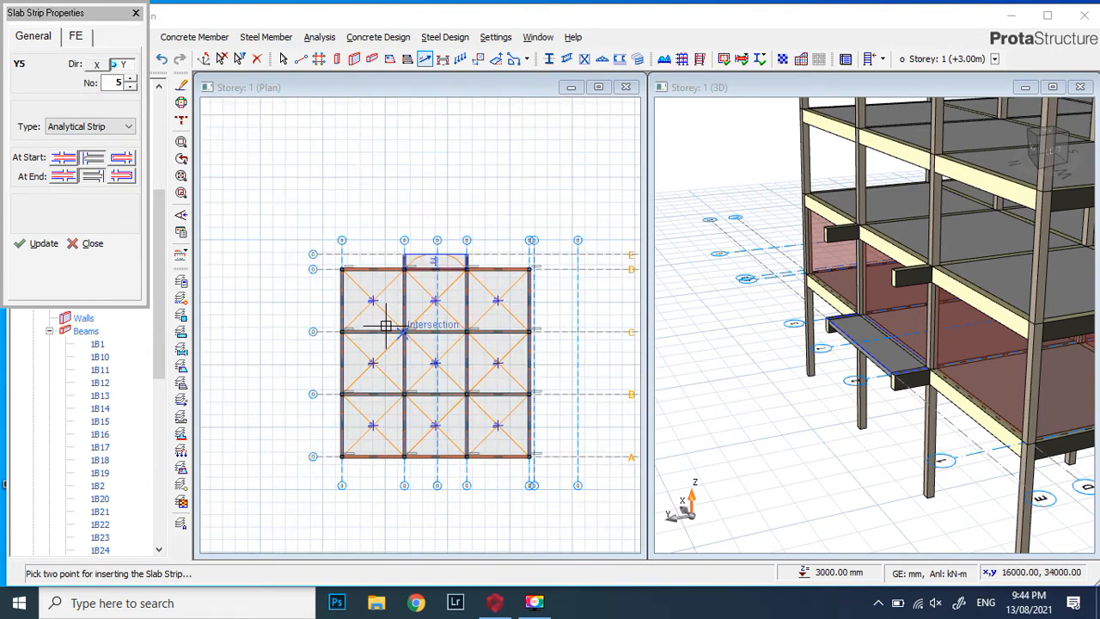
{"action": "scroll", "coordinate": [378, 324], "scroll_direction": "up", "scroll_amount": 1}
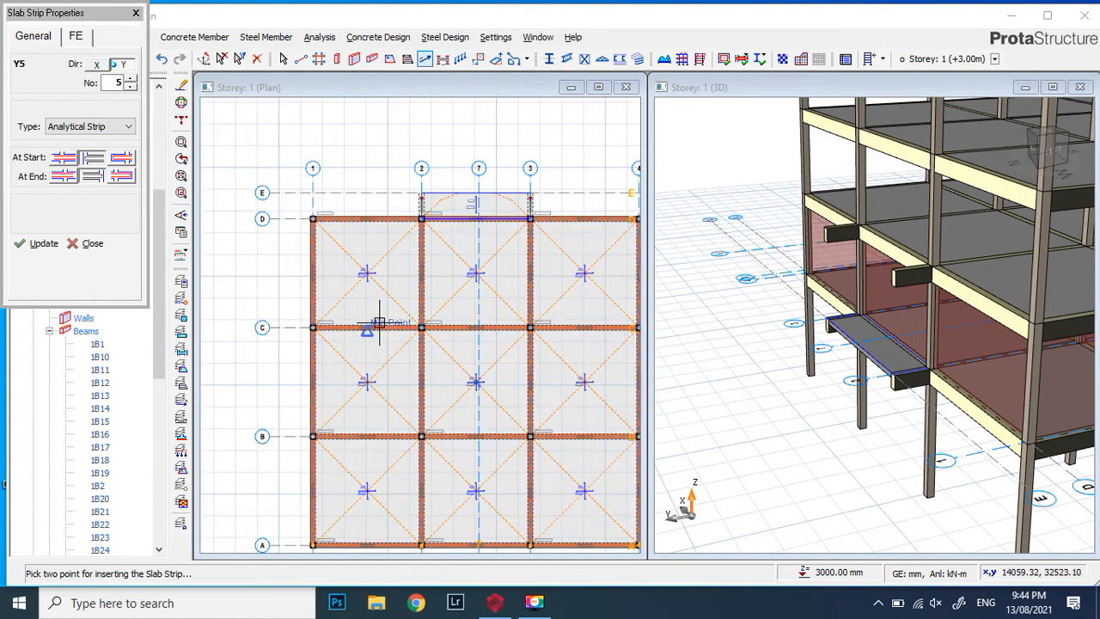
{"action": "left_click", "coordinate": [62, 162]}
{"action": "left_click", "coordinate": [62, 176]}
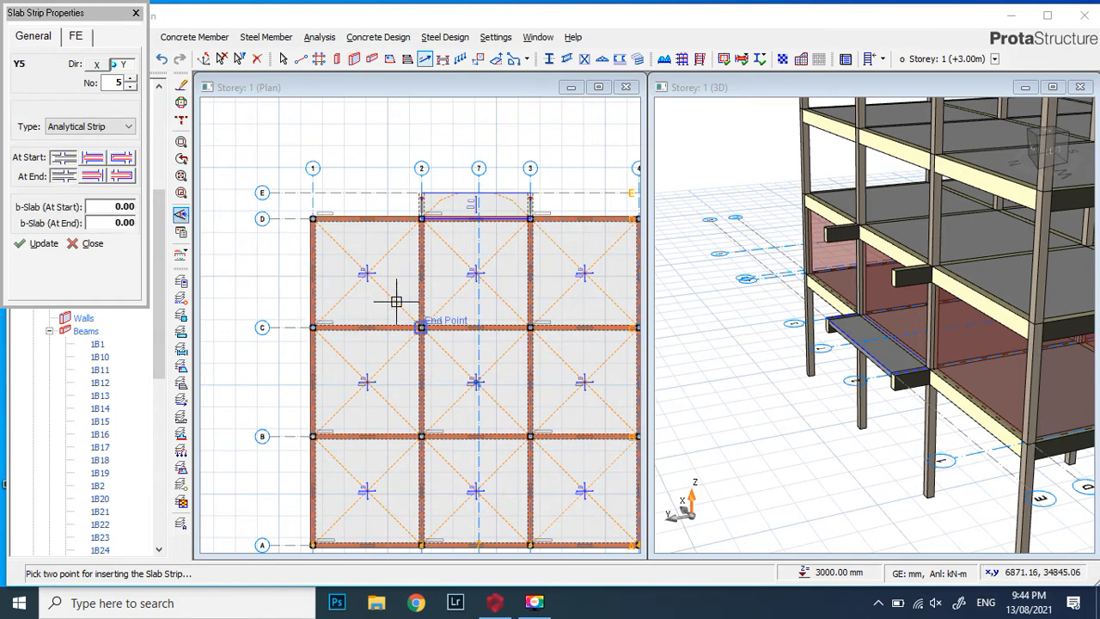
{"action": "left_click", "coordinate": [365, 300]}
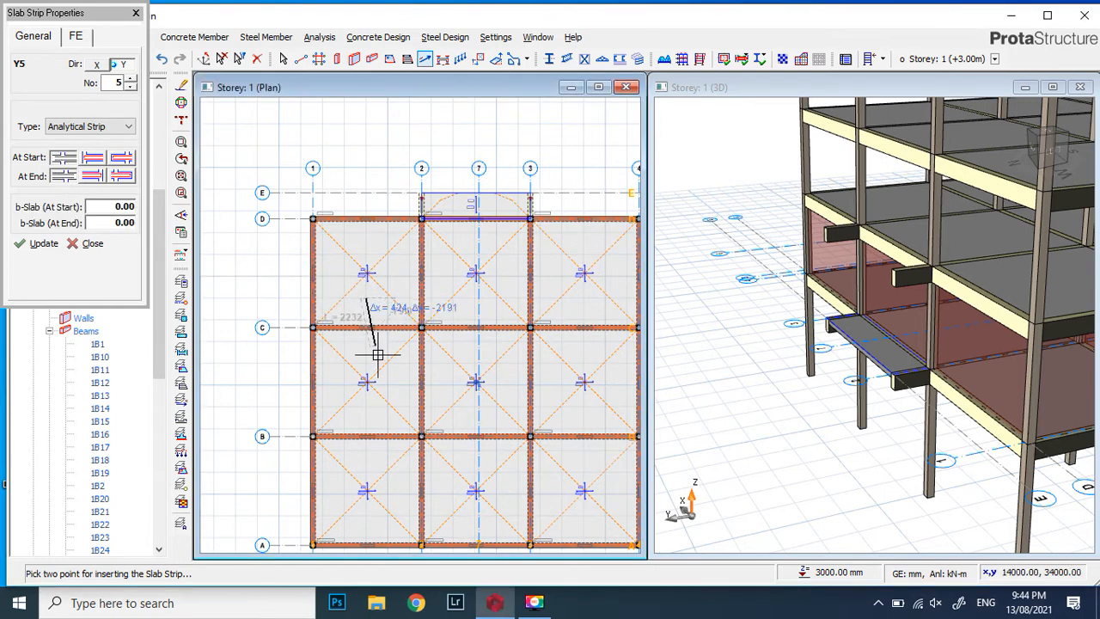
{"action": "left_click", "coordinate": [366, 463]}
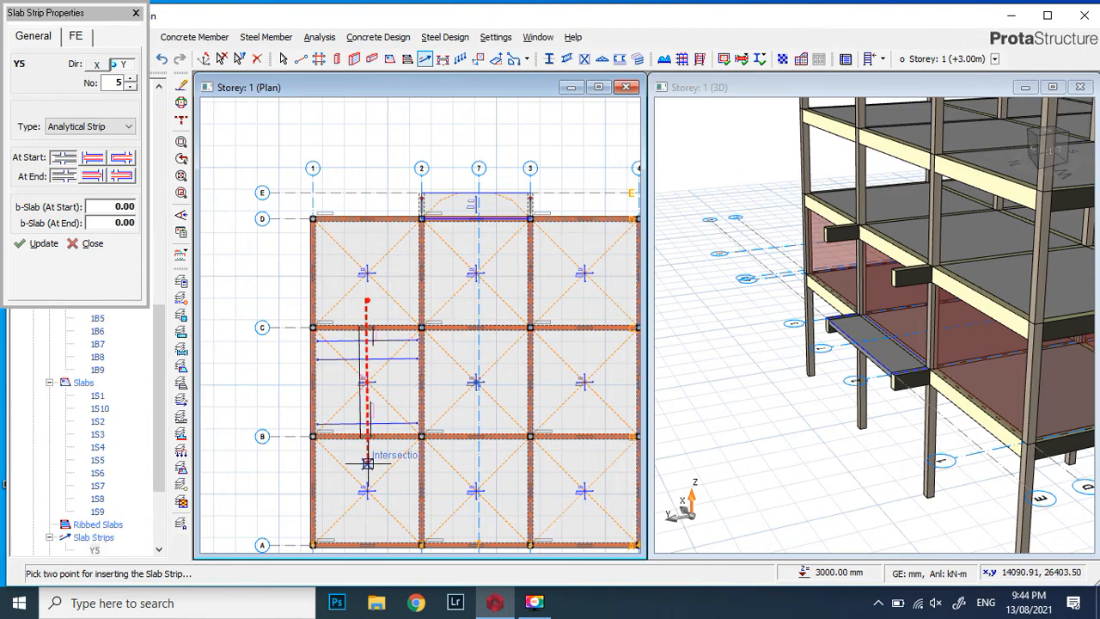
{"action": "scroll", "coordinate": [384, 410], "scroll_direction": "up", "scroll_amount": 3}
{"action": "scroll", "coordinate": [384, 410], "scroll_direction": "up", "scroll_amount": 2}
{"action": "scroll", "coordinate": [319, 280], "scroll_direction": "down", "scroll_amount": 4}
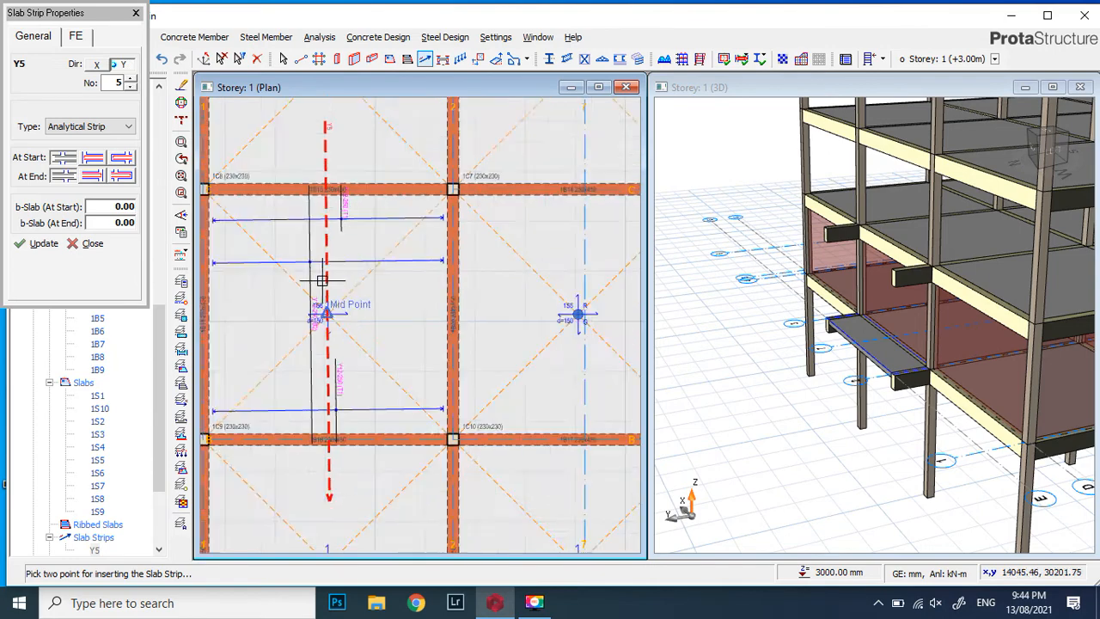
Insert a Y-direction Analytical Strip about 17.5 m long between axes 3 and 4, from beyond axis D to beyond axis A, with Bob at both ends
{"action": "left_click", "coordinate": [92, 158]}
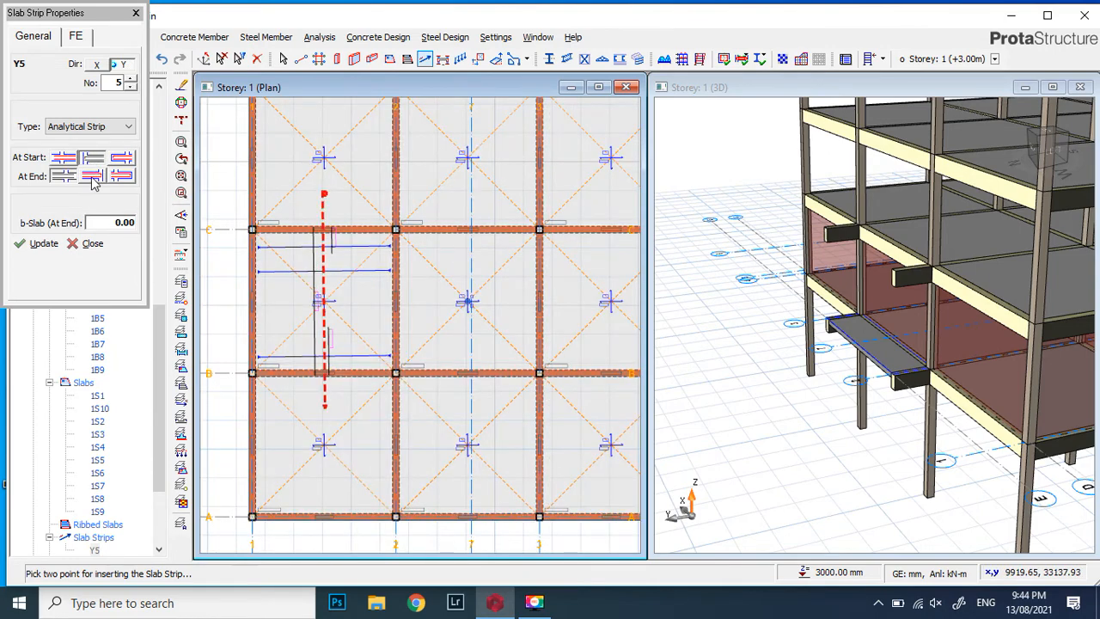
{"action": "left_click", "coordinate": [92, 176]}
{"action": "scroll", "coordinate": [273, 222], "scroll_direction": "down", "scroll_amount": 4}
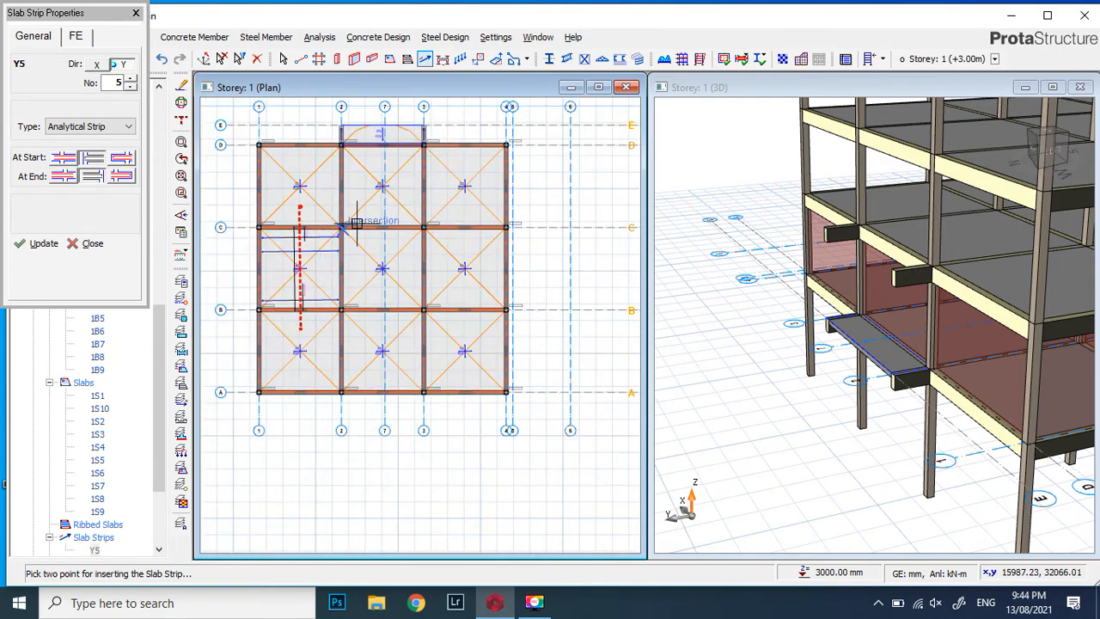
{"action": "scroll", "coordinate": [474, 131], "scroll_direction": "up", "scroll_amount": 2}
{"action": "scroll", "coordinate": [473, 131], "scroll_direction": "up", "scroll_amount": 1}
{"action": "left_click", "coordinate": [473, 130]}
{"action": "scroll", "coordinate": [478, 136], "scroll_direction": "down", "scroll_amount": 3}
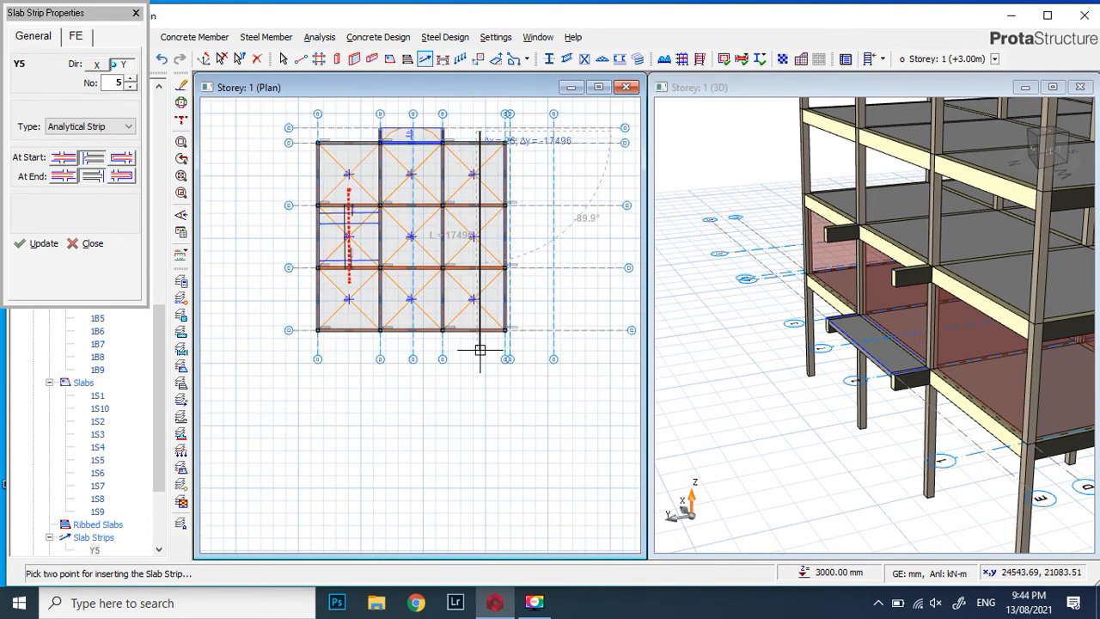
{"action": "left_click", "coordinate": [480, 351]}
{"action": "scroll", "coordinate": [508, 109], "scroll_direction": "up", "scroll_amount": 3}
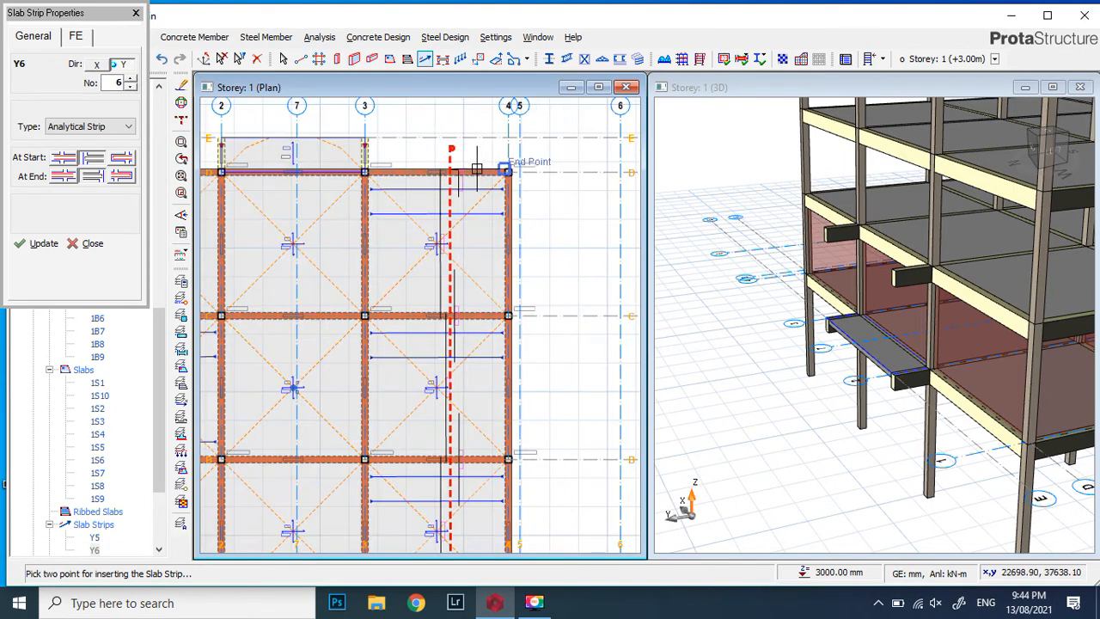
Insert an Analytical Strip about 18 m long between axes 7 and 3, from beyond axis E to beyond axis A, with the hooked start and Bob end
{"action": "left_click", "coordinate": [123, 160]}
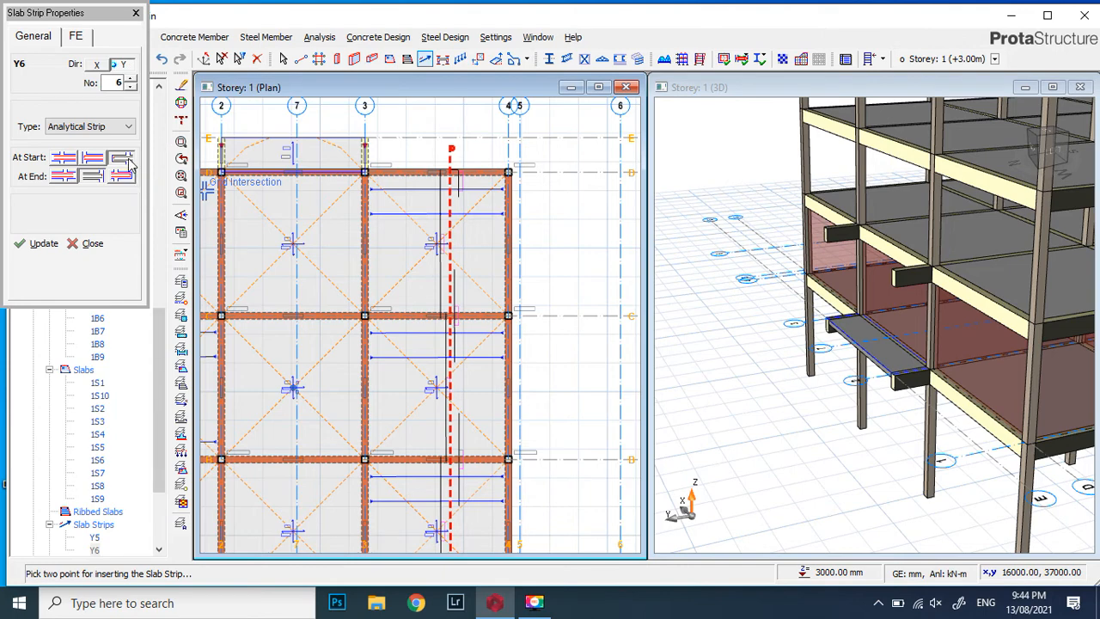
{"action": "scroll", "coordinate": [301, 120], "scroll_direction": "up", "scroll_amount": 3}
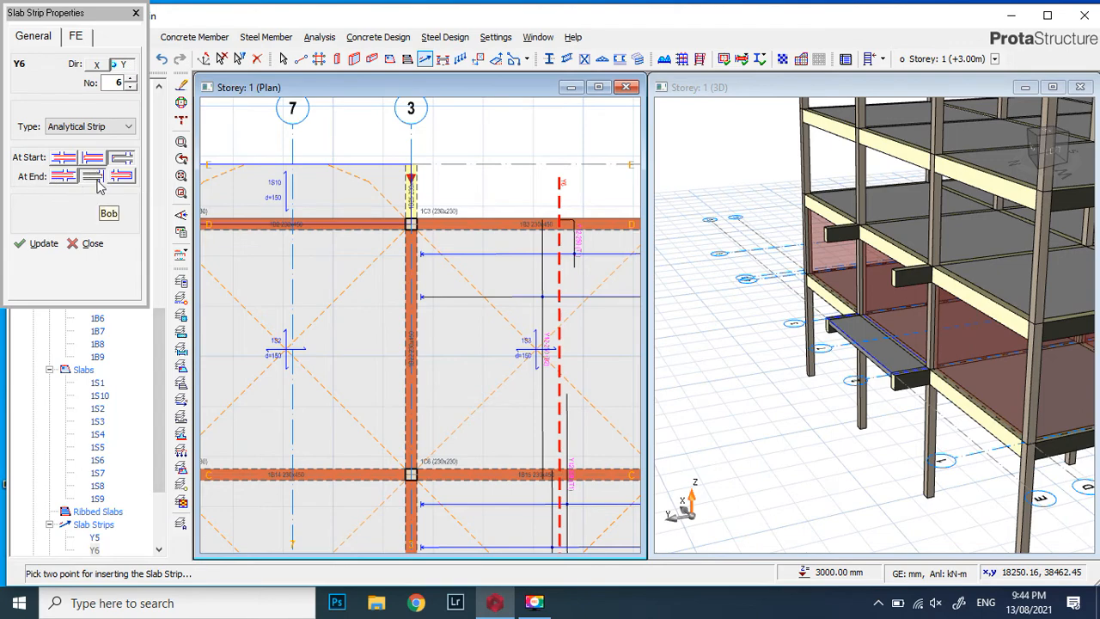
{"action": "scroll", "coordinate": [369, 124], "scroll_direction": "down", "scroll_amount": 3}
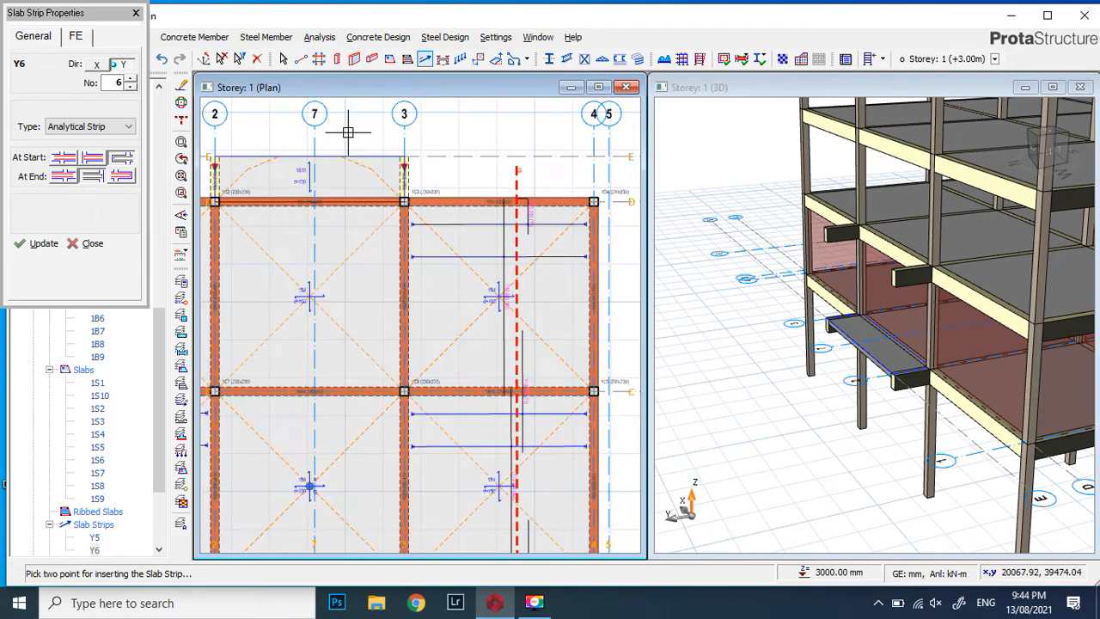
{"action": "scroll", "coordinate": [368, 122], "scroll_direction": "down", "scroll_amount": 2}
{"action": "scroll", "coordinate": [364, 296], "scroll_direction": "up", "scroll_amount": 2}
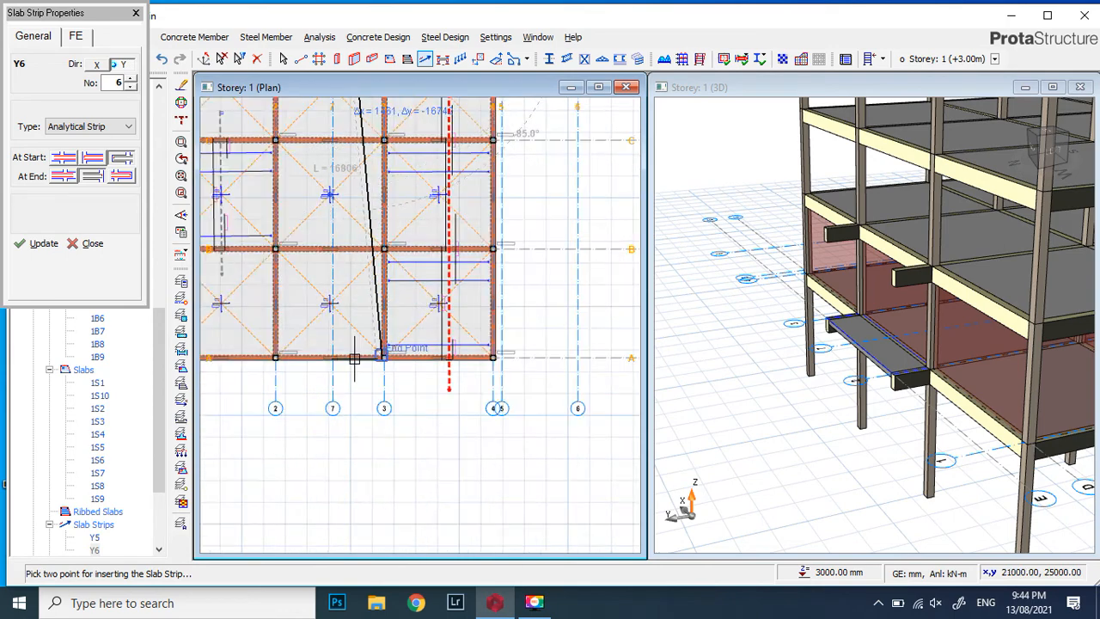
{"action": "scroll", "coordinate": [355, 361], "scroll_direction": "down", "scroll_amount": 1}
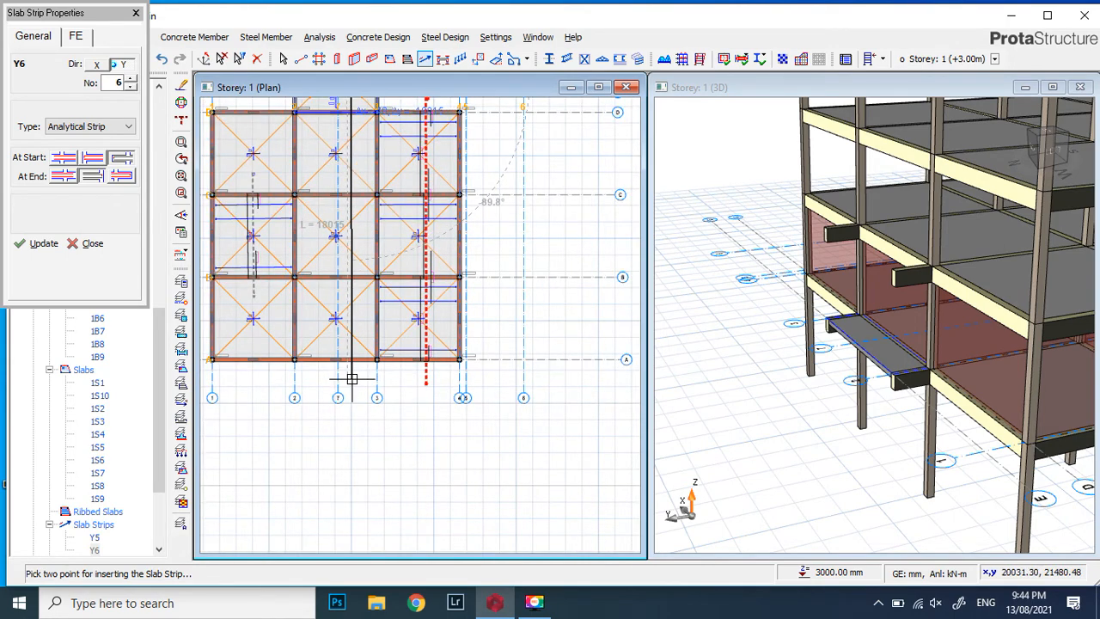
{"action": "left_click", "coordinate": [351, 378]}
{"action": "scroll", "coordinate": [351, 373], "scroll_direction": "up", "scroll_amount": 5}
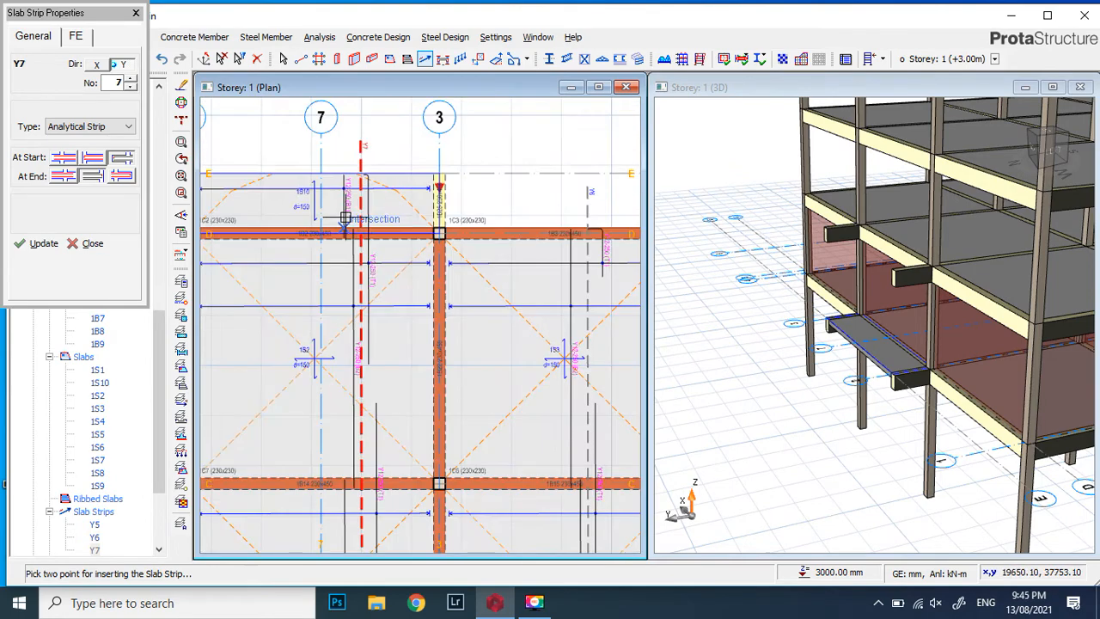
{"action": "scroll", "coordinate": [379, 215], "scroll_direction": "up", "scroll_amount": 3}
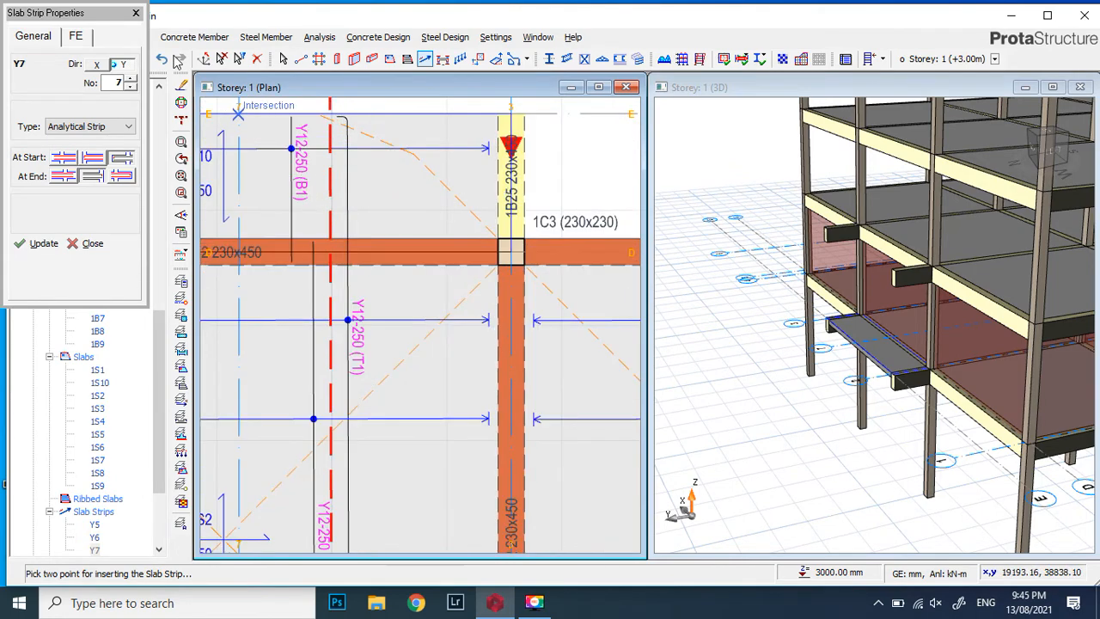
{"action": "left_click", "coordinate": [135, 13]}
Examine the Y12-250 (T1) bar where it runs from the cantilever slab across axis D into slab 1S2
{"action": "scroll", "coordinate": [346, 230], "scroll_direction": "up", "scroll_amount": 1}
{"action": "left_click", "coordinate": [347, 231]}
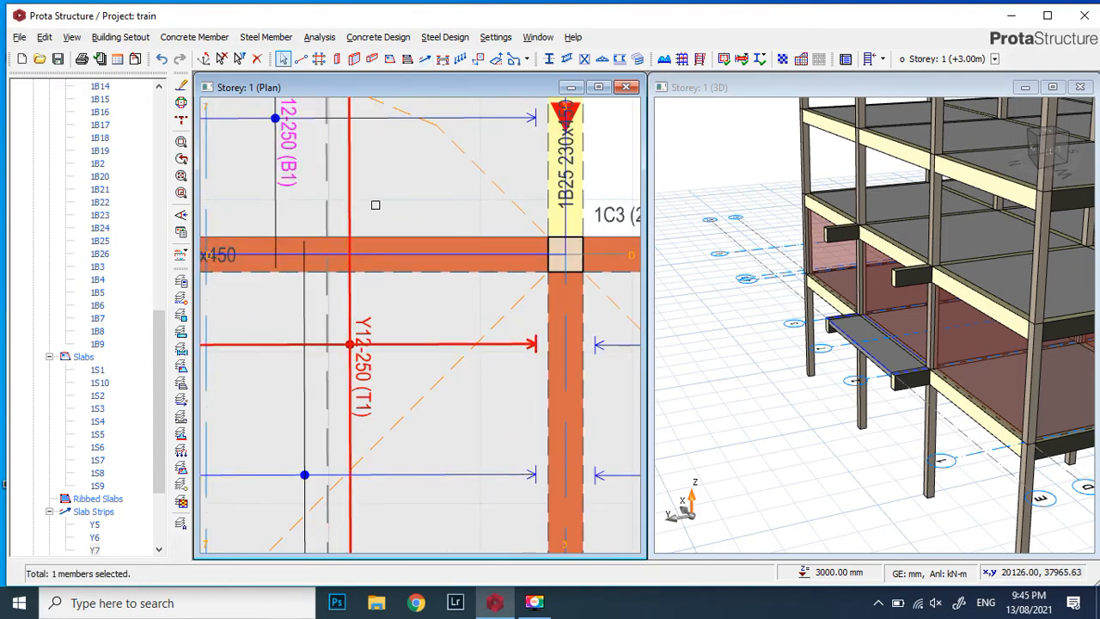
{"action": "scroll", "coordinate": [375, 205], "scroll_direction": "down", "scroll_amount": 3}
{"action": "scroll", "coordinate": [370, 140], "scroll_direction": "up", "scroll_amount": 1}
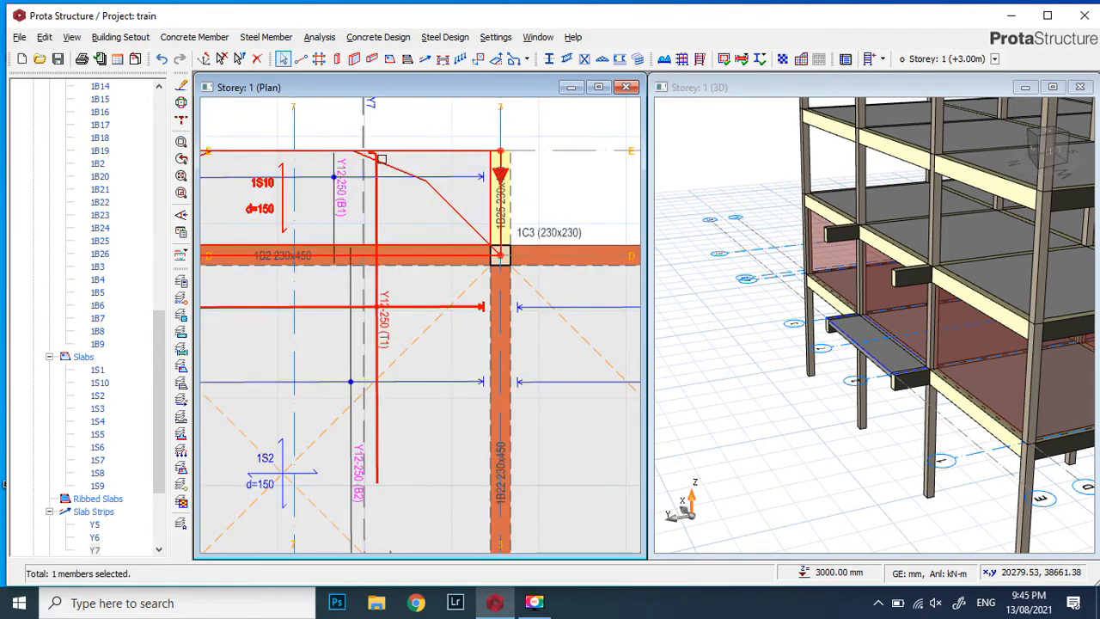
{"action": "scroll", "coordinate": [374, 182], "scroll_direction": "down", "scroll_amount": 1}
{"action": "scroll", "coordinate": [389, 299], "scroll_direction": "up", "scroll_amount": 1}
{"action": "scroll", "coordinate": [391, 305], "scroll_direction": "up", "scroll_amount": 1}
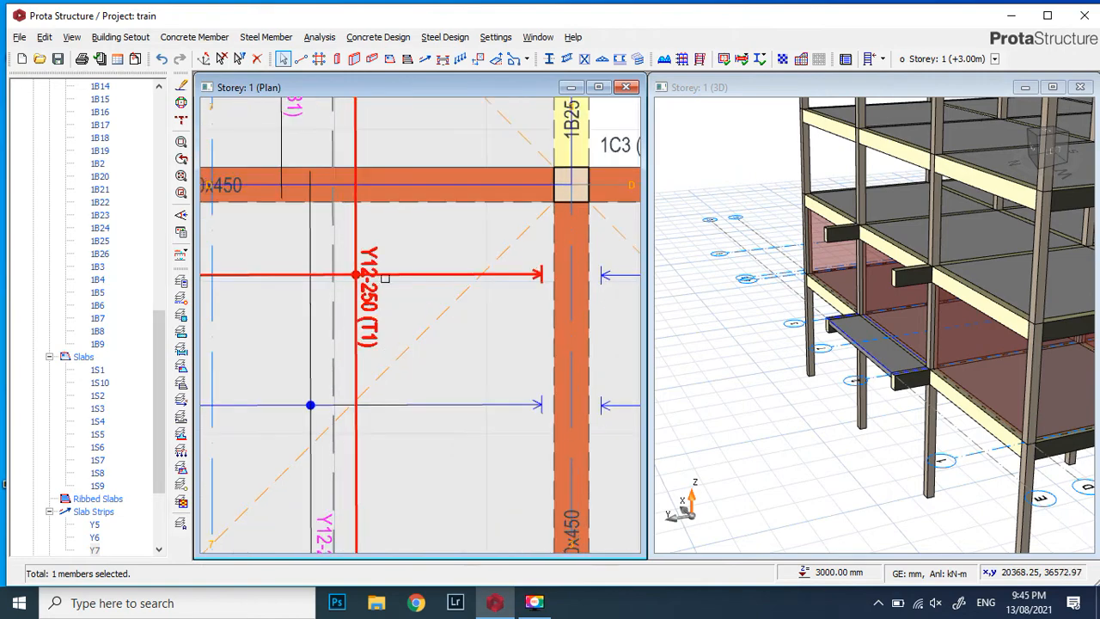
{"action": "scroll", "coordinate": [378, 258], "scroll_direction": "down", "scroll_amount": 2}
{"action": "scroll", "coordinate": [361, 127], "scroll_direction": "up", "scroll_amount": 2}
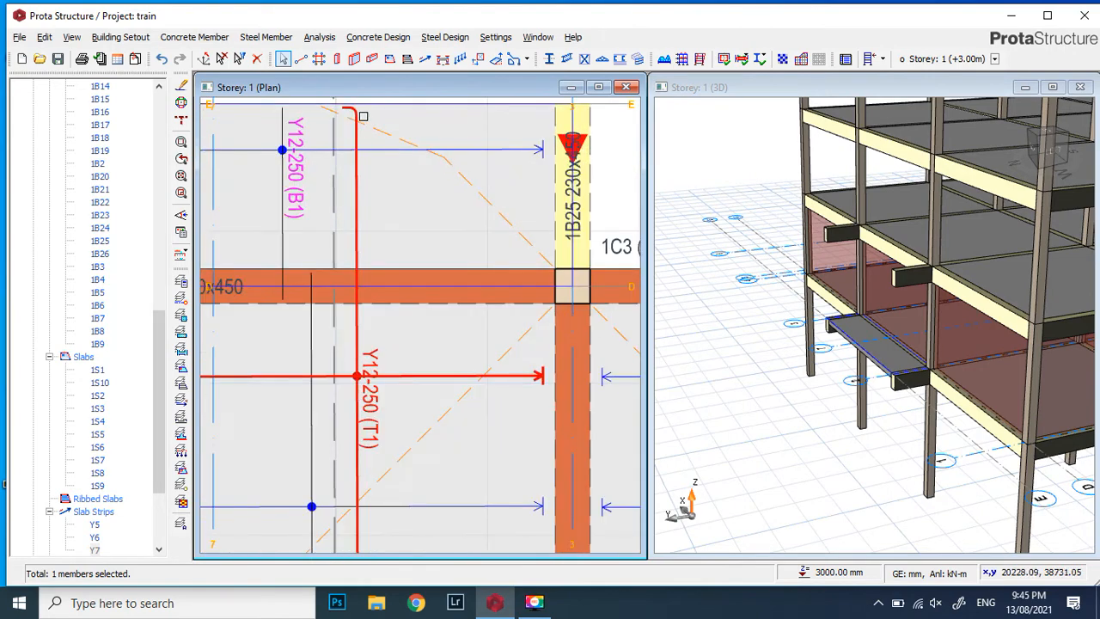
{"action": "scroll", "coordinate": [361, 129], "scroll_direction": "down", "scroll_amount": 2}
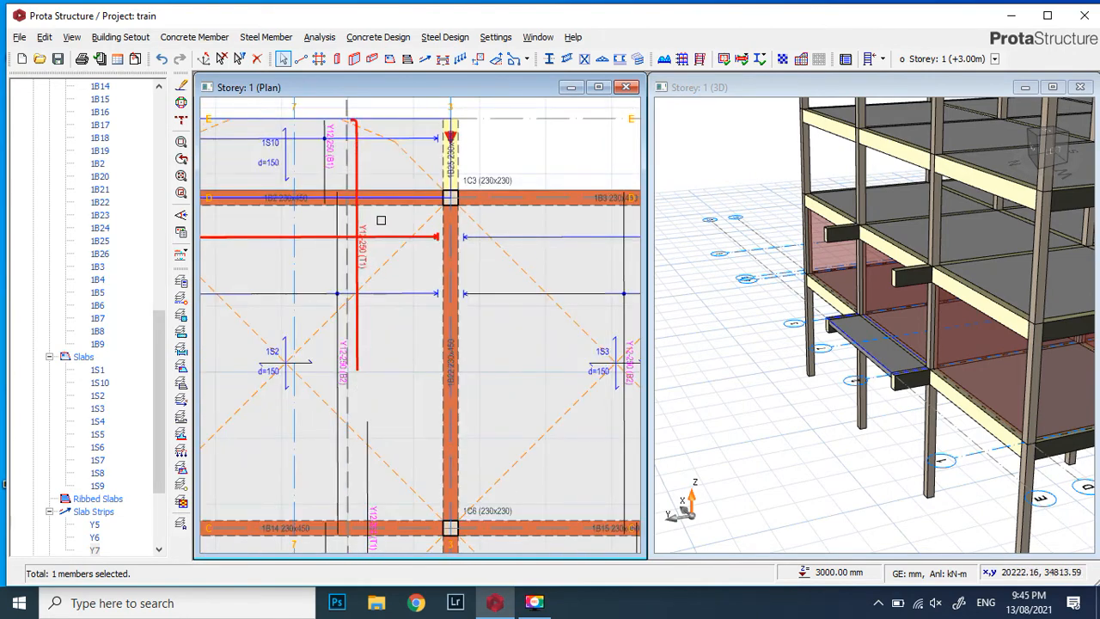
{"action": "scroll", "coordinate": [372, 258], "scroll_direction": "down", "scroll_amount": 1}
{"action": "scroll", "coordinate": [370, 184], "scroll_direction": "up", "scroll_amount": 1}
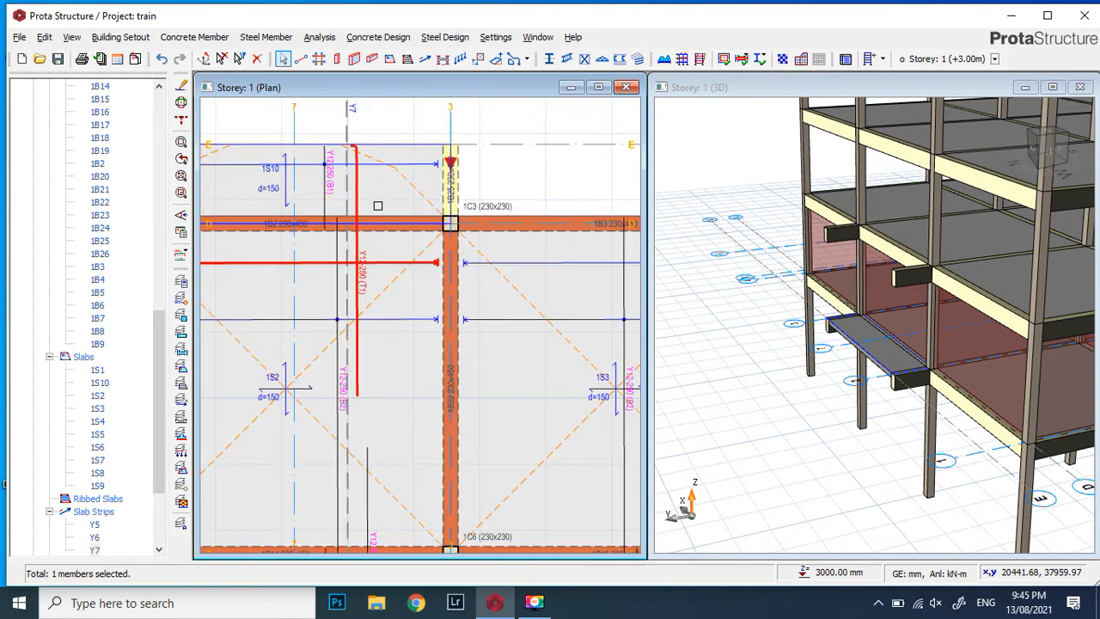
{"action": "scroll", "coordinate": [368, 192], "scroll_direction": "up", "scroll_amount": 1}
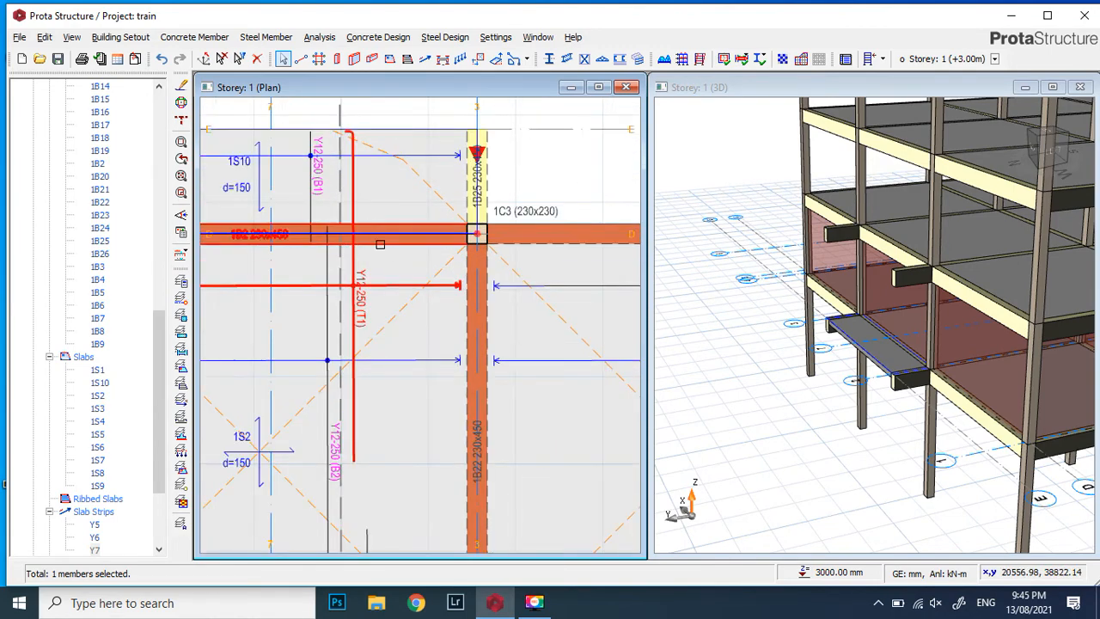
{"action": "scroll", "coordinate": [388, 170], "scroll_direction": "down", "scroll_amount": 1}
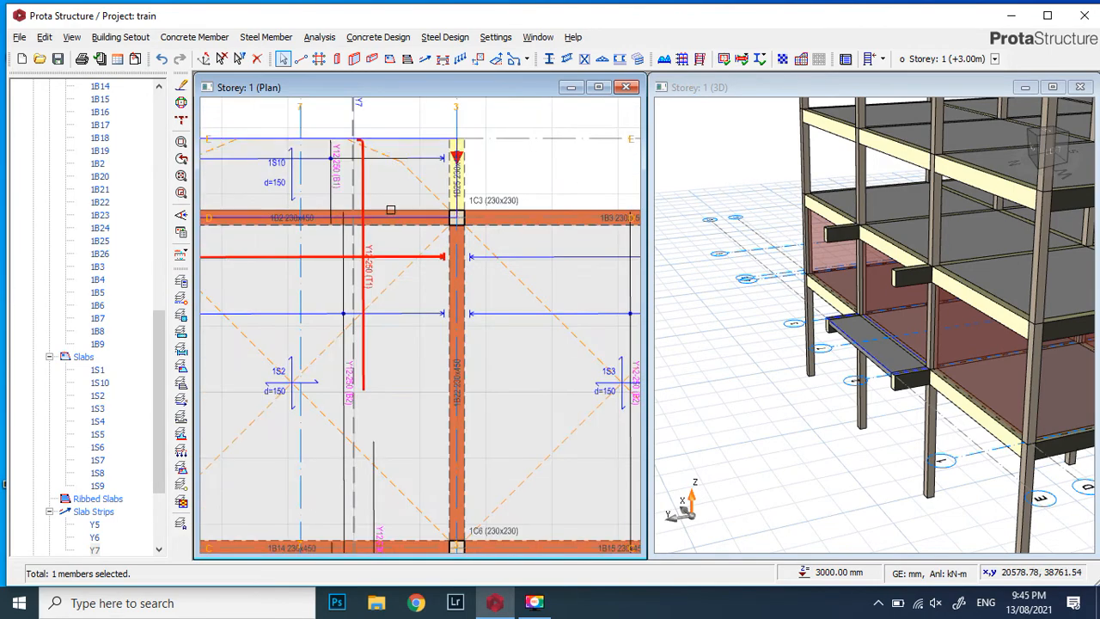
{"action": "scroll", "coordinate": [387, 148], "scroll_direction": "up", "scroll_amount": 1}
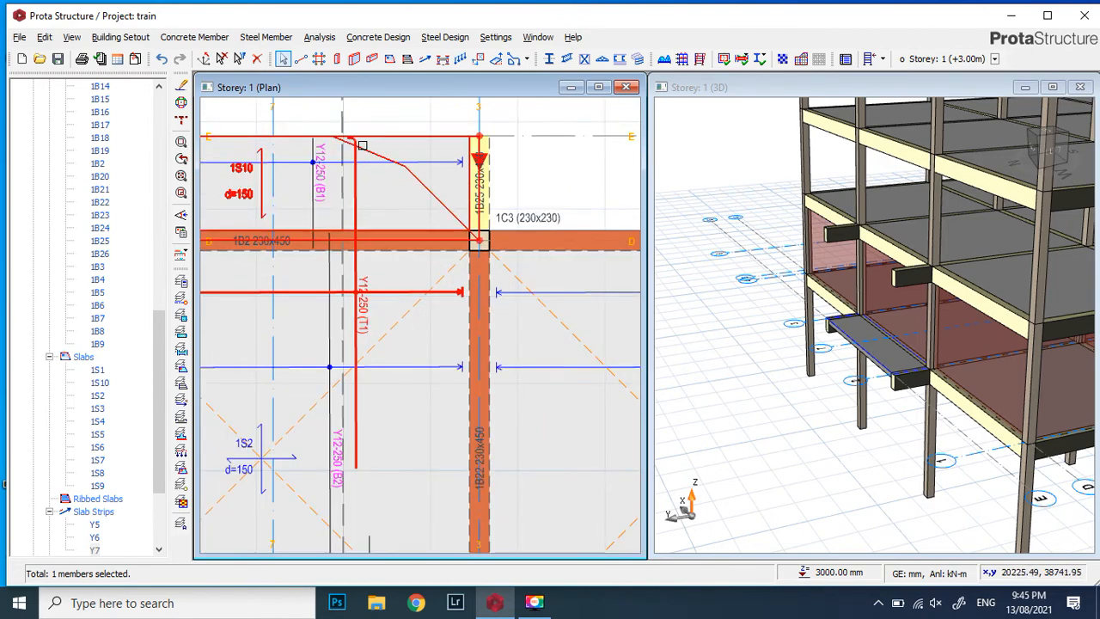
Examine the Y12-250 top and bottom bars where cantilever slab 1S10 meets beam 1B2 and slab 1S2
{"action": "scroll", "coordinate": [362, 146], "scroll_direction": "down", "scroll_amount": 2}
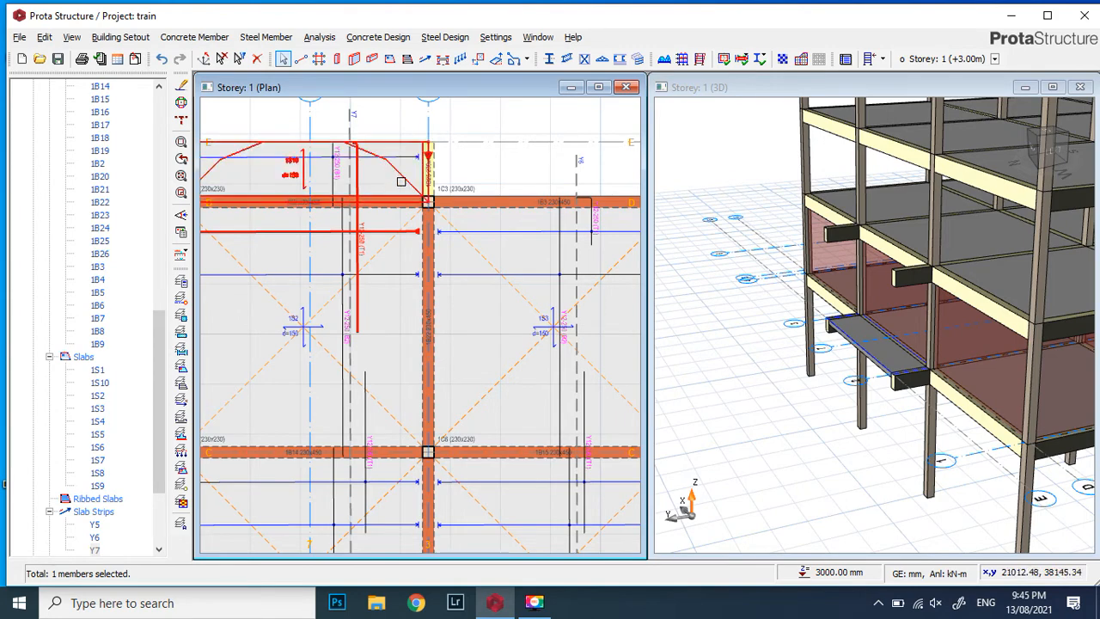
{"action": "scroll", "coordinate": [426, 186], "scroll_direction": "down", "scroll_amount": 1}
{"action": "scroll", "coordinate": [427, 185], "scroll_direction": "down", "scroll_amount": 4}
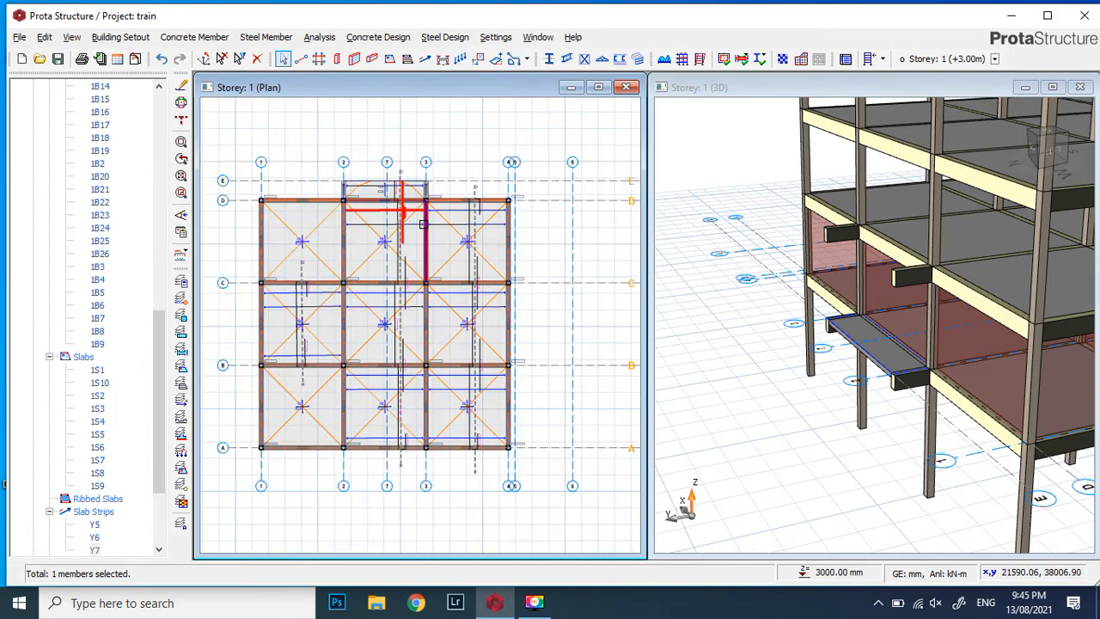
{"action": "scroll", "coordinate": [391, 212], "scroll_direction": "up", "scroll_amount": 3}
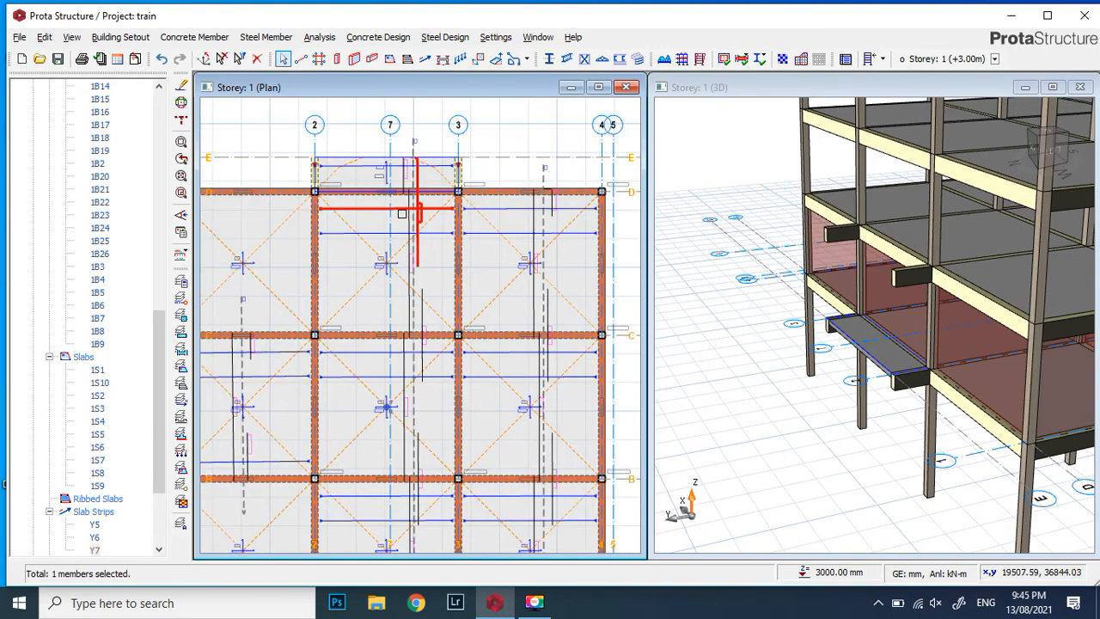
{"action": "scroll", "coordinate": [428, 174], "scroll_direction": "up", "scroll_amount": 1}
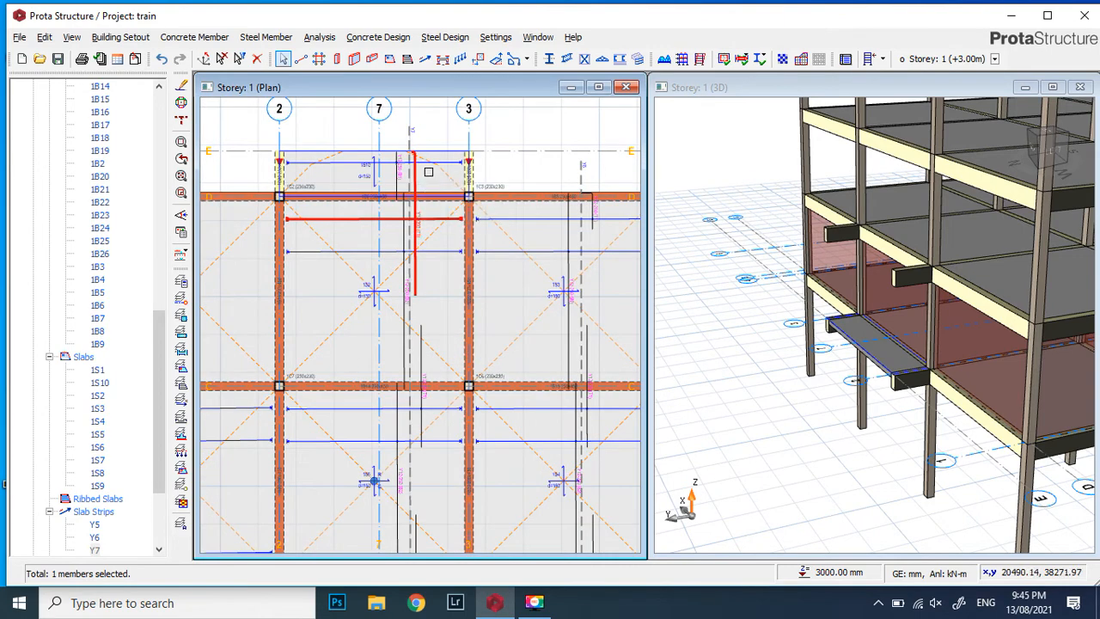
{"action": "mouse_move", "coordinate": [428, 204]}
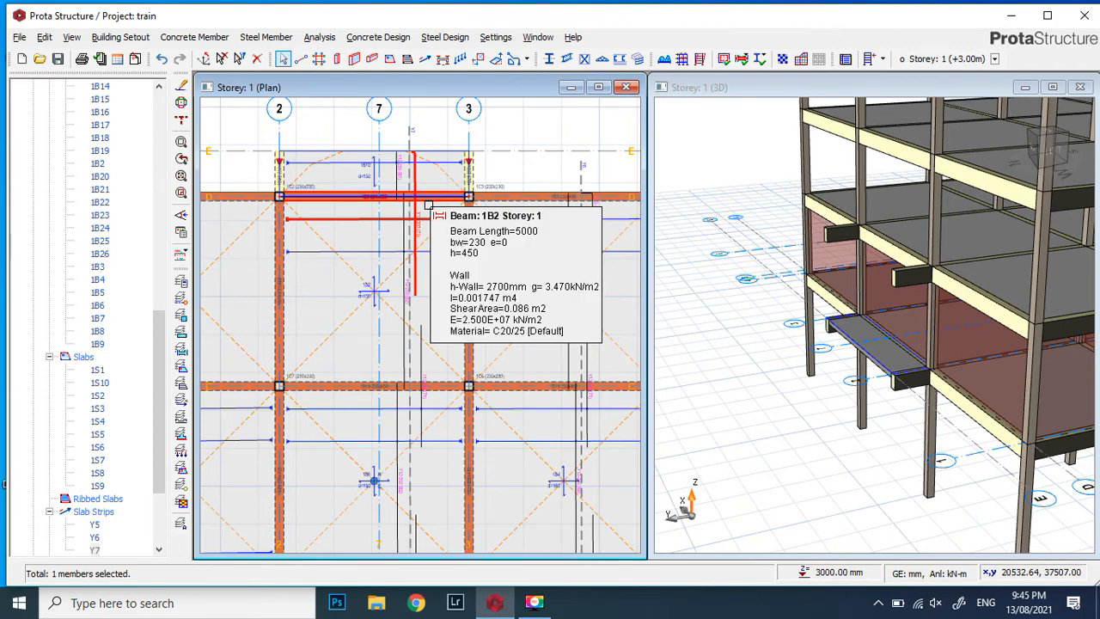
{"action": "scroll", "coordinate": [373, 182], "scroll_direction": "up", "scroll_amount": 2}
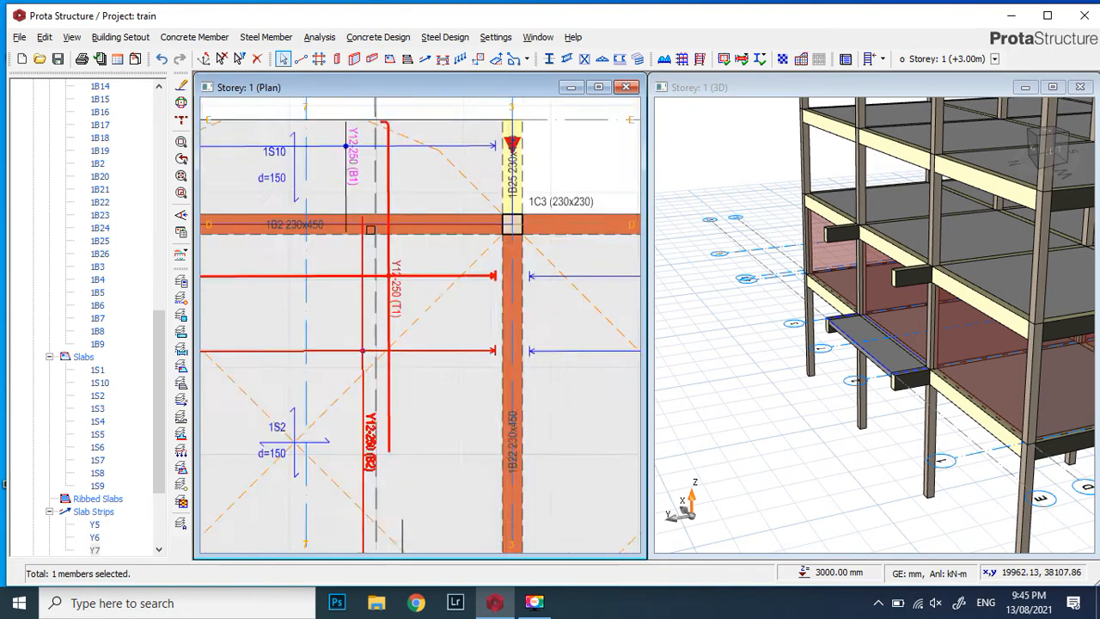
{"action": "scroll", "coordinate": [373, 181], "scroll_direction": "up", "scroll_amount": 3}
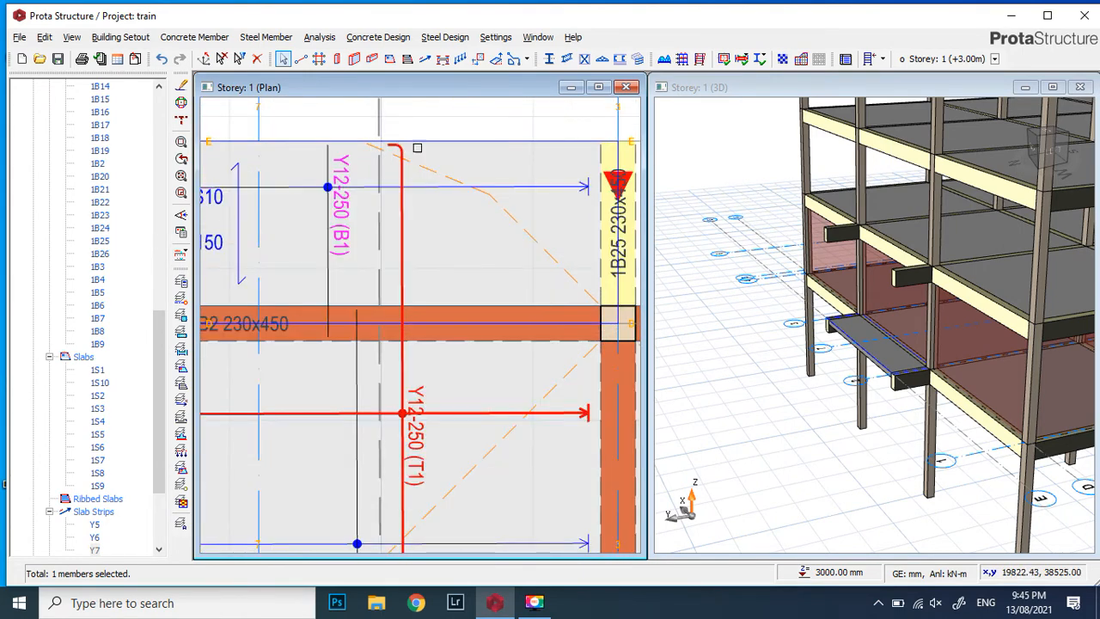
{"action": "scroll", "coordinate": [344, 181], "scroll_direction": "up", "scroll_amount": 2}
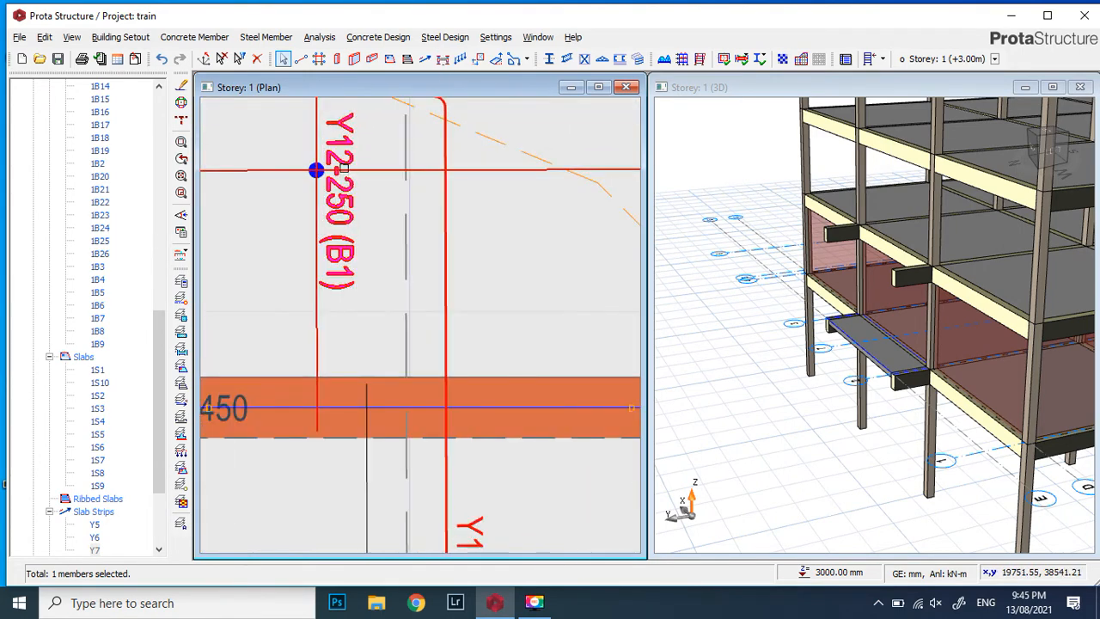
{"action": "scroll", "coordinate": [341, 173], "scroll_direction": "up", "scroll_amount": 2}
{"action": "scroll", "coordinate": [341, 173], "scroll_direction": "down", "scroll_amount": 3}
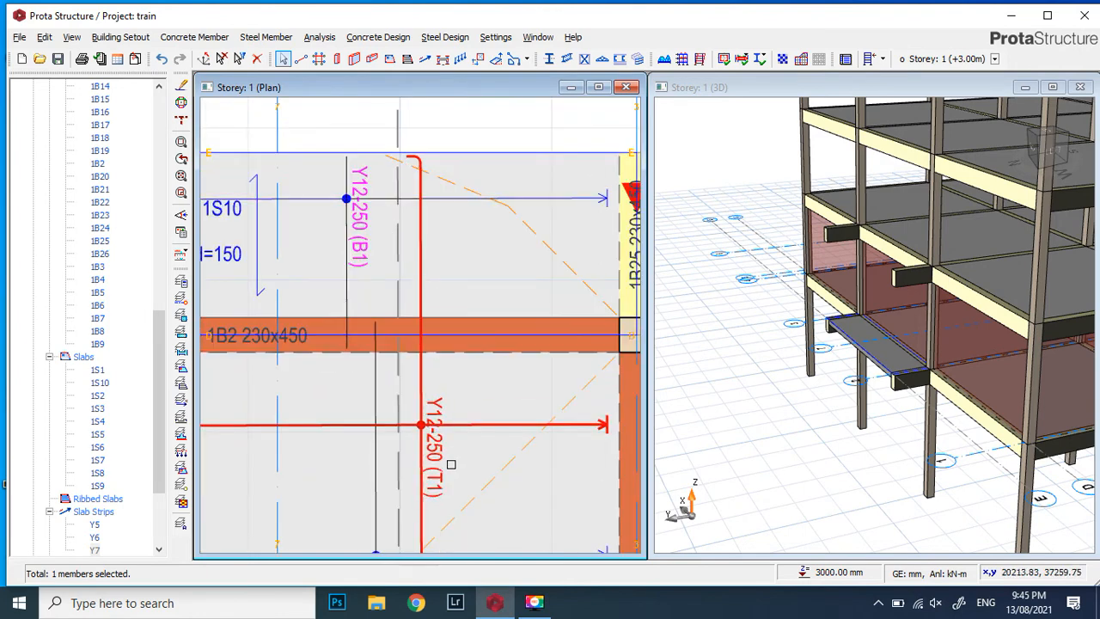
{"action": "scroll", "coordinate": [446, 403], "scroll_direction": "up", "scroll_amount": 2}
{"action": "scroll", "coordinate": [446, 403], "scroll_direction": "down", "scroll_amount": 2}
Set the maximum steel bar spacing to 200 mm in the Slab Design Settings
{"action": "left_click", "coordinate": [495, 37]}
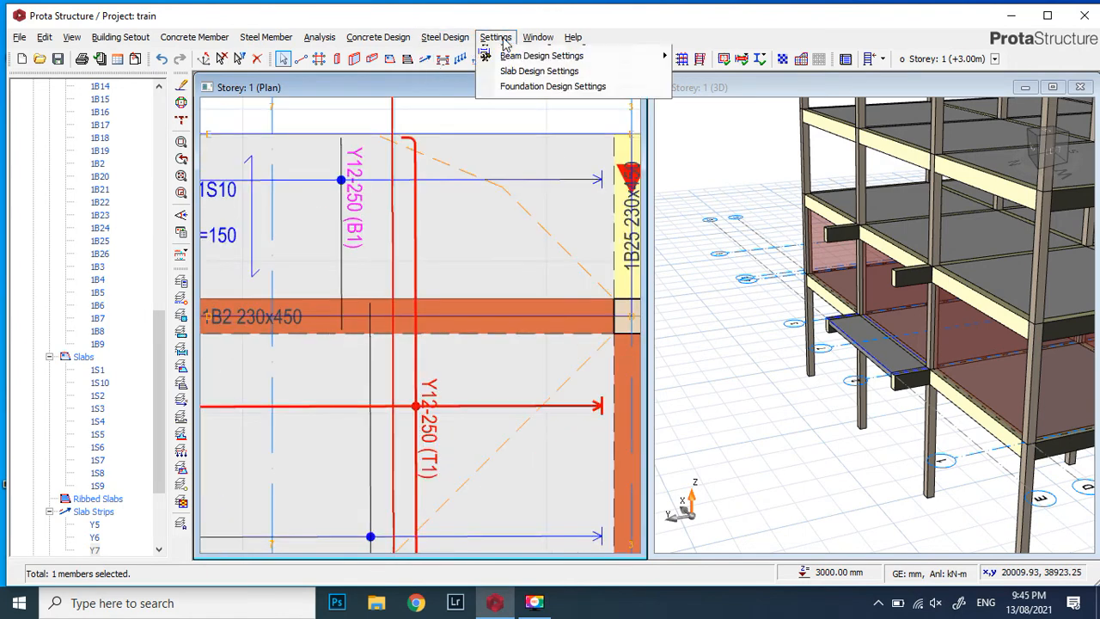
{"action": "left_click", "coordinate": [528, 184]}
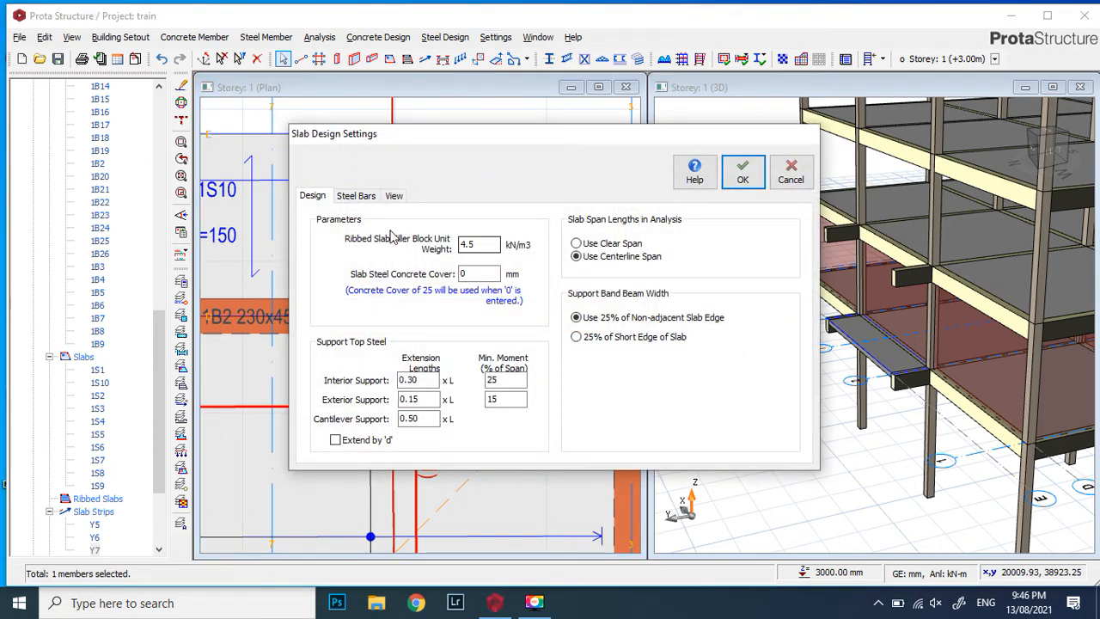
{"action": "left_click", "coordinate": [357, 195]}
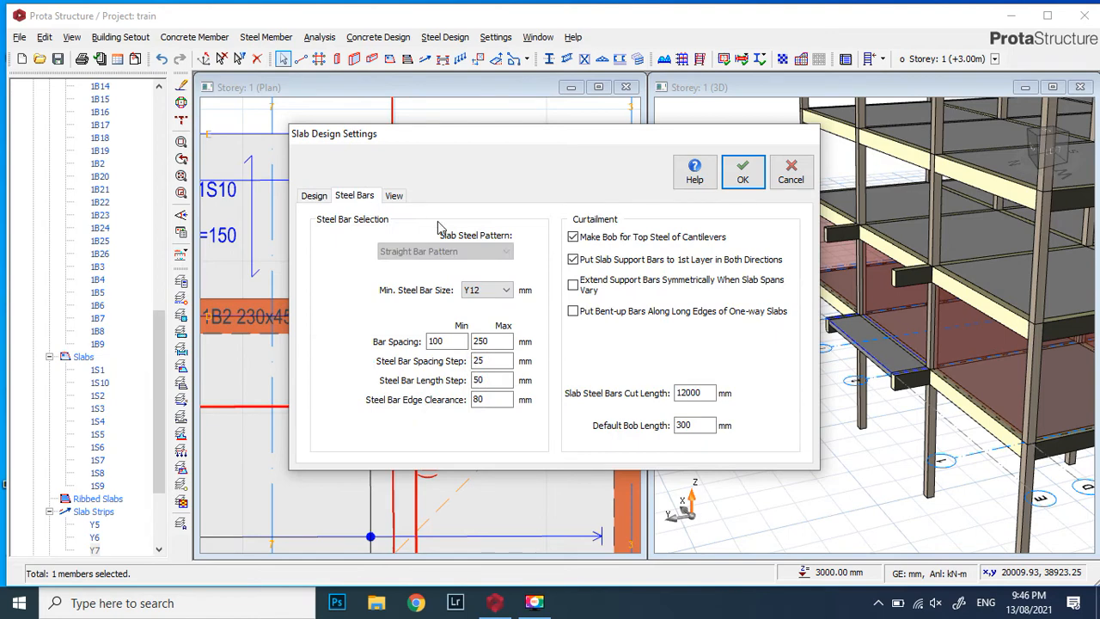
{"action": "double_click", "coordinate": [495, 342]}
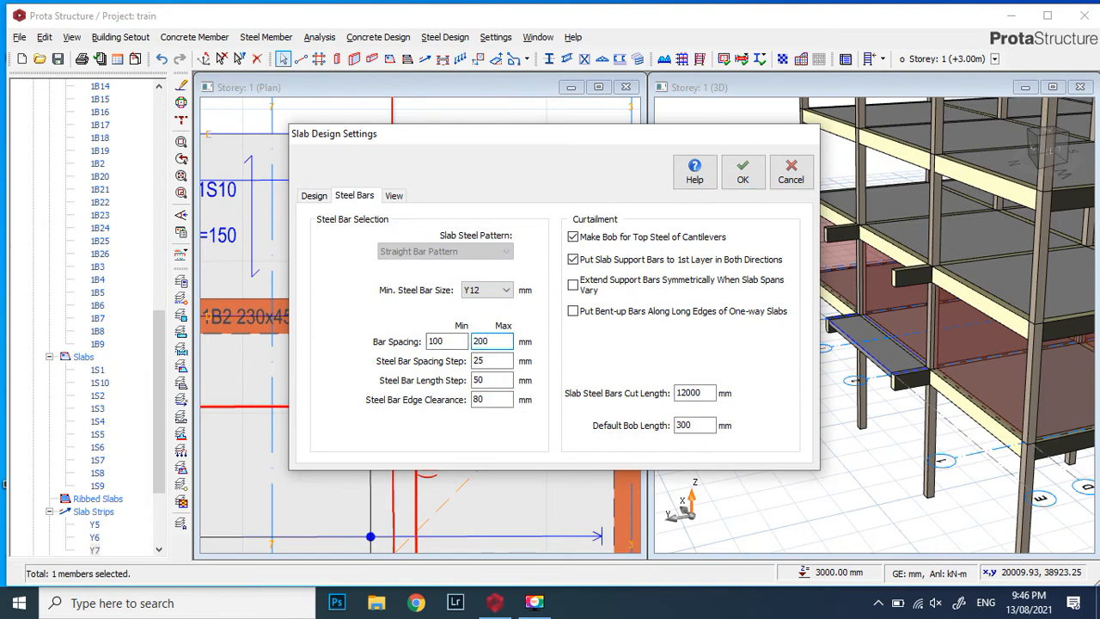
{"action": "type", "text": "200"}
{"action": "left_click", "coordinate": [742, 172]}
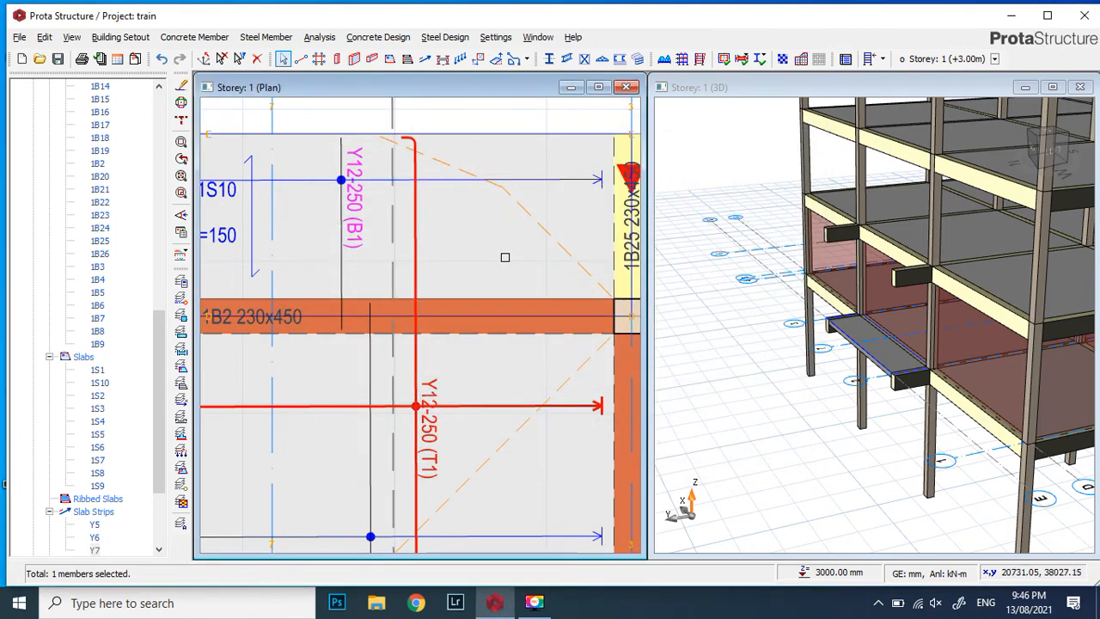
Insert a Y-direction Analytical Strip about 17.8 m long between axes 2 and 7, from beyond axis E to beyond axis A
{"action": "scroll", "coordinate": [423, 137], "scroll_direction": "down", "scroll_amount": 3}
{"action": "scroll", "coordinate": [447, 235], "scroll_direction": "up", "scroll_amount": 3}
{"action": "scroll", "coordinate": [447, 234], "scroll_direction": "down", "scroll_amount": 3}
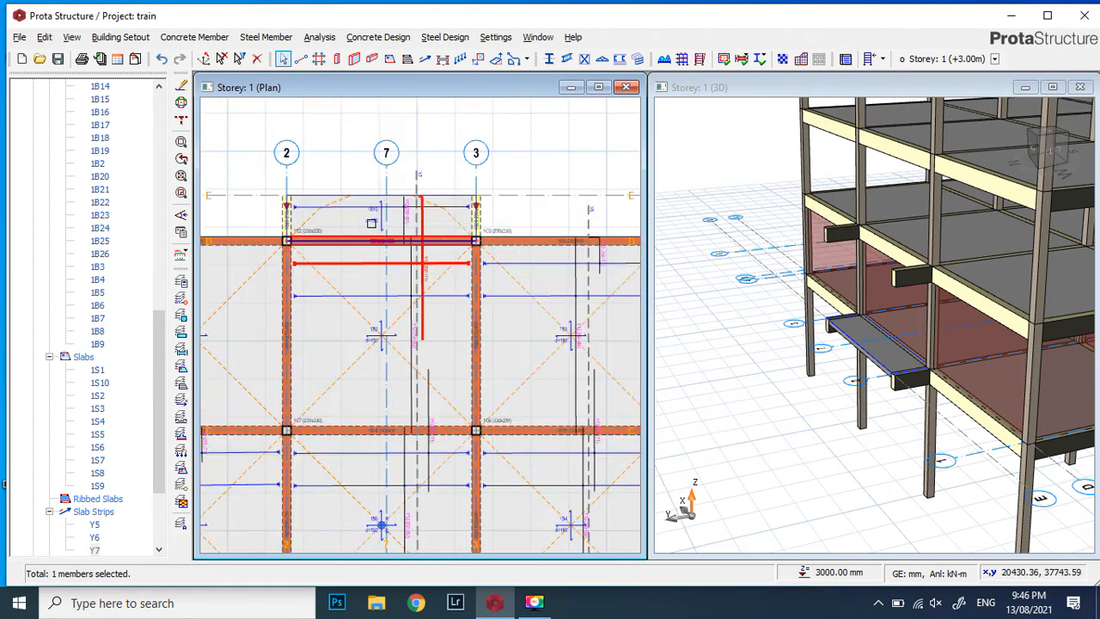
{"action": "left_click", "coordinate": [425, 59]}
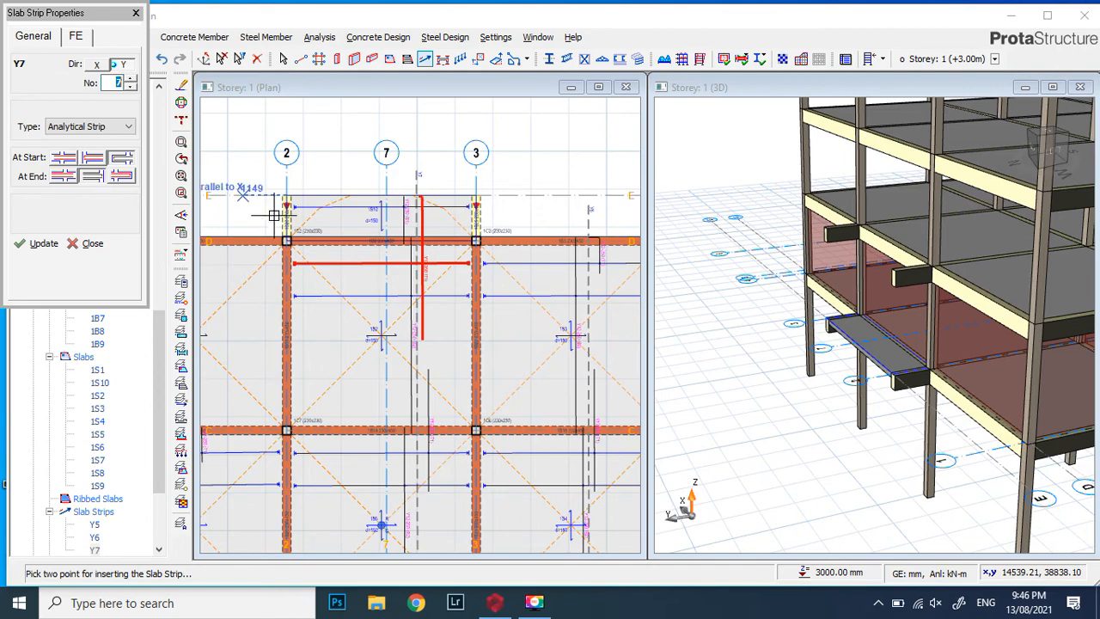
{"action": "scroll", "coordinate": [350, 173], "scroll_direction": "up", "scroll_amount": 2}
{"action": "left_click", "coordinate": [343, 196]}
{"action": "scroll", "coordinate": [357, 181], "scroll_direction": "down", "scroll_amount": 4}
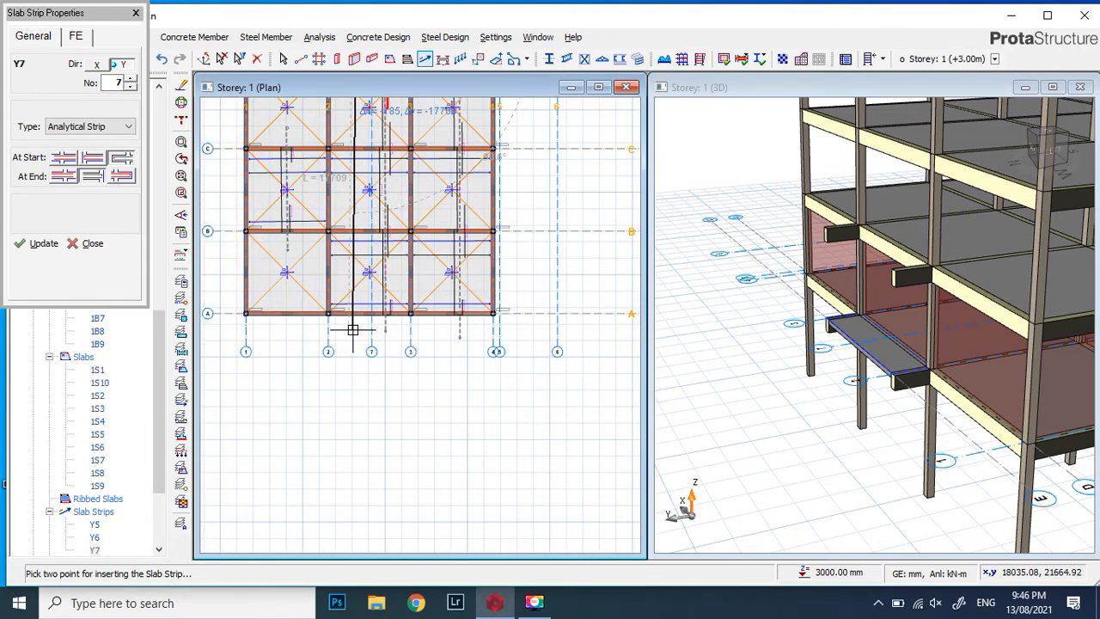
{"action": "left_click", "coordinate": [353, 330]}
{"action": "scroll", "coordinate": [352, 318], "scroll_direction": "down", "scroll_amount": 2}
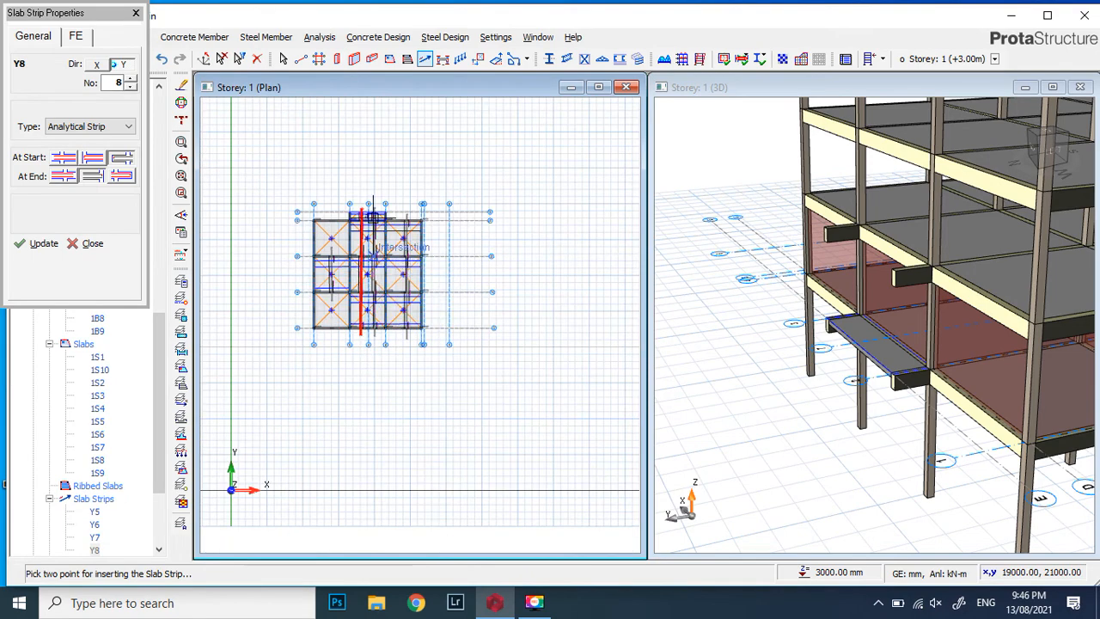
Compare the new strip's bar labels with those of the strip between axes 7 and 3, and end strip insertion
{"action": "scroll", "coordinate": [367, 220], "scroll_direction": "up", "scroll_amount": 5}
{"action": "scroll", "coordinate": [367, 220], "scroll_direction": "up", "scroll_amount": 4}
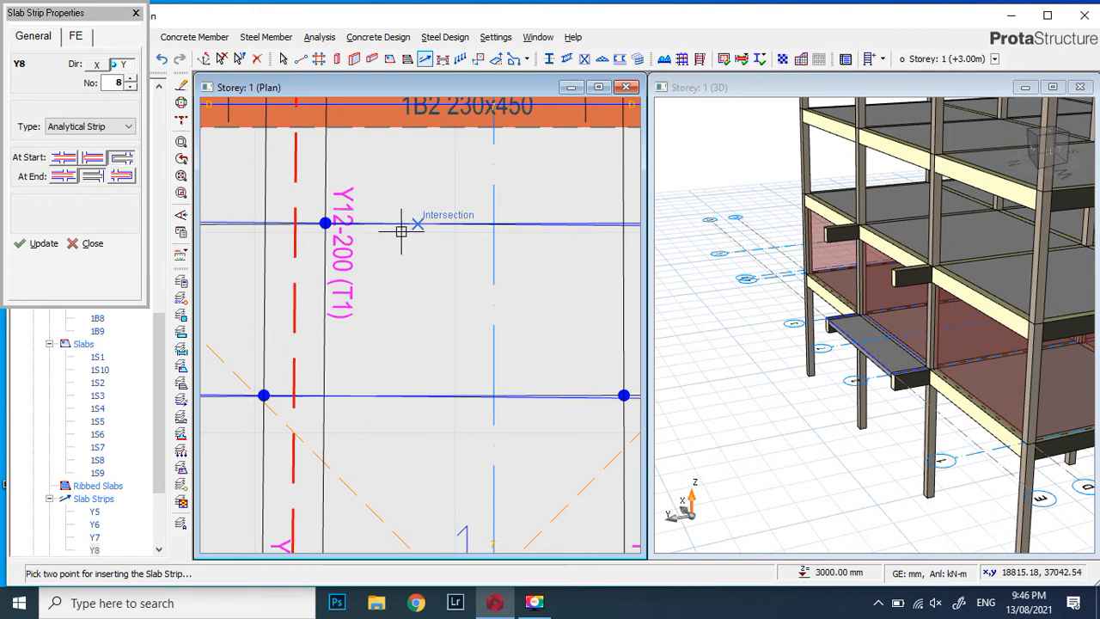
{"action": "scroll", "coordinate": [370, 251], "scroll_direction": "down", "scroll_amount": 3}
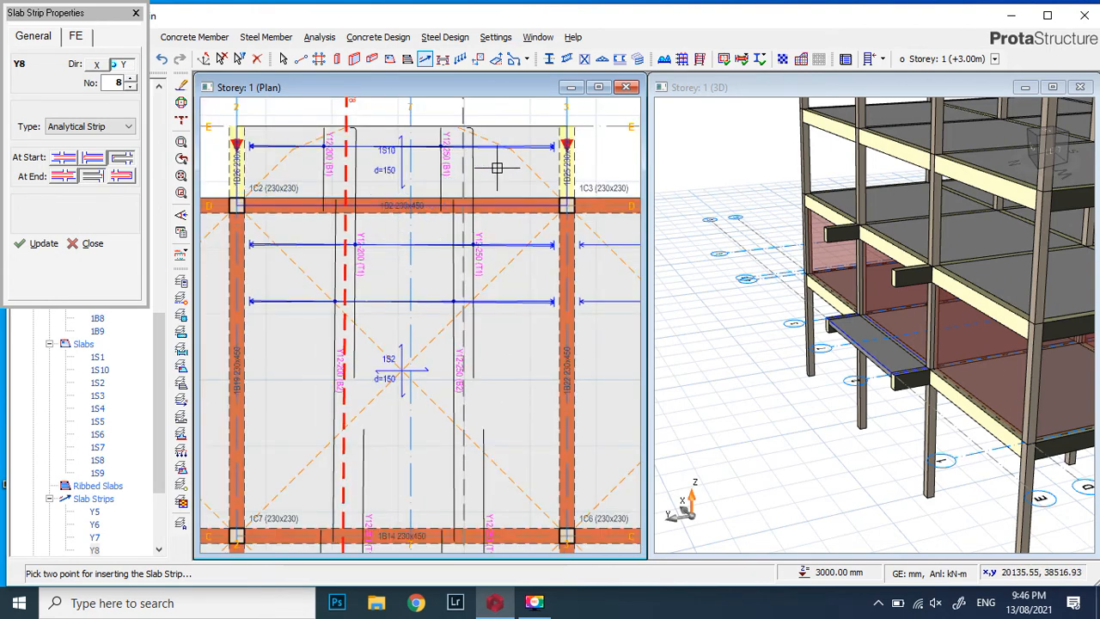
{"action": "scroll", "coordinate": [349, 156], "scroll_direction": "down", "scroll_amount": 1}
{"action": "scroll", "coordinate": [439, 160], "scroll_direction": "up", "scroll_amount": 3}
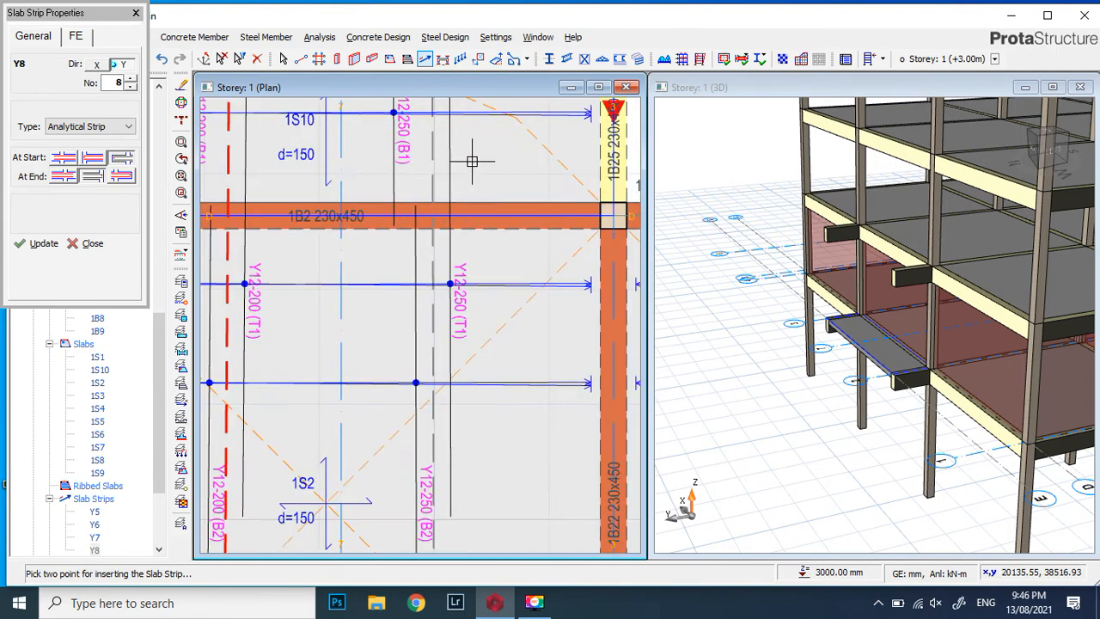
{"action": "scroll", "coordinate": [476, 185], "scroll_direction": "down", "scroll_amount": 4}
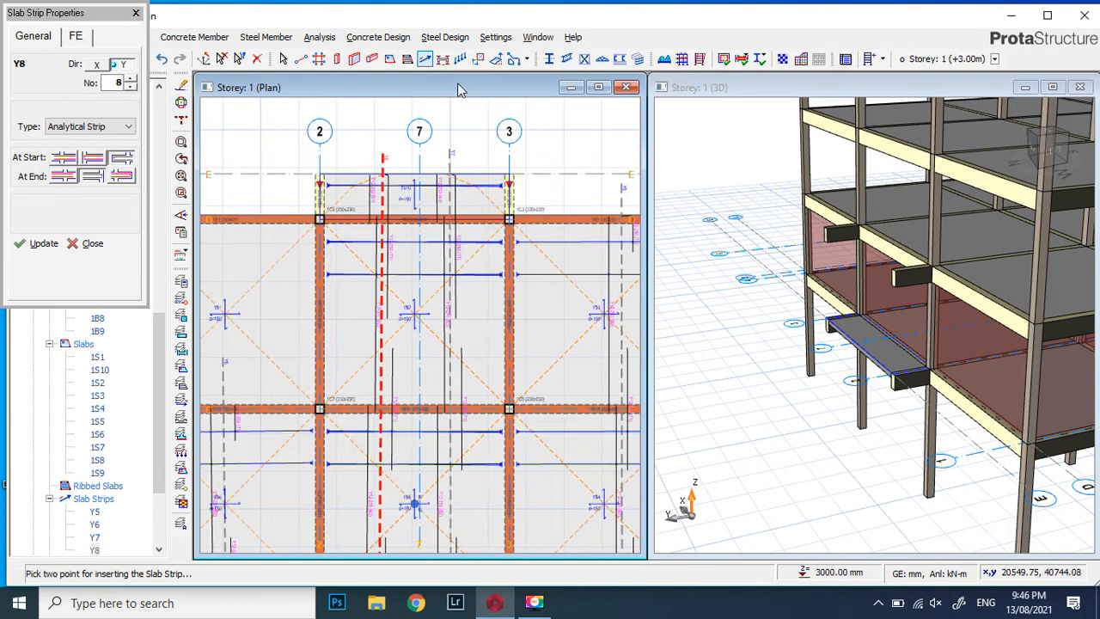
{"action": "left_click", "coordinate": [135, 13]}
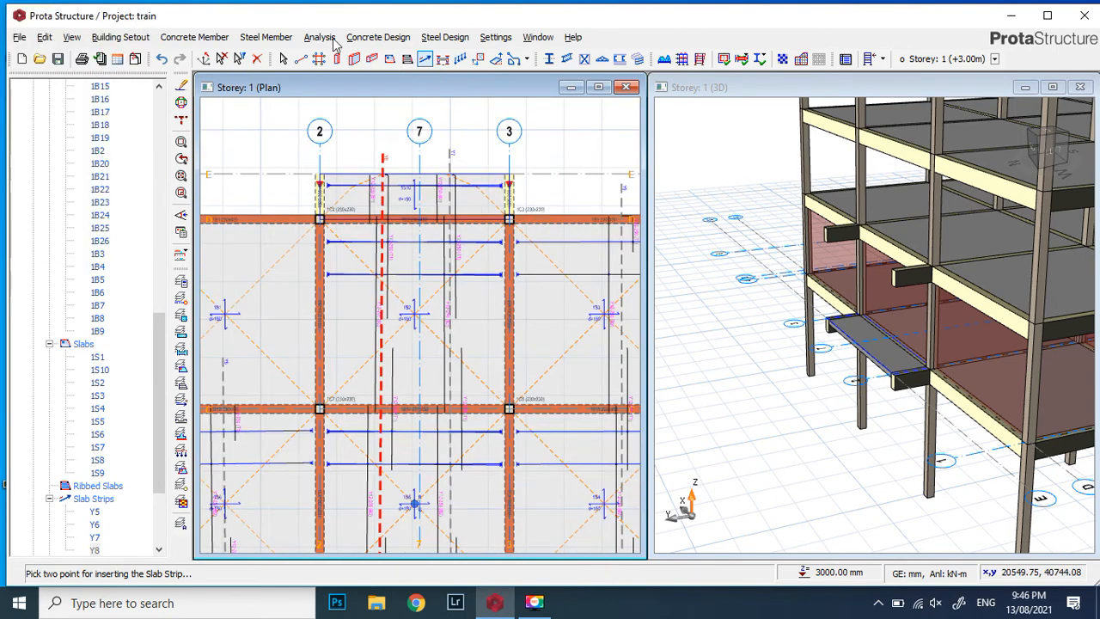
{"action": "left_click", "coordinate": [496, 37]}
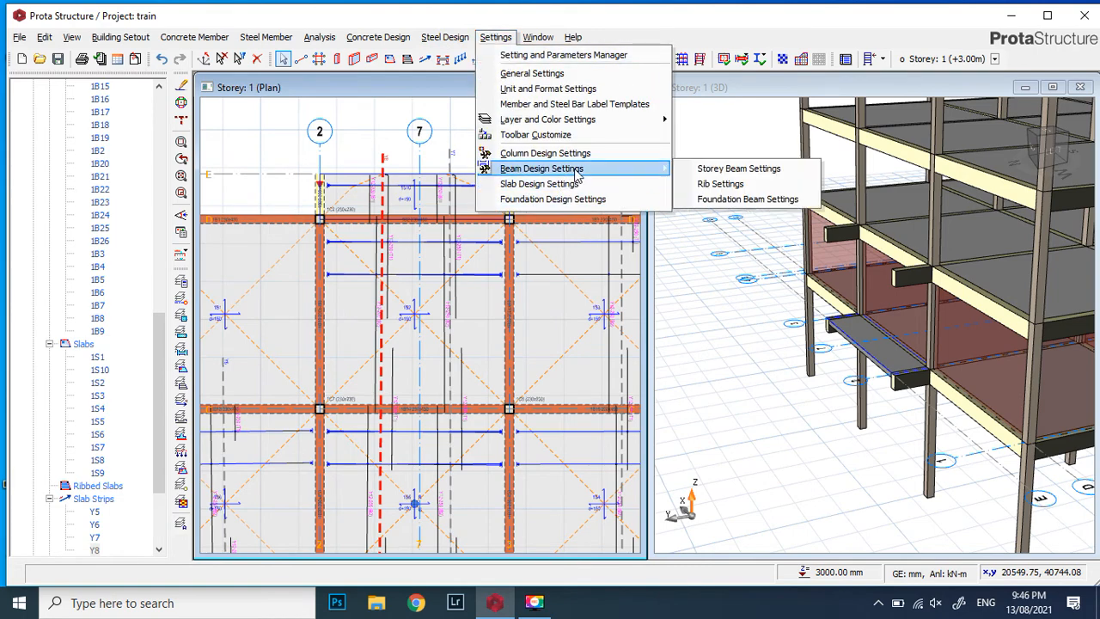
{"action": "left_click_drag", "start_coordinate": [388, 135], "coordinate": [579, 203]}
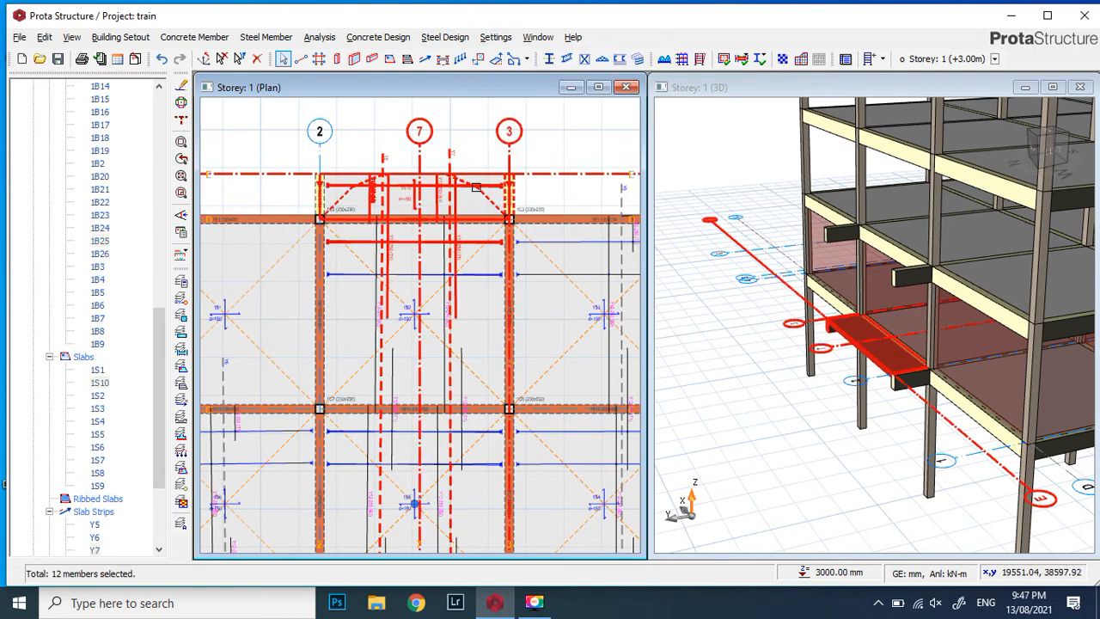
{"action": "left_click", "coordinate": [557, 127]}
Examine the top bars and their distribution lines in slab 1S2 between axes 2 and 3
{"action": "scroll", "coordinate": [414, 193], "scroll_direction": "down", "scroll_amount": 3}
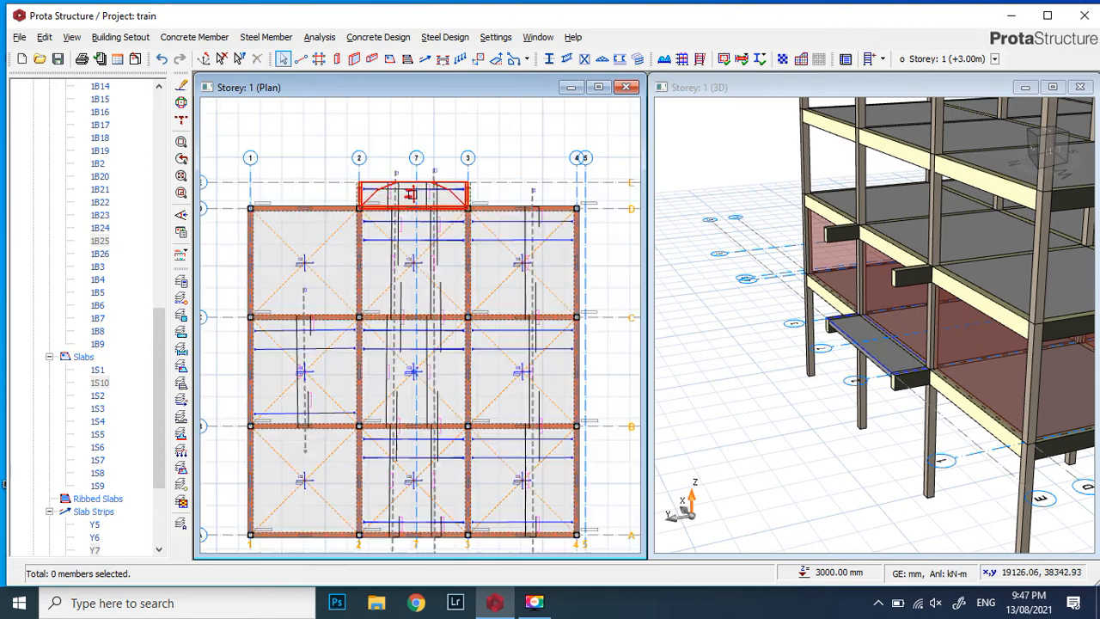
{"action": "scroll", "coordinate": [421, 193], "scroll_direction": "up", "scroll_amount": 3}
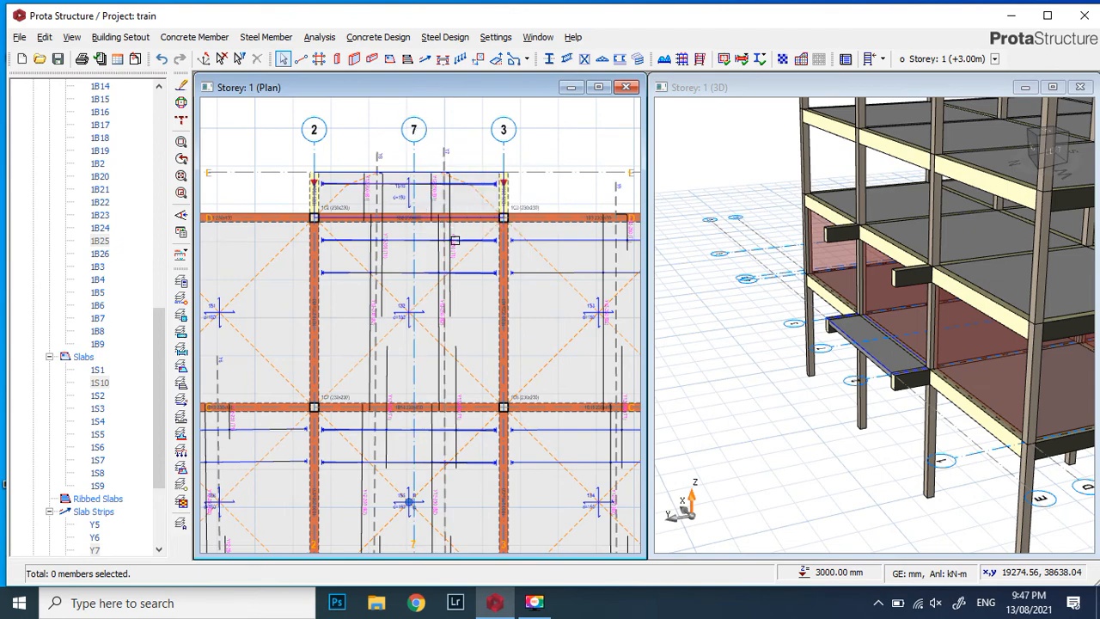
{"action": "scroll", "coordinate": [468, 236], "scroll_direction": "down", "scroll_amount": 1}
{"action": "scroll", "coordinate": [472, 236], "scroll_direction": "down", "scroll_amount": 1}
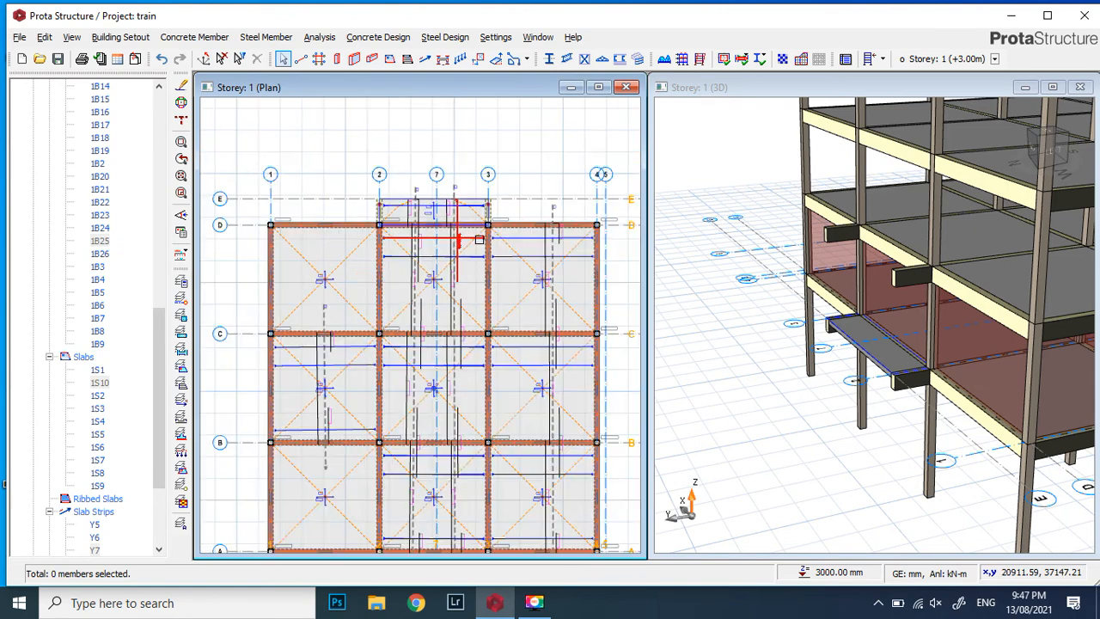
{"action": "scroll", "coordinate": [494, 244], "scroll_direction": "up", "scroll_amount": 3}
{"action": "scroll", "coordinate": [497, 245], "scroll_direction": "up", "scroll_amount": 2}
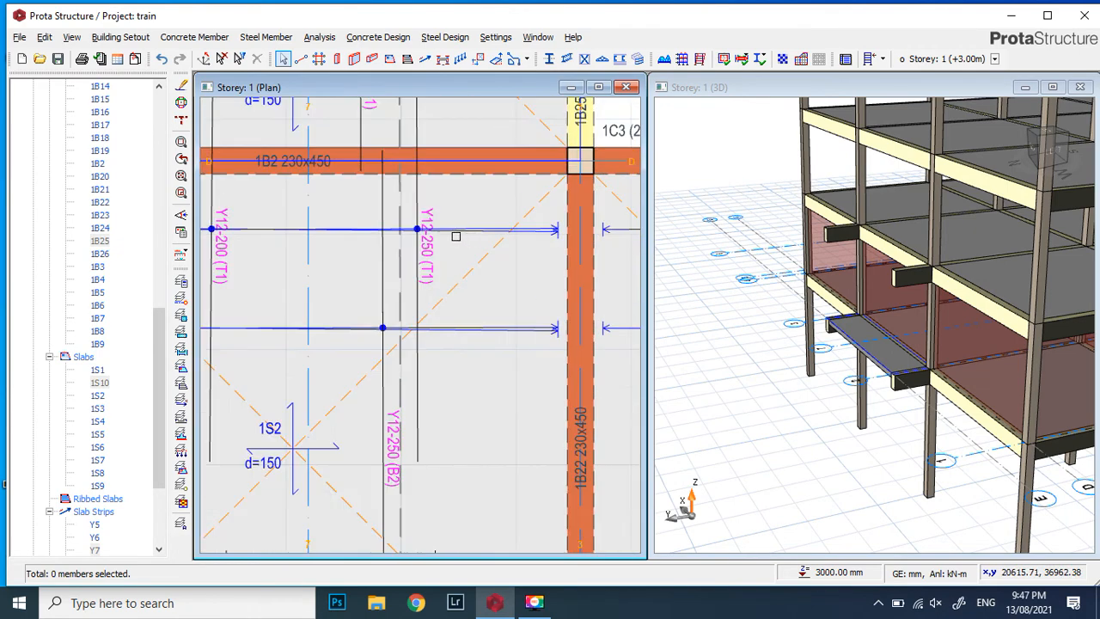
{"action": "scroll", "coordinate": [521, 226], "scroll_direction": "up", "scroll_amount": 1}
{"action": "scroll", "coordinate": [568, 241], "scroll_direction": "up", "scroll_amount": 1}
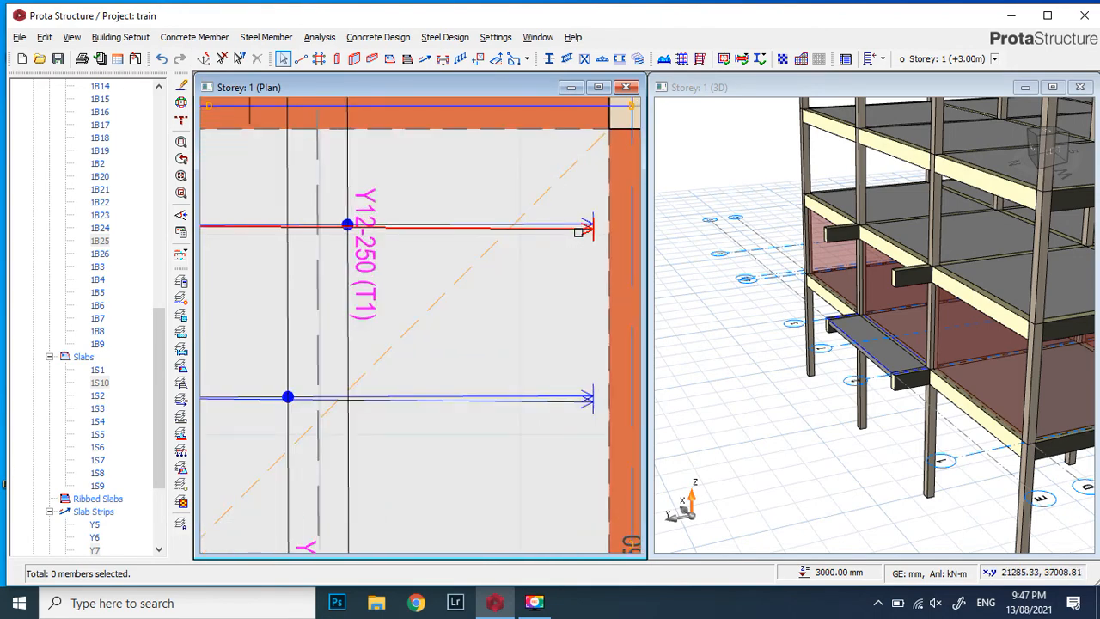
{"action": "scroll", "coordinate": [569, 244], "scroll_direction": "down", "scroll_amount": 3}
{"action": "scroll", "coordinate": [559, 250], "scroll_direction": "down", "scroll_amount": 2}
{"action": "scroll", "coordinate": [449, 232], "scroll_direction": "up", "scroll_amount": 2}
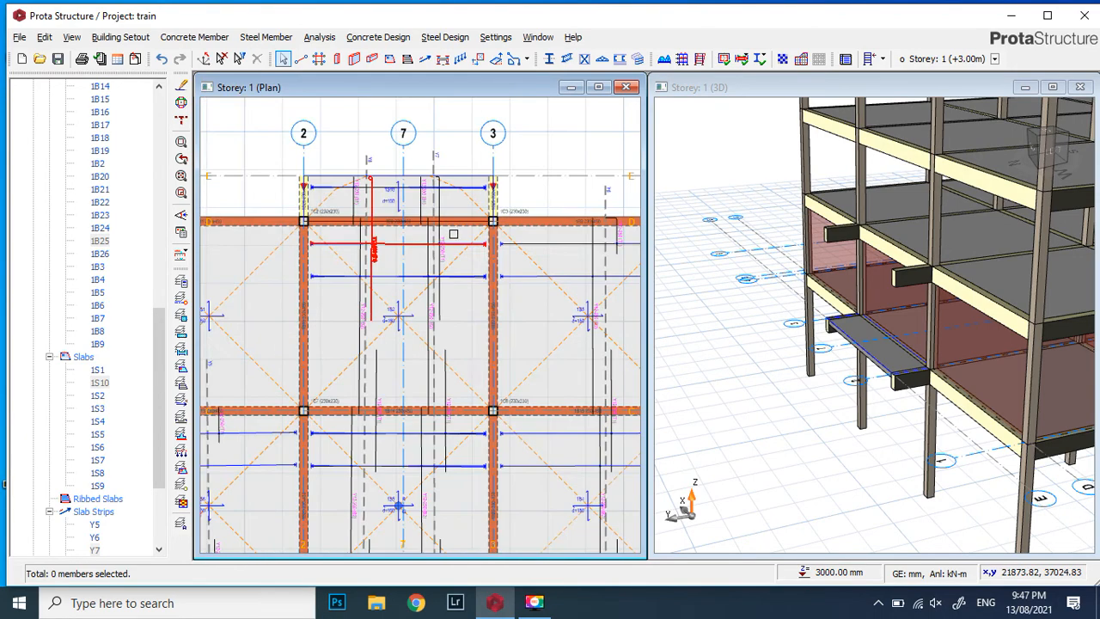
Delete the Y12-250 (T1) top bar that crosses beam 1B2 between axes 7 and 3
{"action": "scroll", "coordinate": [415, 177], "scroll_direction": "up", "scroll_amount": 2}
{"action": "scroll", "coordinate": [434, 148], "scroll_direction": "up", "scroll_amount": 1}
{"action": "scroll", "coordinate": [434, 148], "scroll_direction": "up", "scroll_amount": 1}
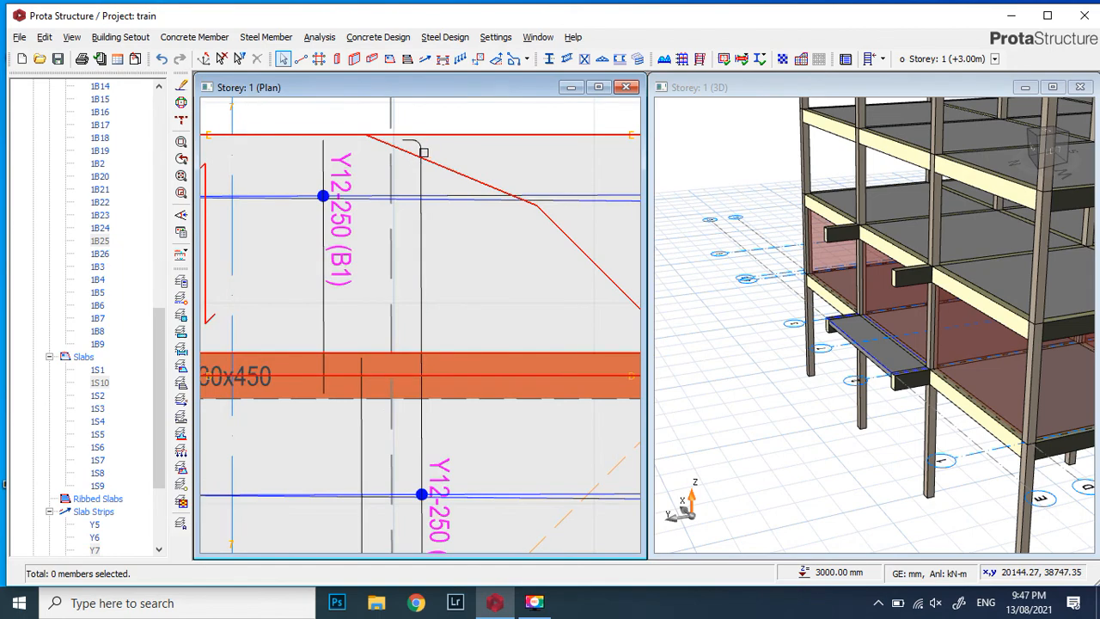
{"action": "scroll", "coordinate": [420, 241], "scroll_direction": "down", "scroll_amount": 1}
{"action": "scroll", "coordinate": [418, 312], "scroll_direction": "up", "scroll_amount": 1}
{"action": "left_click", "coordinate": [430, 319]}
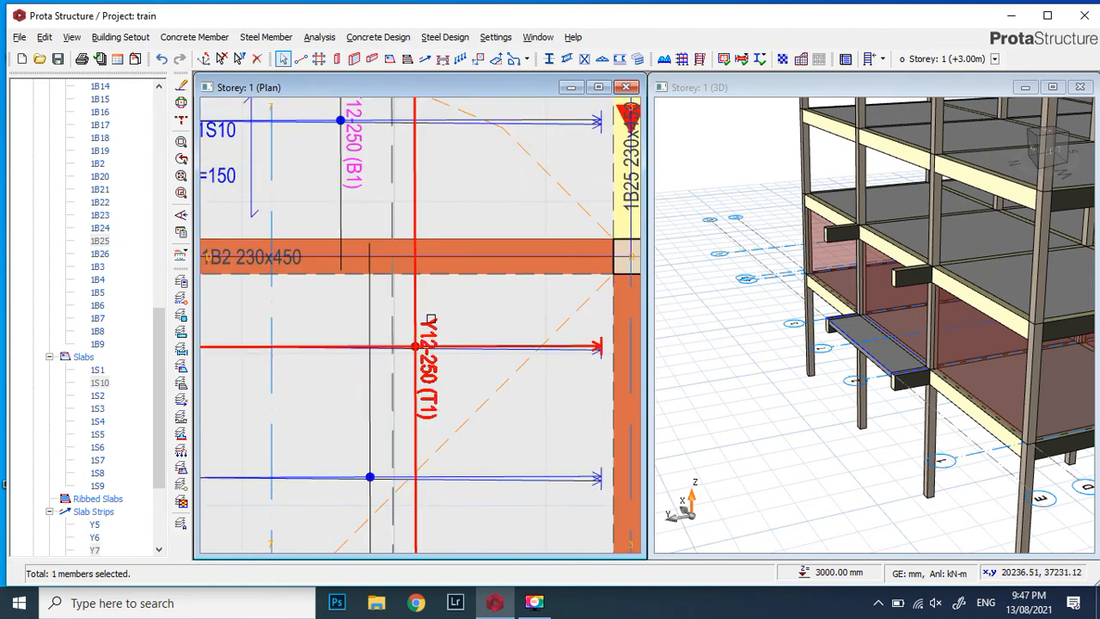
{"action": "key", "text": "Escape"}
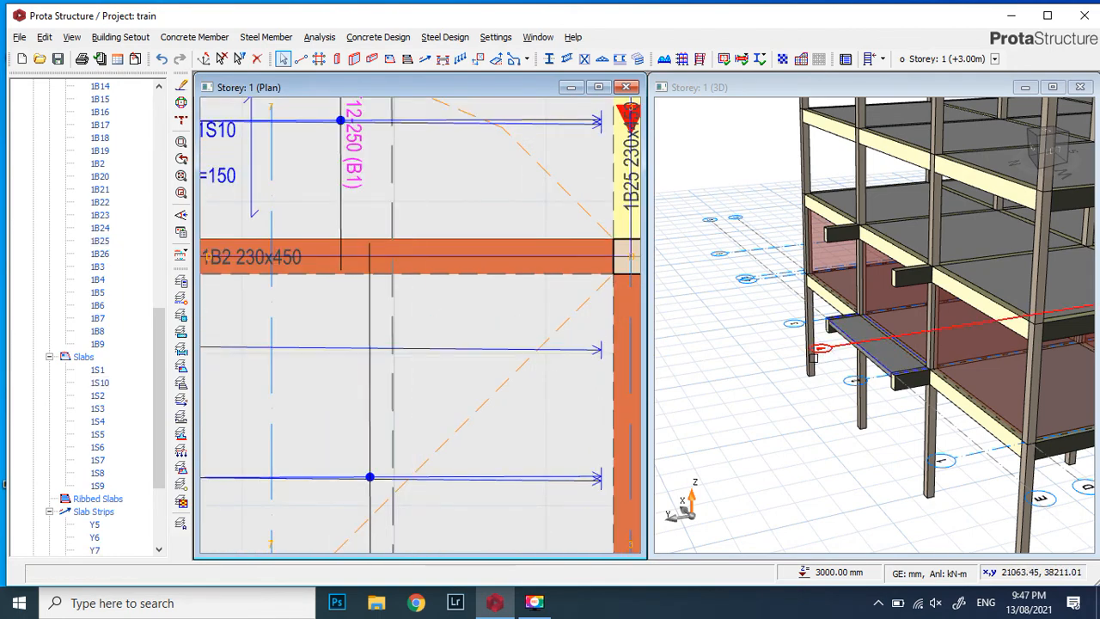
{"action": "scroll", "coordinate": [551, 406], "scroll_direction": "down", "scroll_amount": 2}
{"action": "scroll", "coordinate": [472, 450], "scroll_direction": "up", "scroll_amount": 2}
{"action": "scroll", "coordinate": [444, 297], "scroll_direction": "down", "scroll_amount": 3}
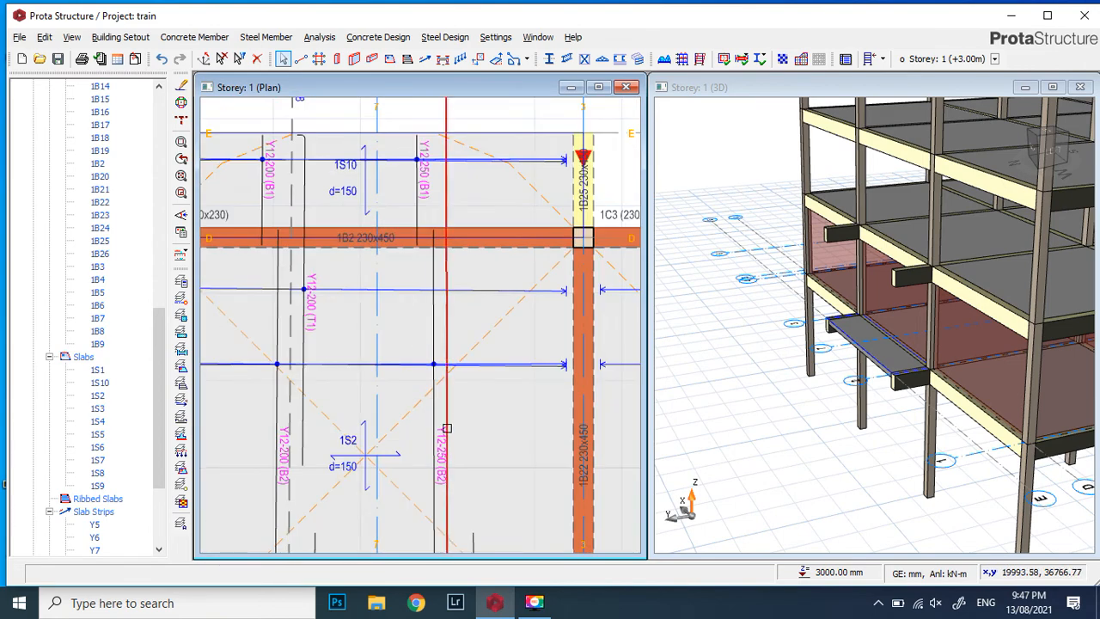
Delete the Y12-250 (B2) bottom bar in slab 1S2 between axes 7 and 3
{"action": "scroll", "coordinate": [438, 438], "scroll_direction": "up", "scroll_amount": 3}
{"action": "scroll", "coordinate": [437, 423], "scroll_direction": "down", "scroll_amount": 4}
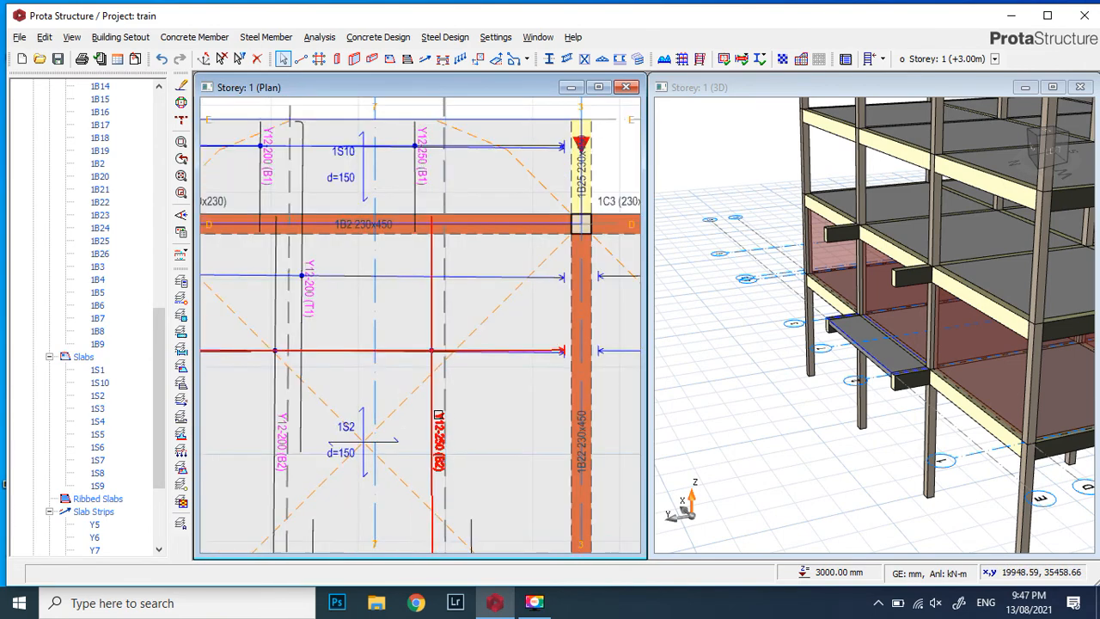
{"action": "scroll", "coordinate": [339, 201], "scroll_direction": "up", "scroll_amount": 3}
{"action": "scroll", "coordinate": [339, 200], "scroll_direction": "down", "scroll_amount": 3}
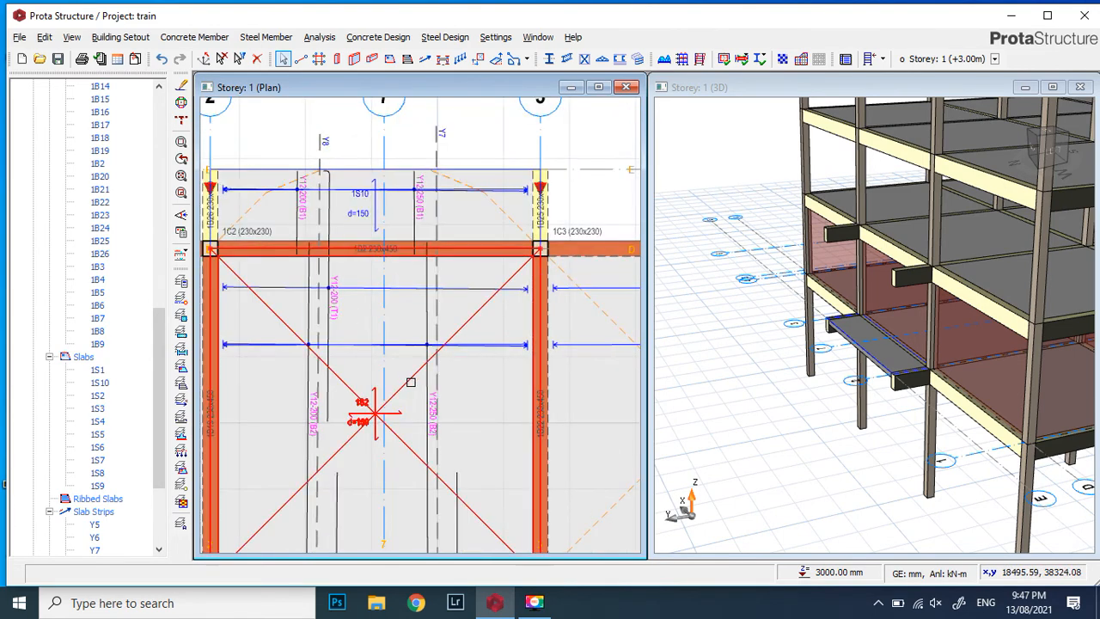
{"action": "scroll", "coordinate": [363, 393], "scroll_direction": "up", "scroll_amount": 3}
{"action": "left_click", "coordinate": [438, 406]}
{"action": "key", "text": "Delete"}
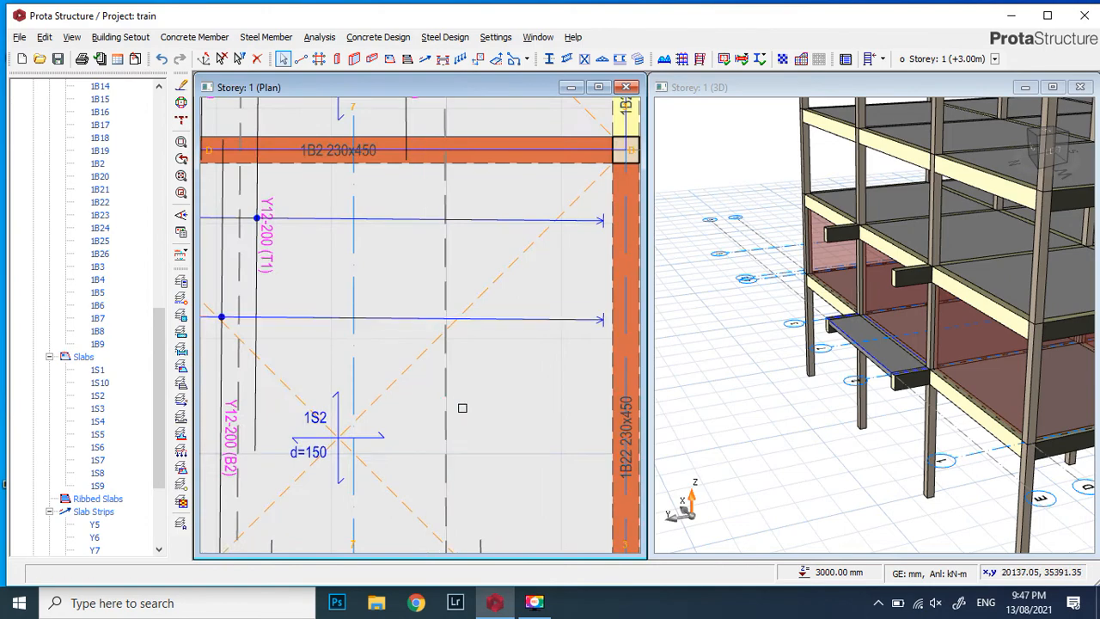
Examine the remaining top and bottom bars in slab 1S2 and the strip reinforcement across the Storey 1 plan
{"action": "scroll", "coordinate": [469, 387], "scroll_direction": "down", "scroll_amount": 3}
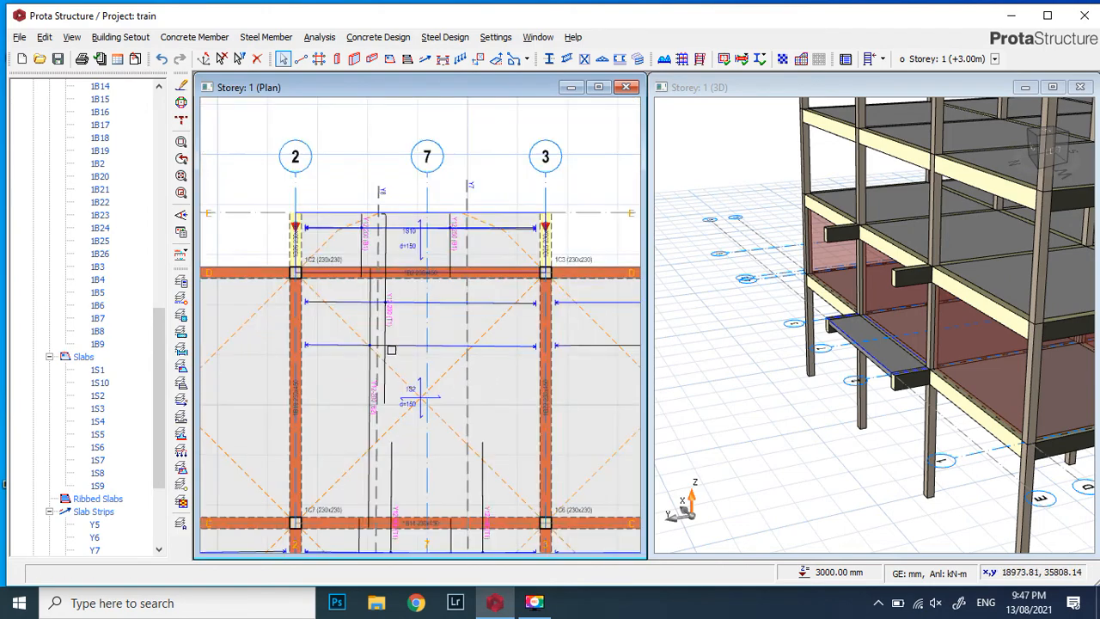
{"action": "scroll", "coordinate": [392, 351], "scroll_direction": "up", "scroll_amount": 3}
{"action": "scroll", "coordinate": [388, 336], "scroll_direction": "down", "scroll_amount": 3}
{"action": "scroll", "coordinate": [386, 319], "scroll_direction": "up", "scroll_amount": 4}
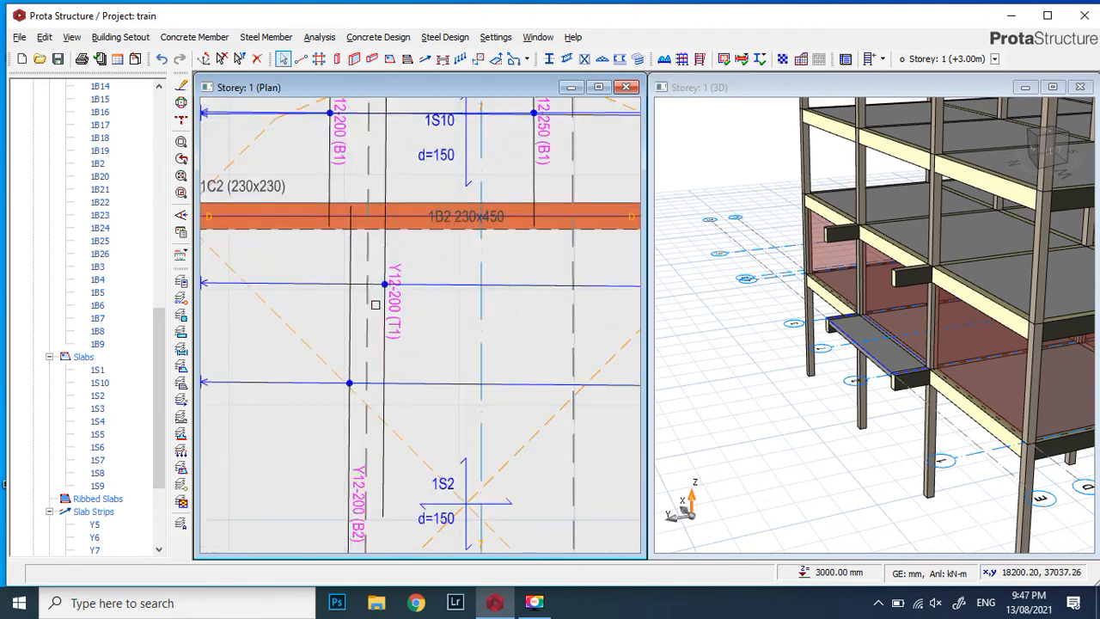
{"action": "scroll", "coordinate": [373, 304], "scroll_direction": "down", "scroll_amount": 1}
{"action": "scroll", "coordinate": [402, 290], "scroll_direction": "down", "scroll_amount": 4}
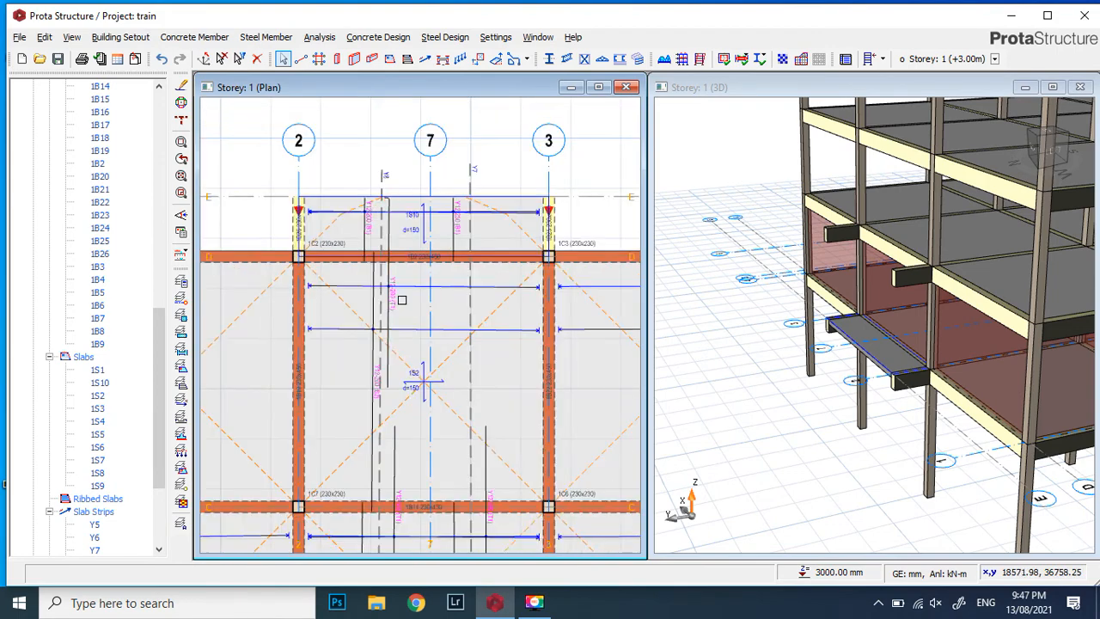
{"action": "scroll", "coordinate": [409, 258], "scroll_direction": "down", "scroll_amount": 3}
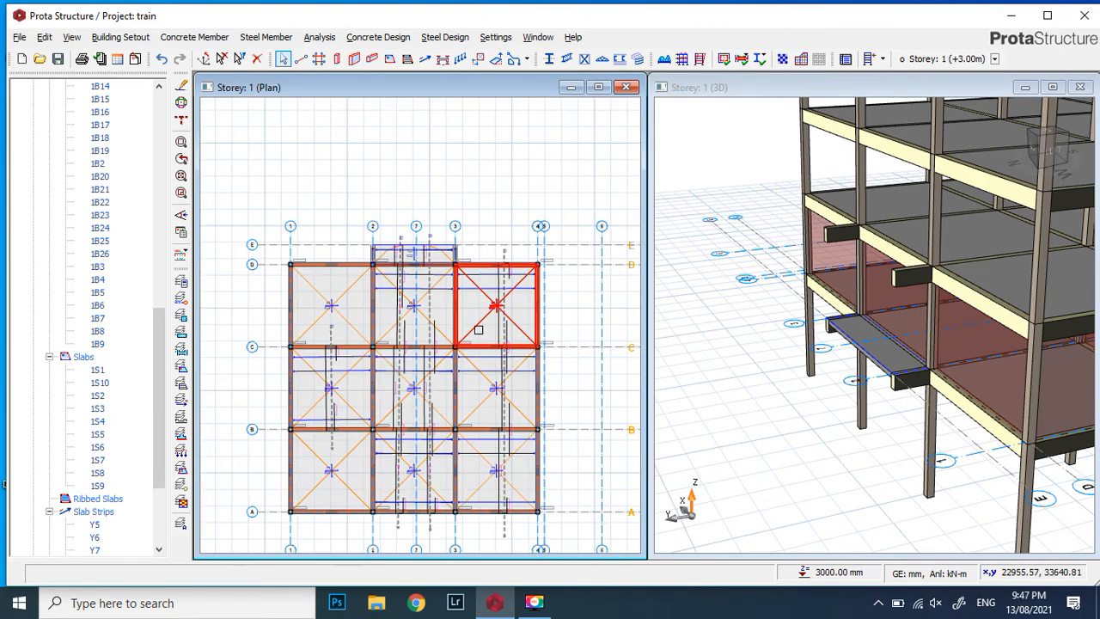
{"action": "mouse_move", "coordinate": [486, 321]}
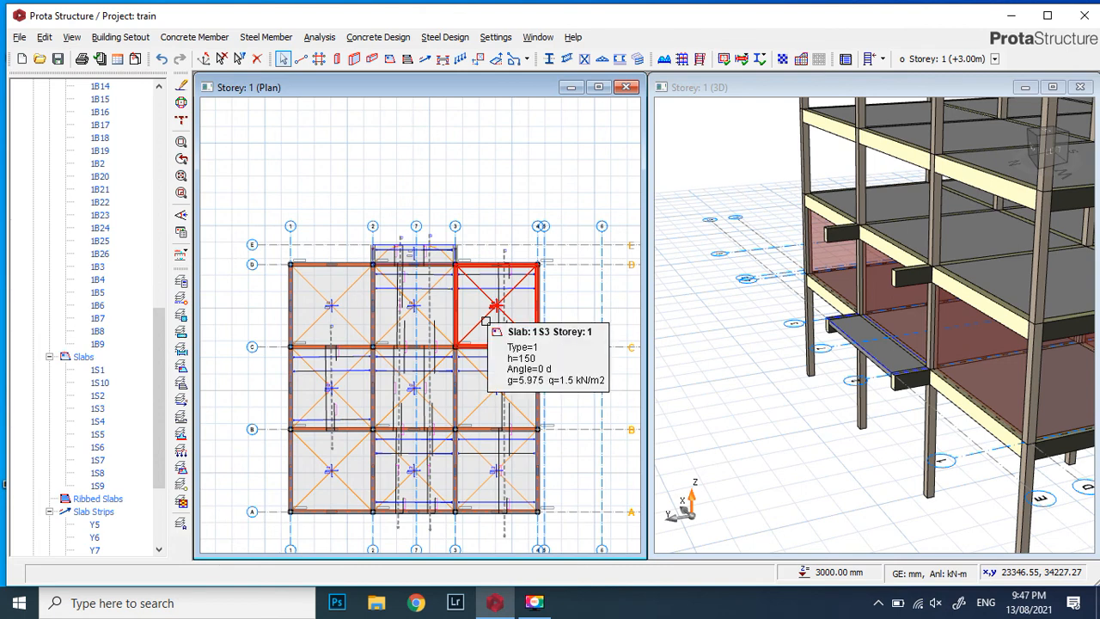